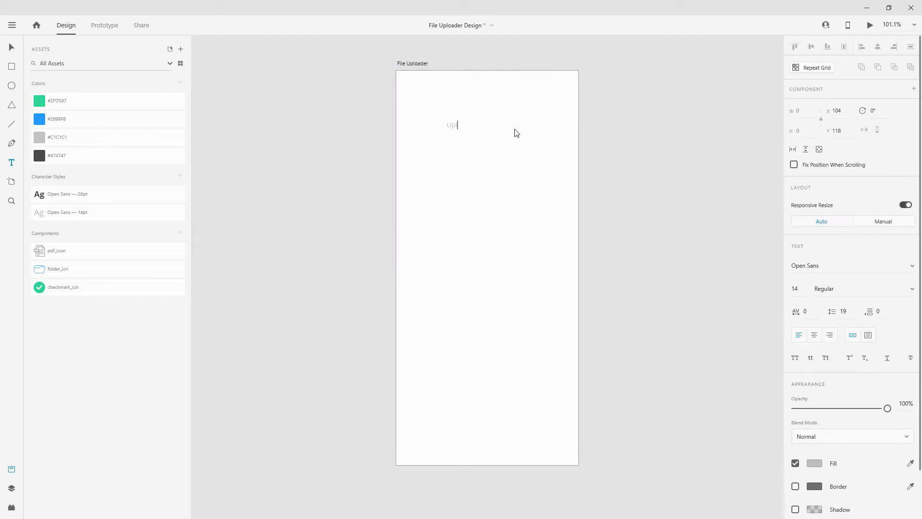
Step: Finish the heading "Upload Your Files", apply the Open Sans 28pt character style and centre it horizontally on the artboard
type("r Files")
key("ctrl+a")
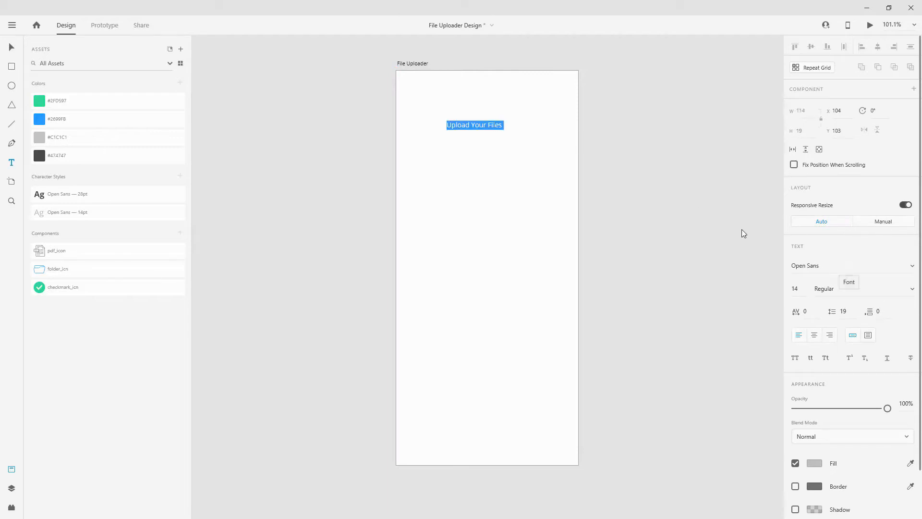
left_click(94, 193)
left_click(14, 47)
left_click(879, 48)
left_click(520, 168)
Step: Duplicate the heading directly below itself and change the copy's text to "Files should be JPEG, PDF or ZIP"
left_click(514, 123)
left_click_drag(515, 124, 514, 153)
double_click(514, 152)
type("F")
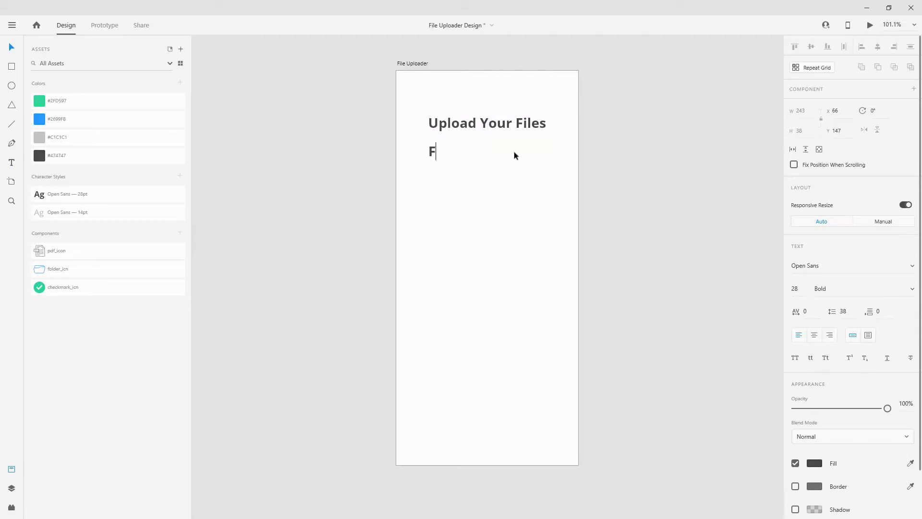
type("iles should ")
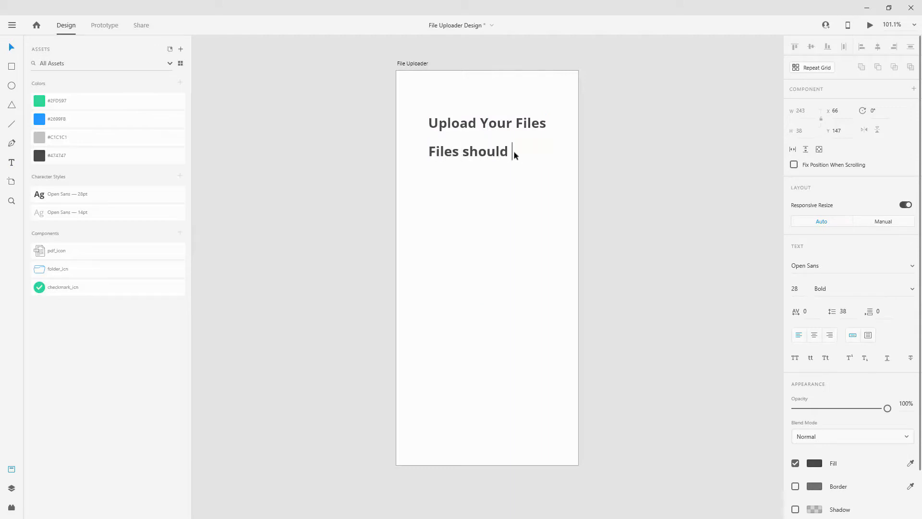
type("be JPEG, PDF or ZIP")
Step: Apply the Open Sans 14pt character style to the subtitle and centre it beneath the heading at about Y 156
key("ctrl+a")
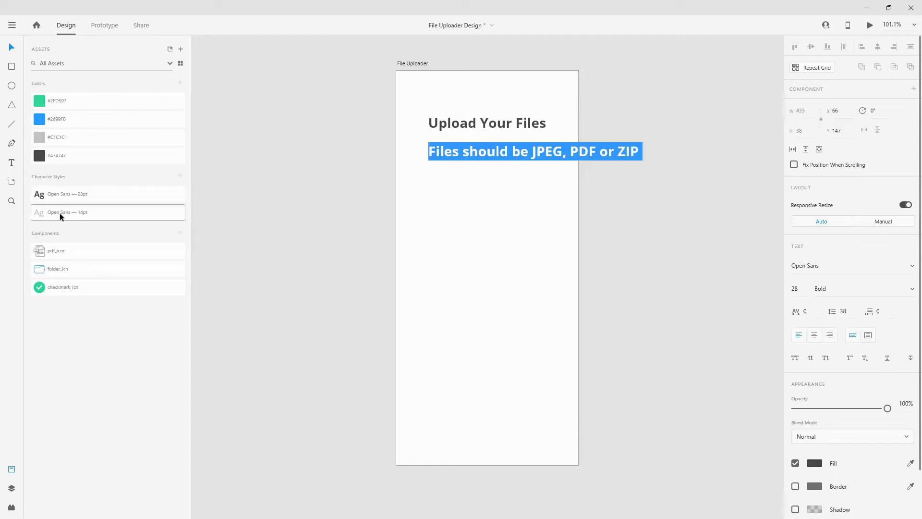
left_click(59, 213)
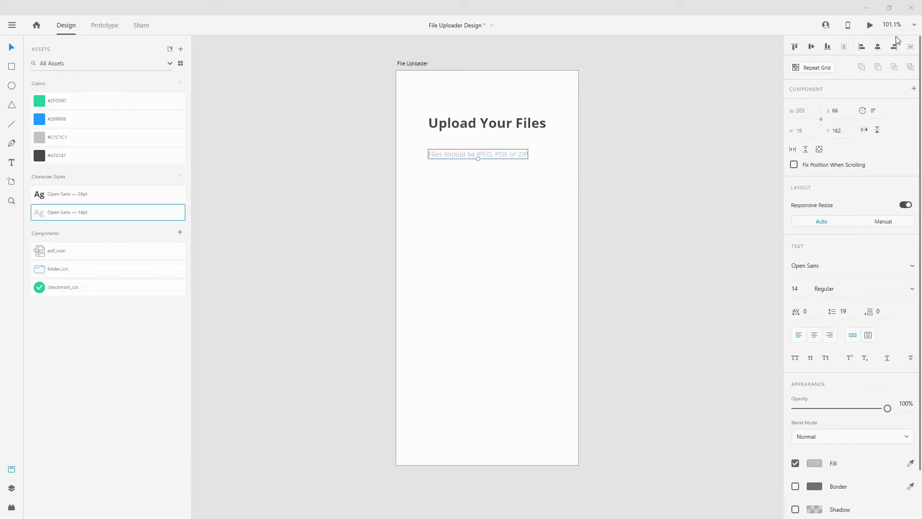
left_click(877, 47)
left_click_drag(484, 158, 497, 151)
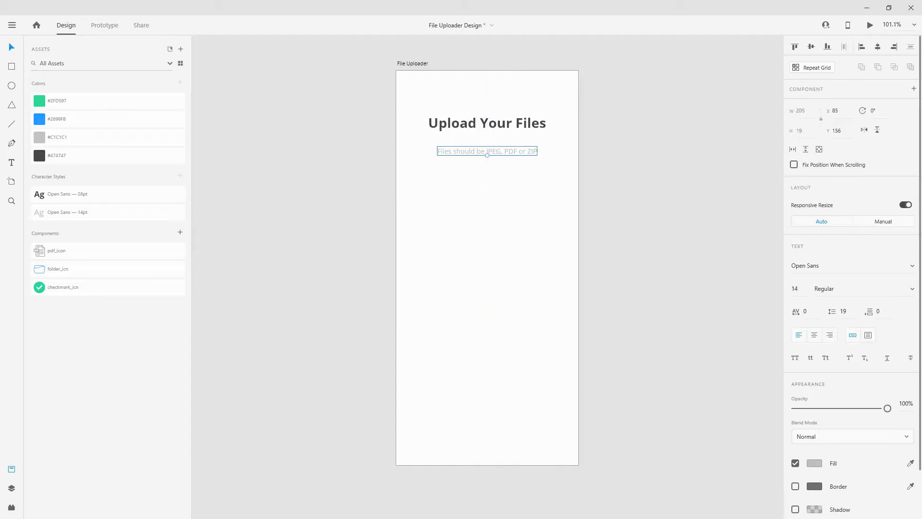
Step: Group the heading and subtitle as "text" and move the group down to about Y 126
left_click_drag(528, 180, 458, 121)
key("ctrl+g")
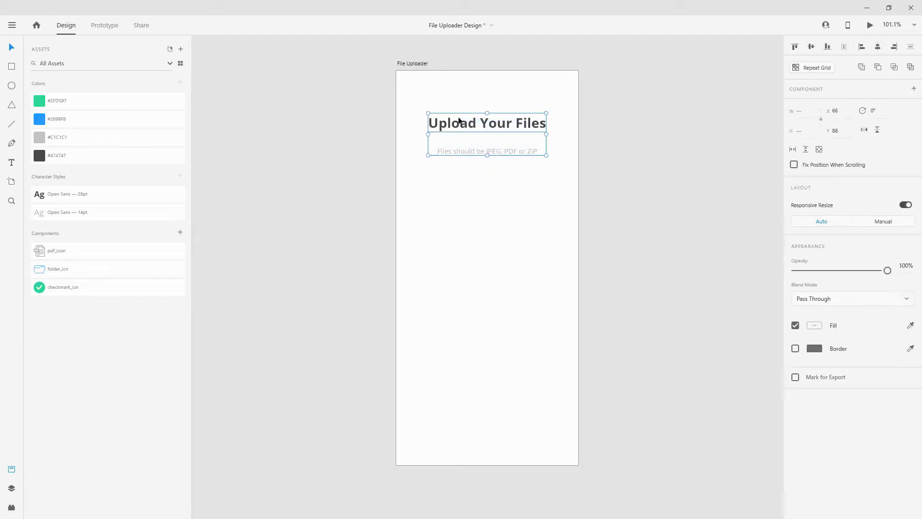
left_click(11, 488)
double_click(57, 85)
type("Text")
key("Return")
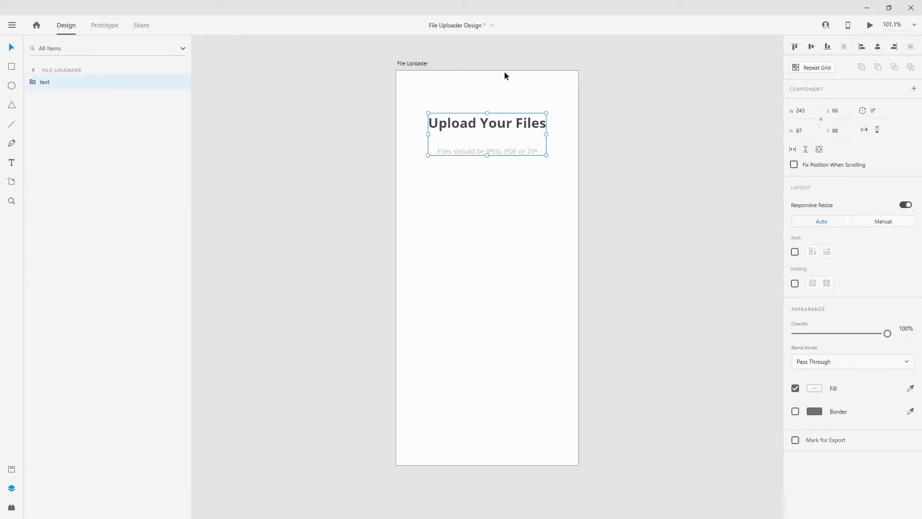
key("alt")
left_click_drag(494, 126, 494, 140)
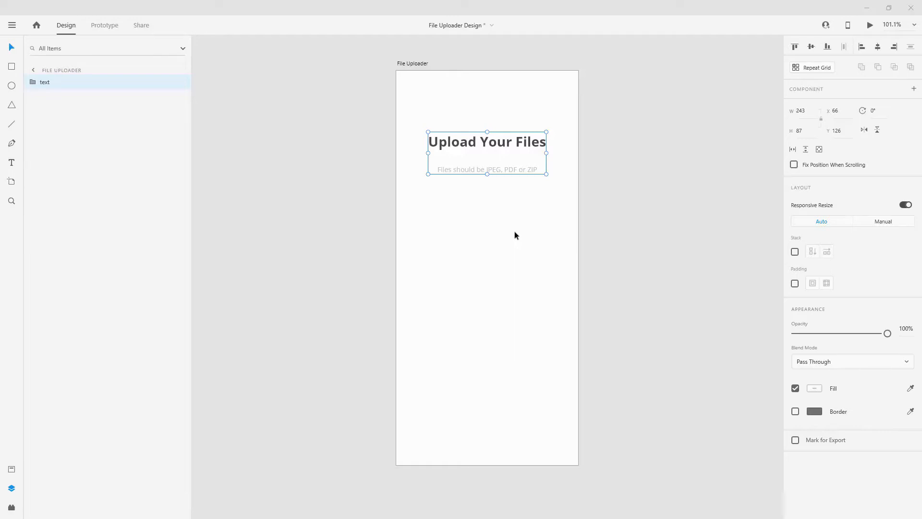
Step: Draw a rectangle below the text group and set its size to 325 wide by 281 high
left_click(12, 68)
mouse_move(414, 202)
left_mouse_down()
mouse_move(543, 309)
mouse_move(549, 343)
left_mouse_up()
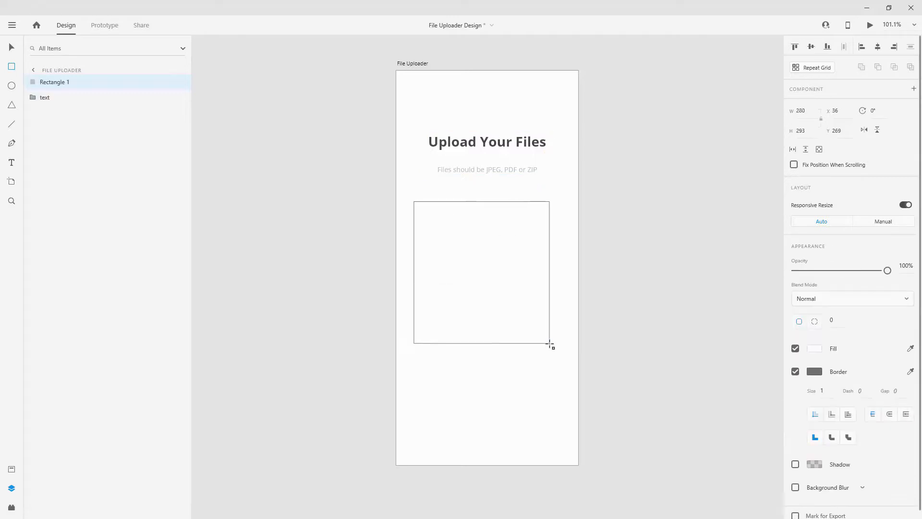
left_click(810, 110)
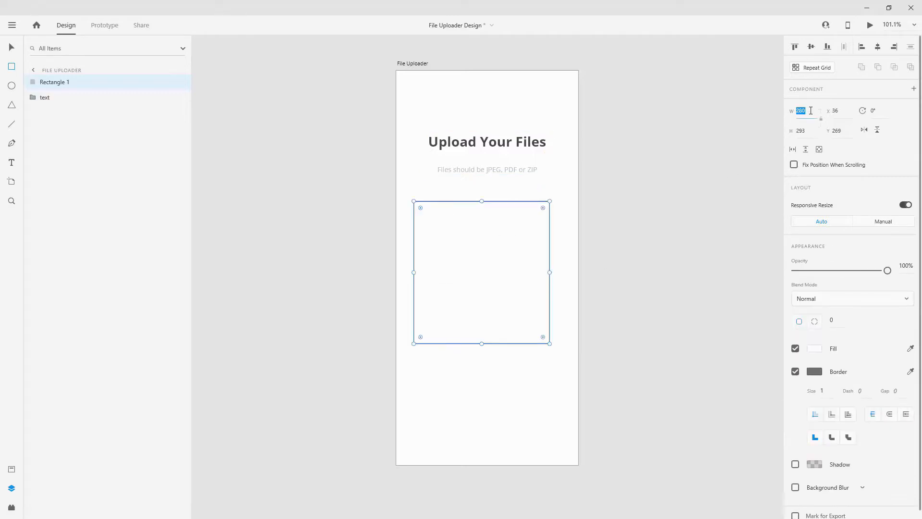
type("325")
key("Tab")
type("281")
key("Return")
Step: Centre the rectangle horizontally on the artboard and move it down to about Y 339
left_click(13, 48)
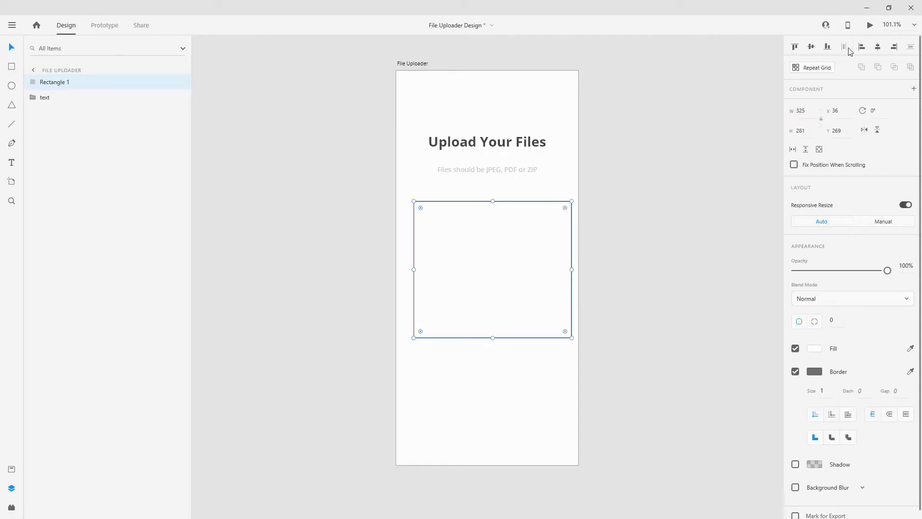
left_click(876, 46)
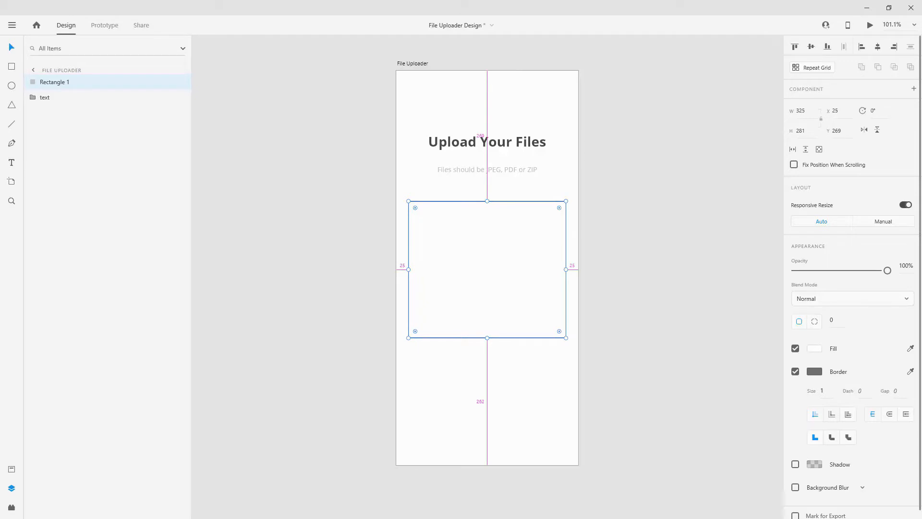
left_click_drag(455, 202, 464, 234)
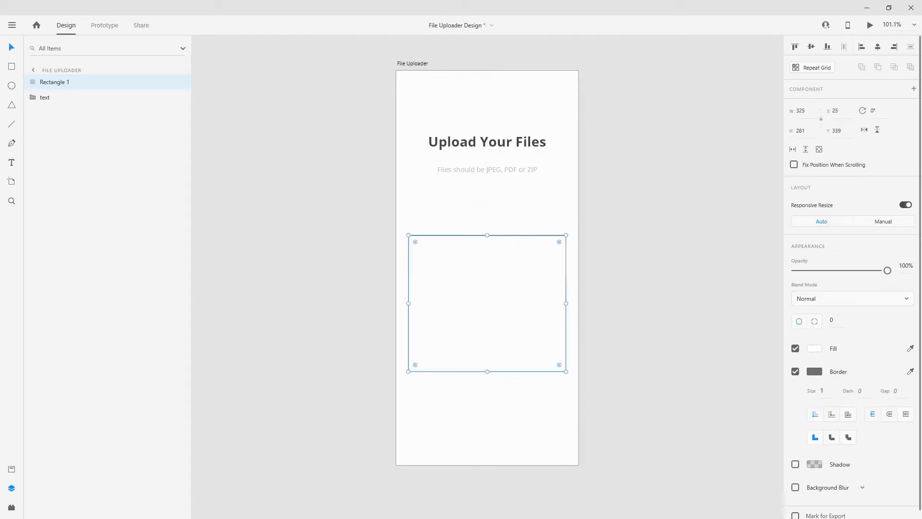
Step: Colour the rectangle's border with the saved blue #2699FB and turn off its fill
left_click(12, 469)
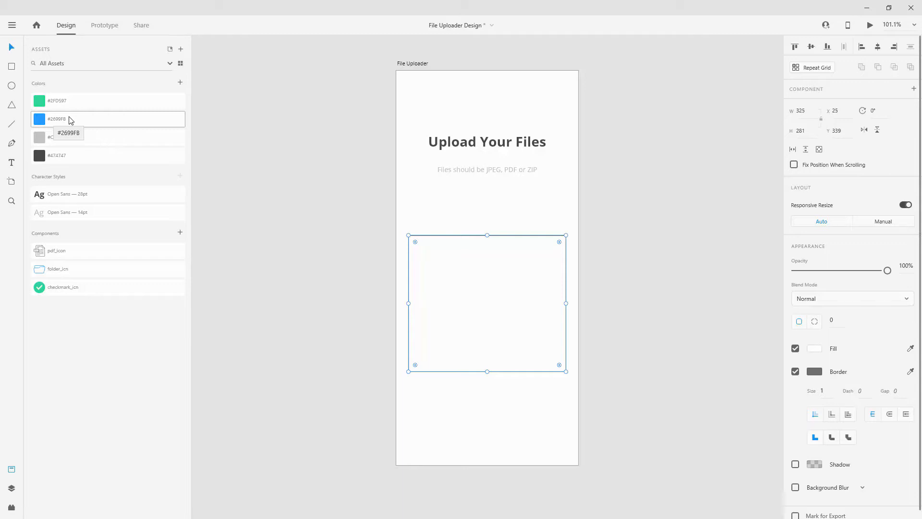
left_click(912, 374)
left_click(40, 120)
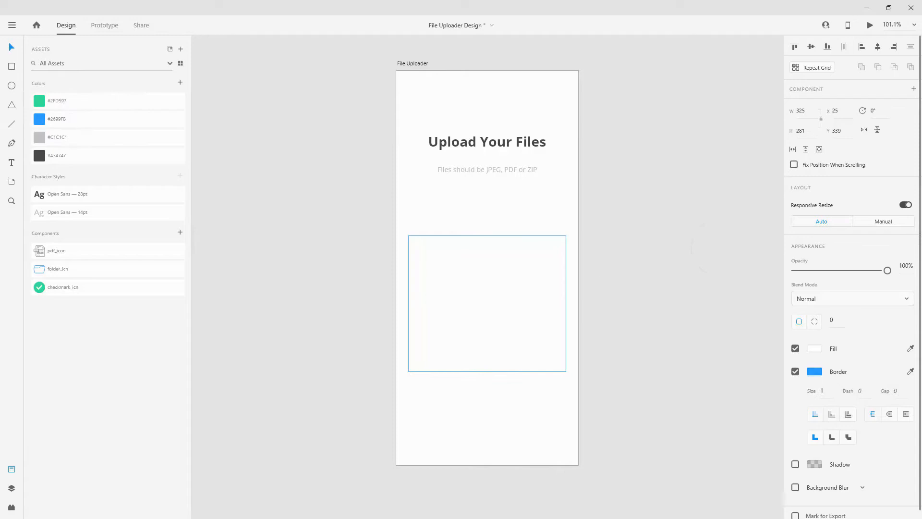
left_click(795, 348)
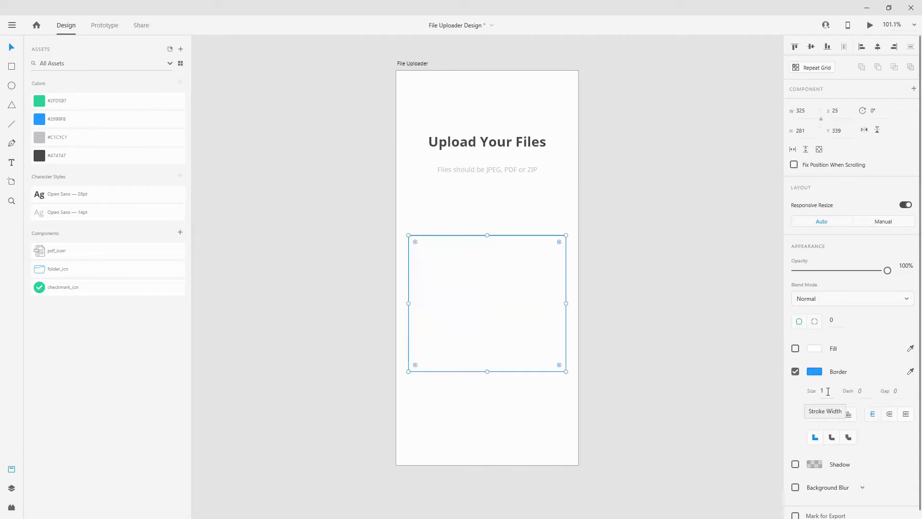
Step: Give the rectangle a corner radius of 10 and a dashed border with size 2 and dash 10
left_click(837, 321)
type("10")
left_click(828, 391)
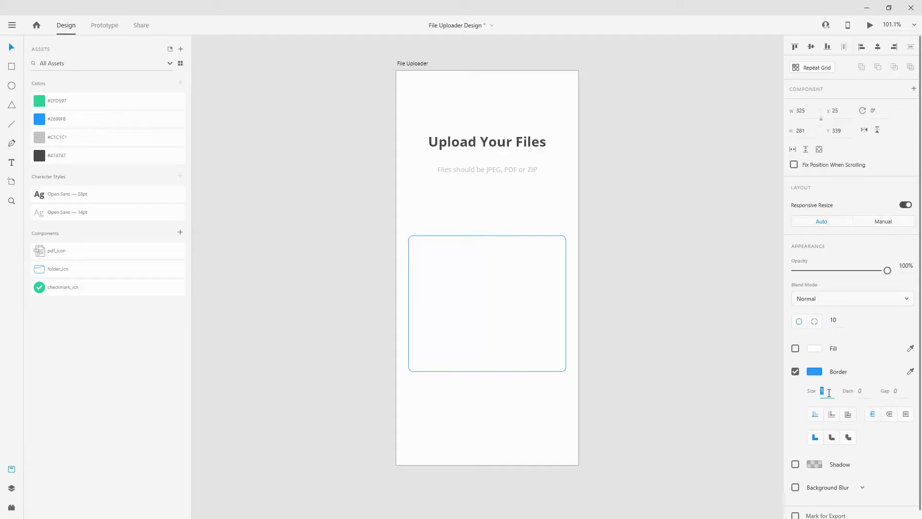
key("Tab")
type("10")
key("Return")
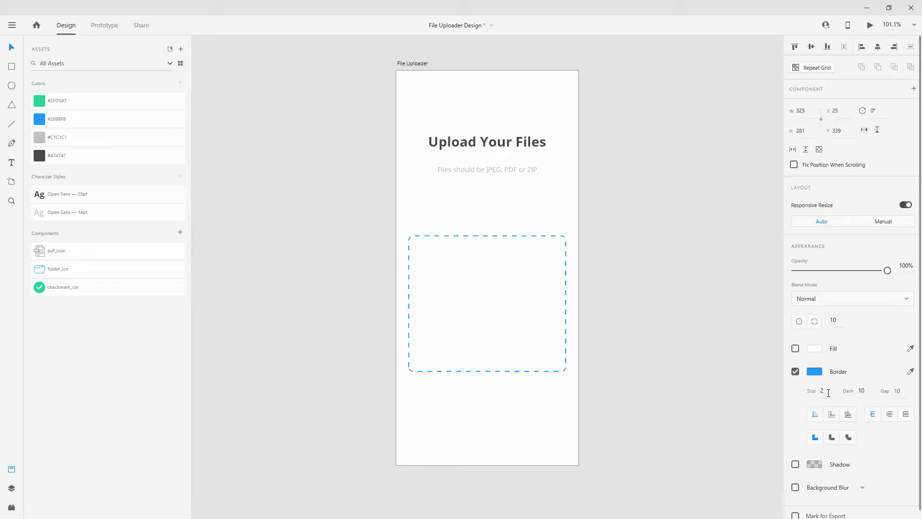
left_click(543, 182)
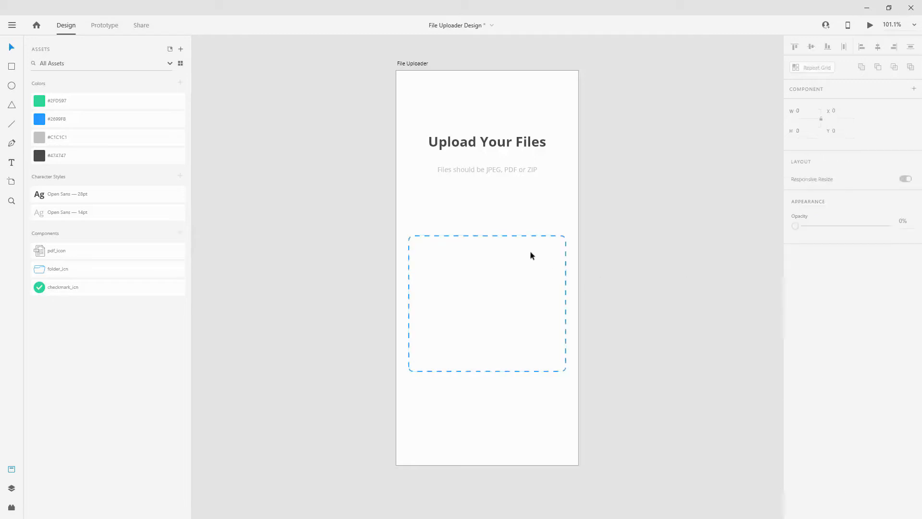
Step: Rename the dashed rectangle's layer as "outline"
left_click(544, 239)
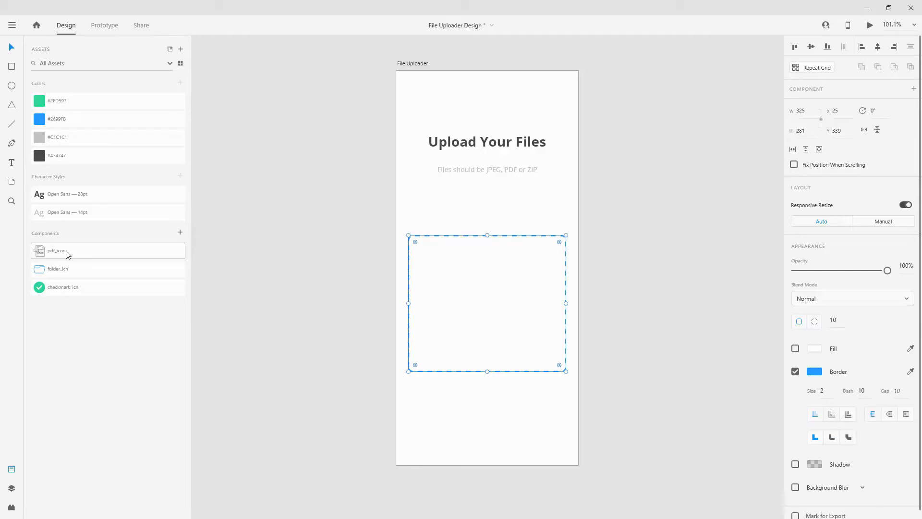
double_click(466, 169)
left_click(12, 488)
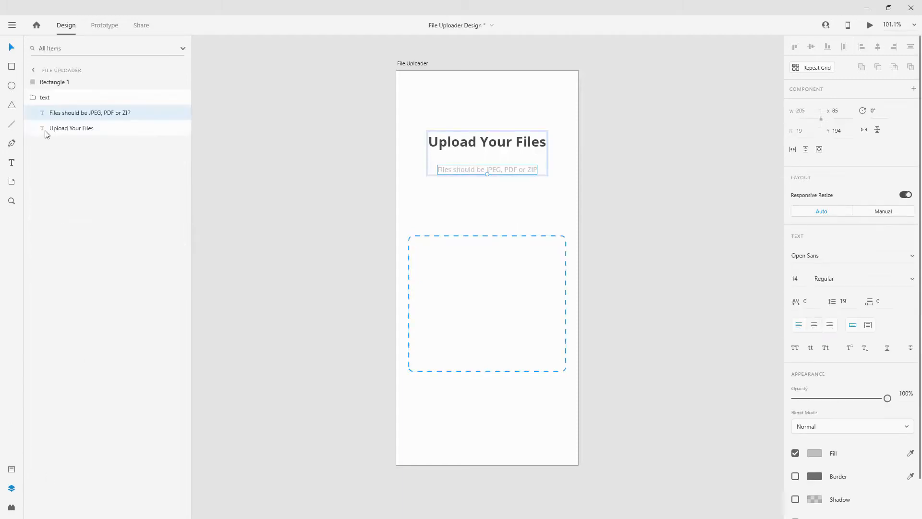
left_click(53, 81)
double_click(54, 82)
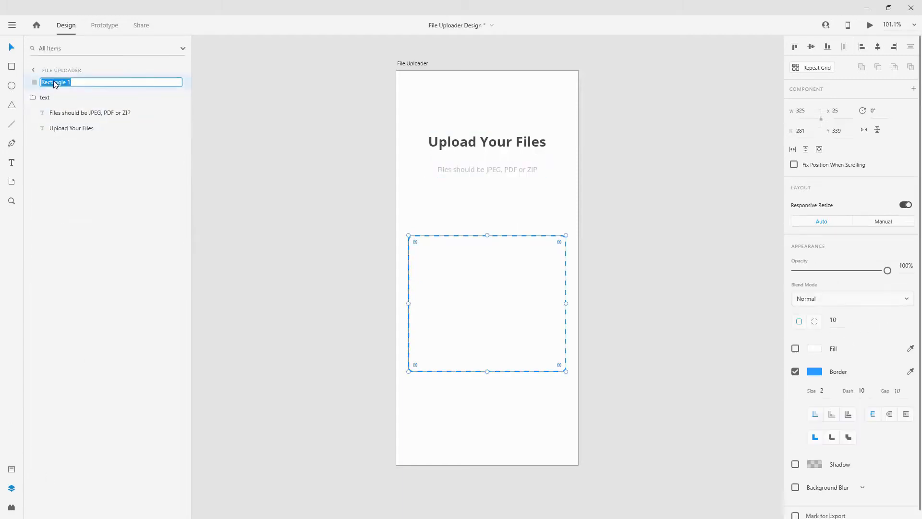
type("outline")
key("Return")
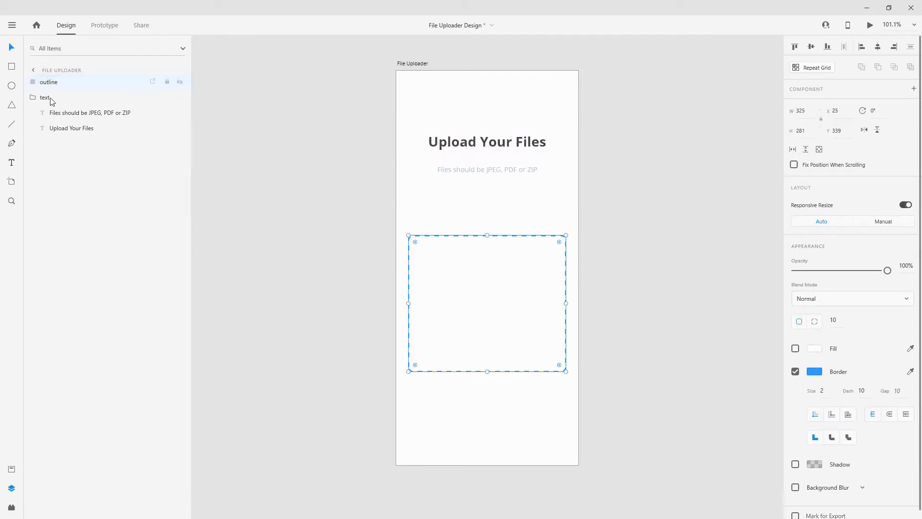
Step: Make two copies of the subtitle outside the text group, above the outline layer
left_click(70, 128)
left_click_drag(84, 113, 91, 81)
left_click(33, 113)
left_click(50, 88)
key("ctrl+d")
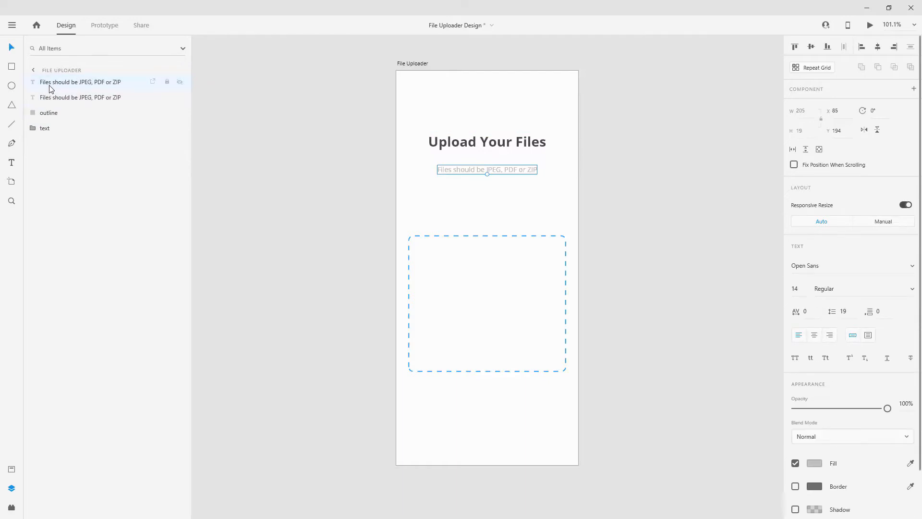
Step: Move the two subtitle copies into the dashed rectangle, one at about Y 440 and the other at about Y 502
left_click_drag(502, 174, 501, 287)
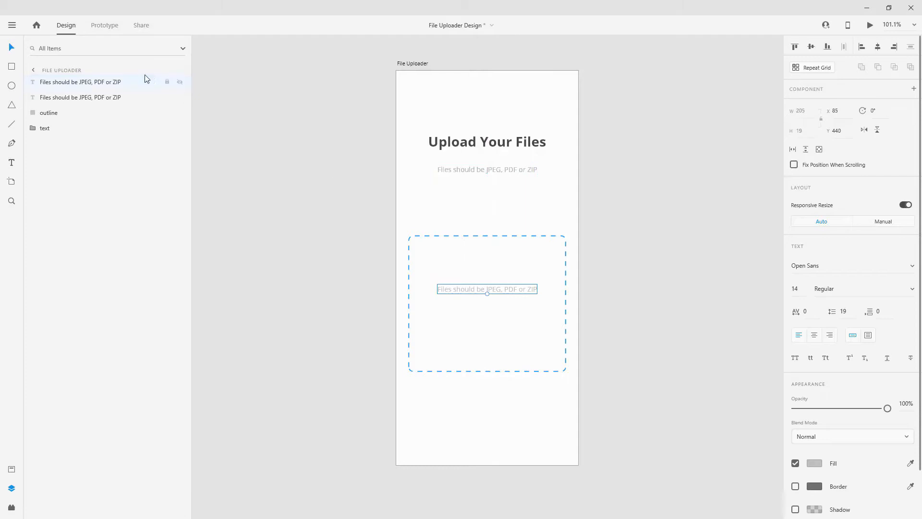
left_click(472, 235, "shift")
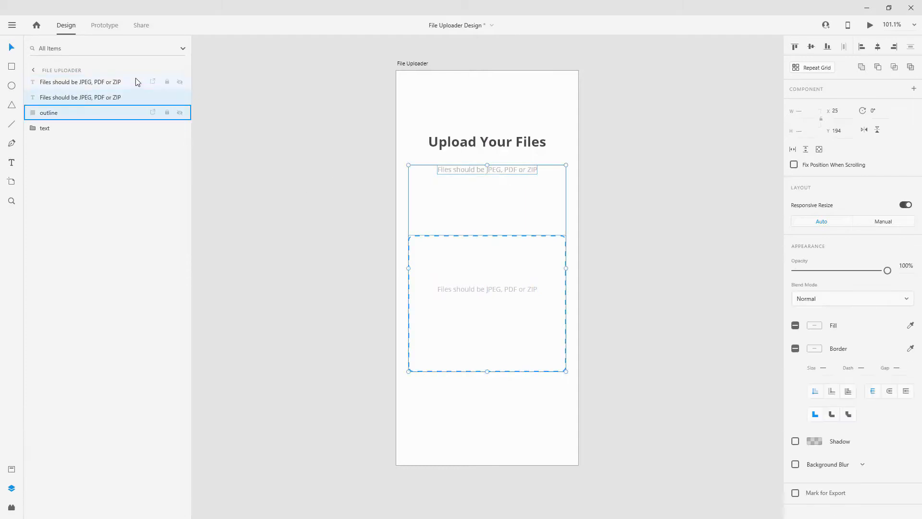
left_click(120, 97)
left_click_drag(506, 170, 509, 319)
Step: Change the upper text copy inside the dashed rectangle to "Tap to add your files here."
left_click(509, 287)
double_click(508, 287)
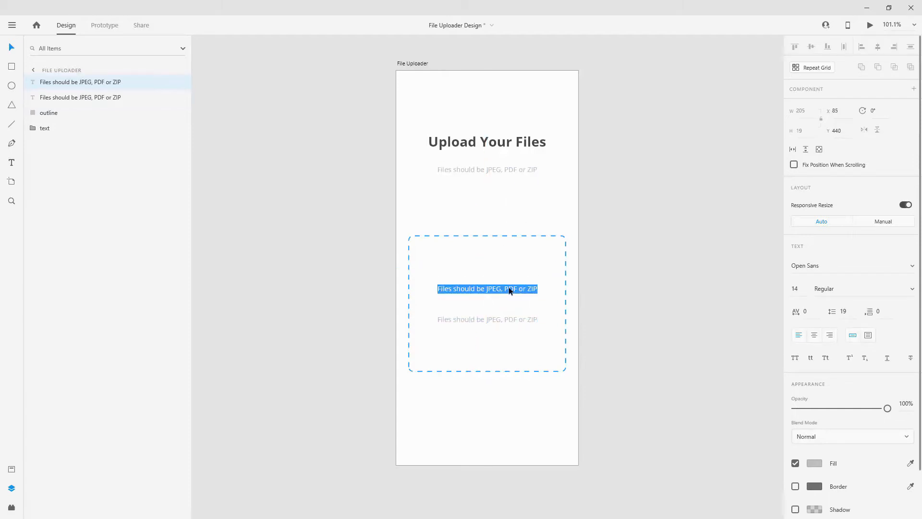
type("Tap t")
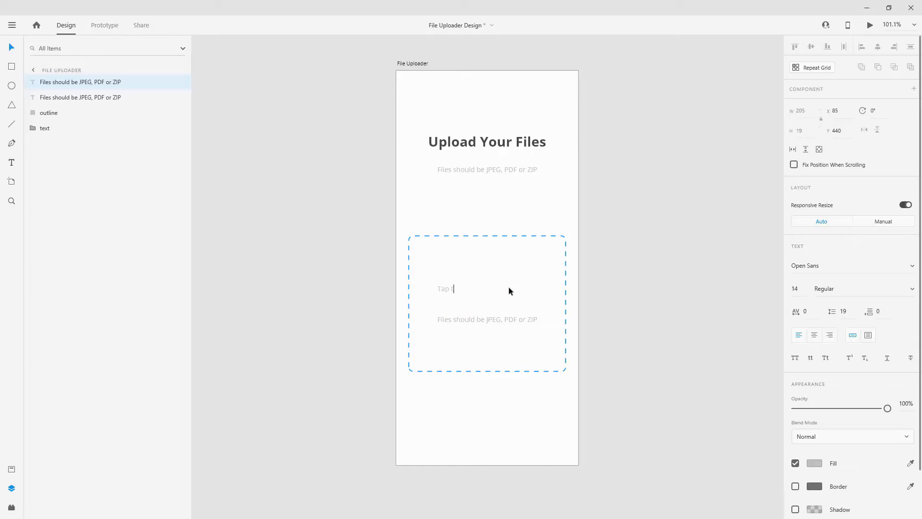
type("o add your files here.")
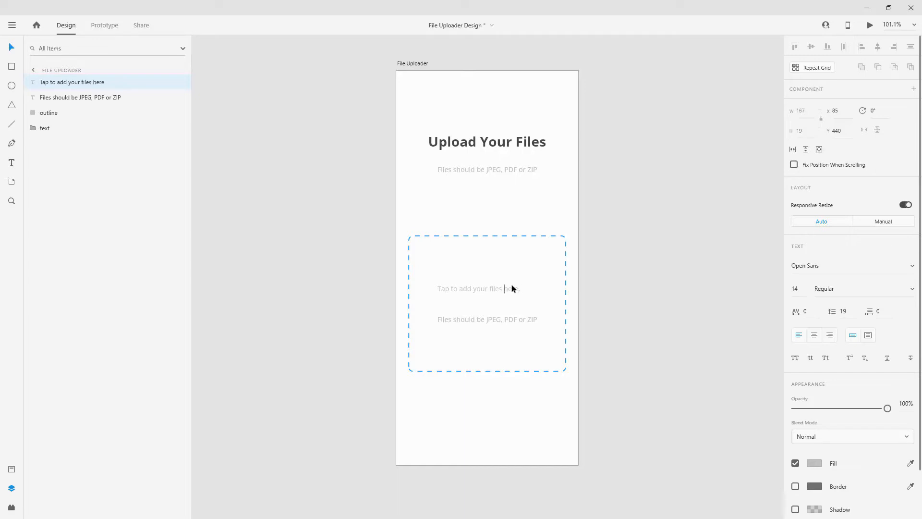
Step: Centre-align the "Tap to add your files here." text and break it into two lines after "your"
key("Return")
key("BackSpace")
key("ctrl+a")
left_click(815, 335)
key("Escape")
double_click(490, 291)
left_click(489, 289)
key("Return")
key("Escape")
Step: Change the lower text copy to "Project presentation. PDF" and colour it with the saved dark grey #474747
left_click(485, 319)
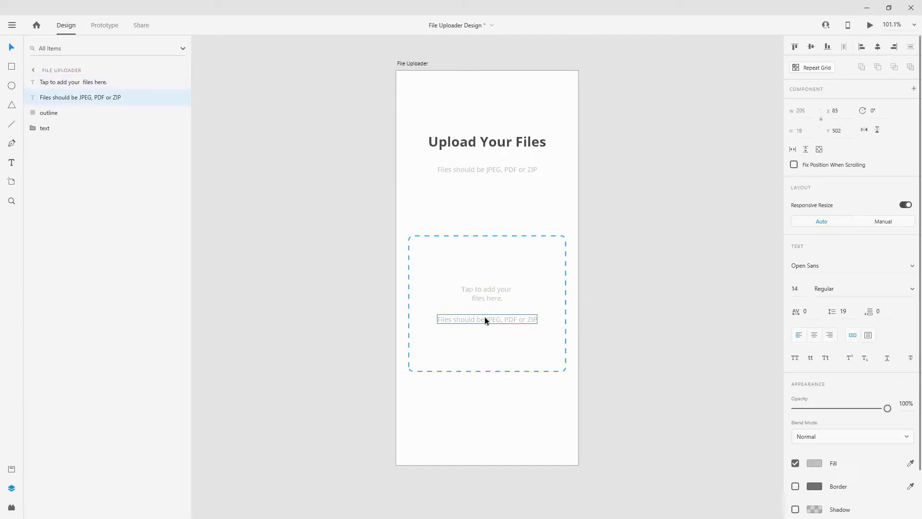
double_click(485, 319)
type("Project pre")
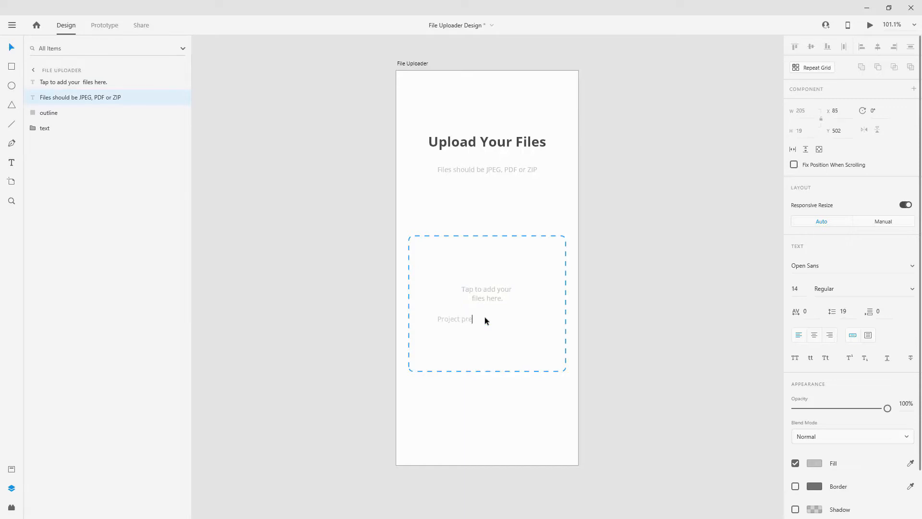
type("sentation. PDF")
key("ctrl+a")
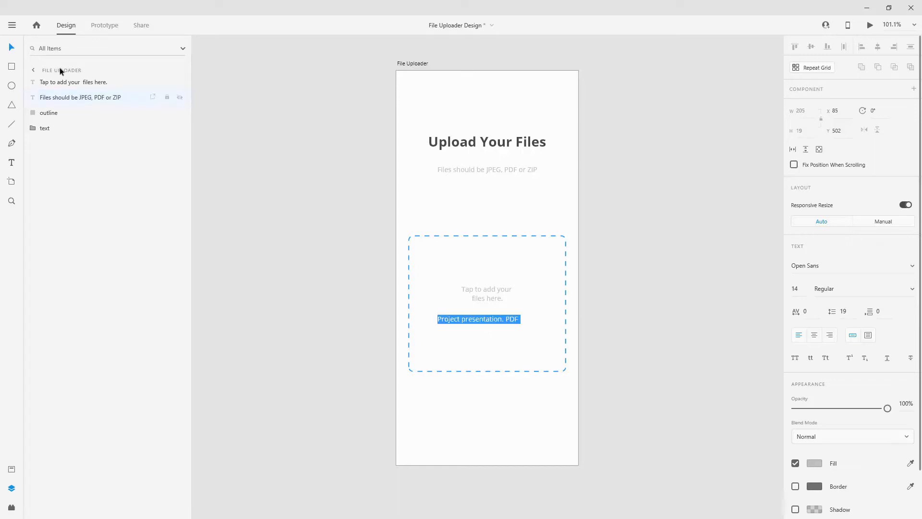
left_click(11, 469)
left_click(68, 154)
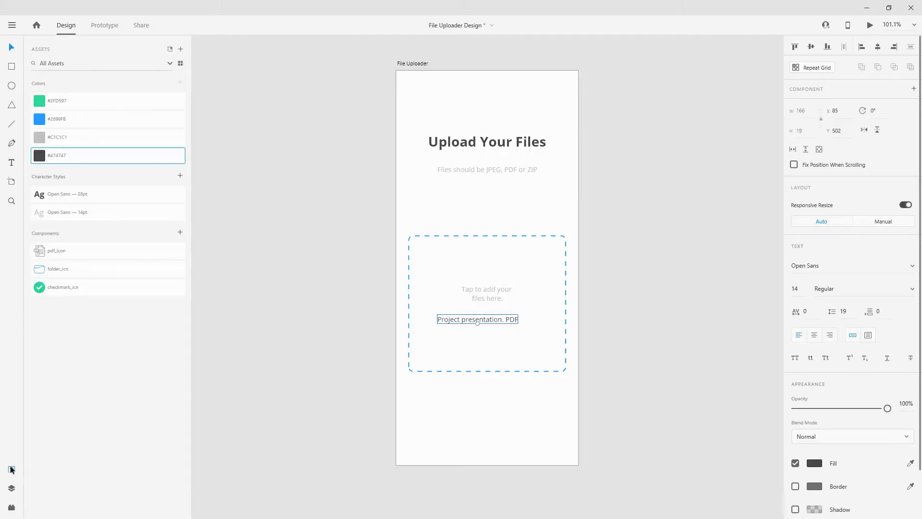
left_click(11, 488)
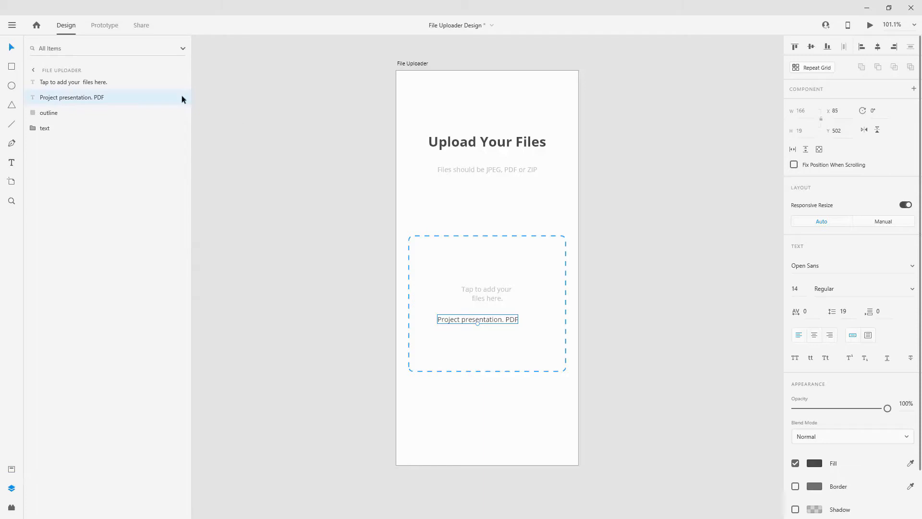
Step: Centre the "Project presentation. PDF" text horizontally on the artboard and set it to centre alignment
left_click(115, 83)
left_click(475, 320)
left_click(879, 46)
left_click(812, 336)
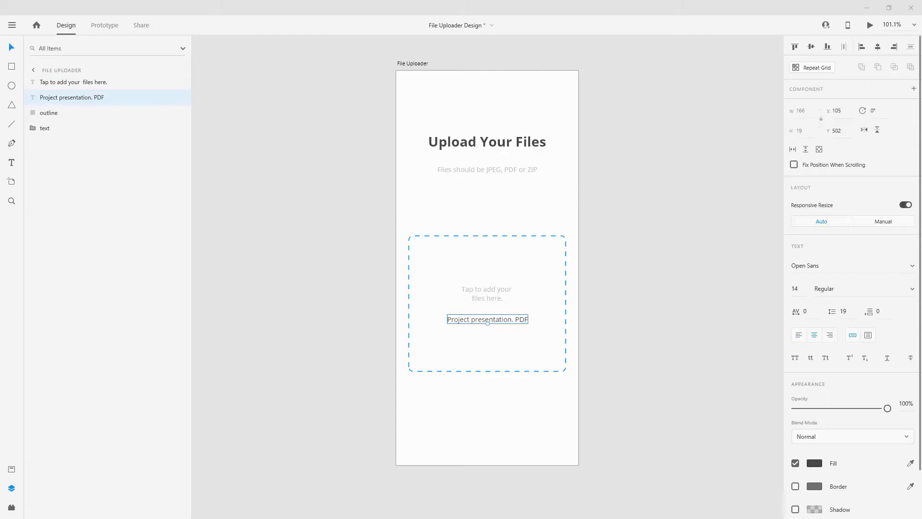
Step: Move the "Tap to add your files here." text slightly closer to the file name, and shift both texts down to about Y 474
left_click_drag(503, 293, 503, 295)
key("Up")
key("Up")
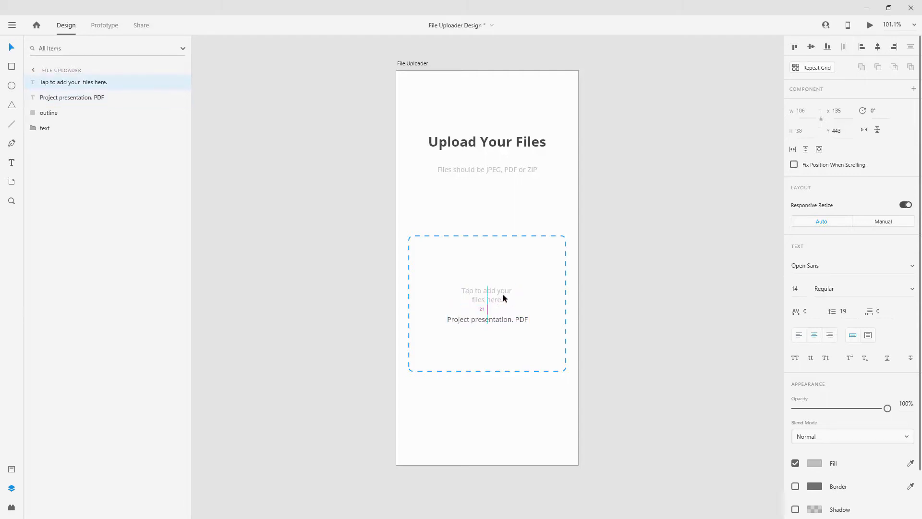
left_click(509, 318, "shift")
mouse_move(498, 329)
left_mouse_down()
mouse_move(498, 346)
mouse_move(498, 337)
left_mouse_up()
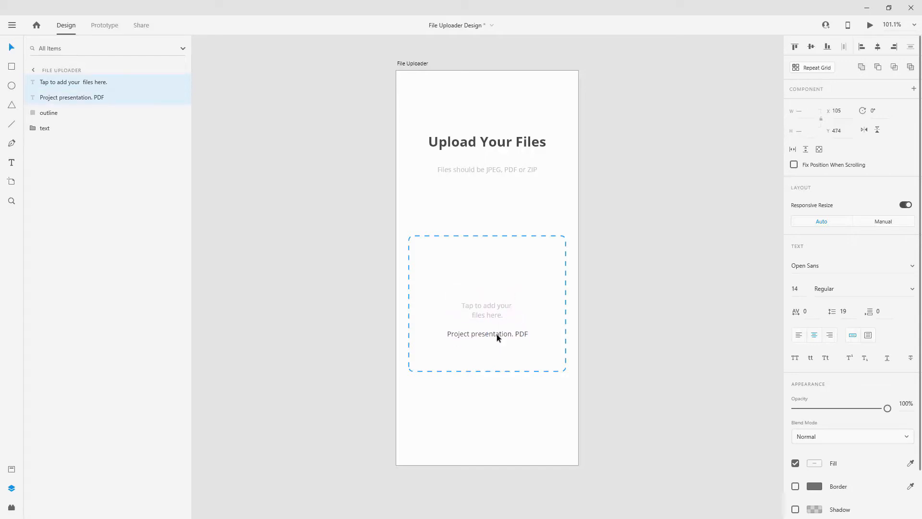
Step: Place the folder_icn component centred above the prompt text in the dashed area, at about X 160, Y 396
left_click(11, 469)
left_click_drag(135, 271, 469, 275)
key("shift+c")
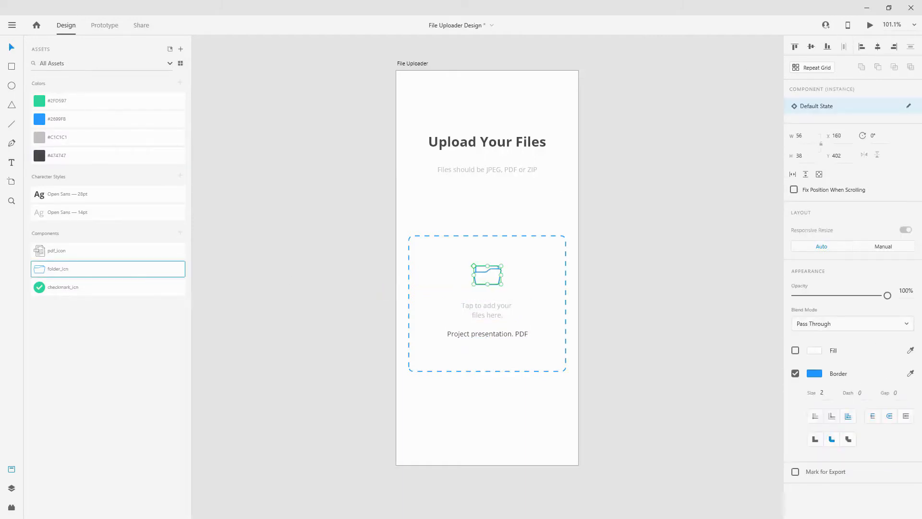
scroll(504, 284, "up", 5)
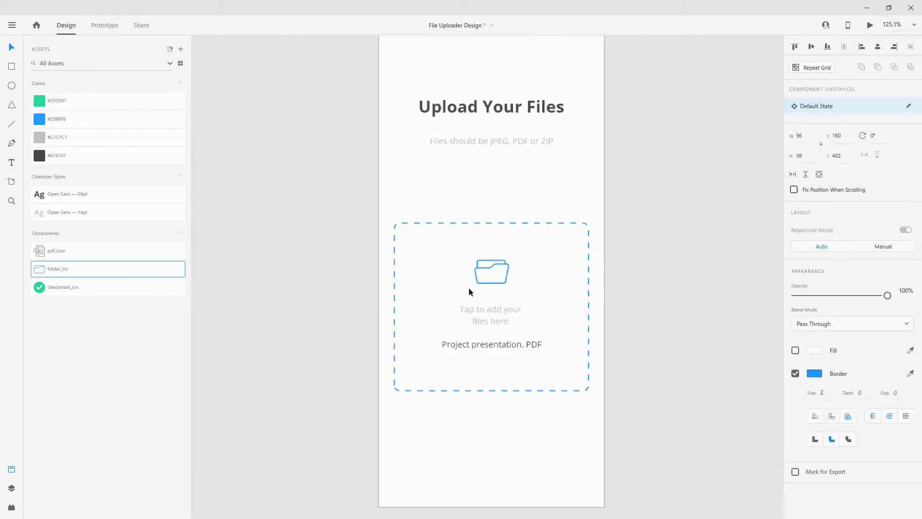
left_click_drag(547, 268, 547, 297)
key("shift+Up")
key("shift+Up")
scroll(545, 303, "down", 4)
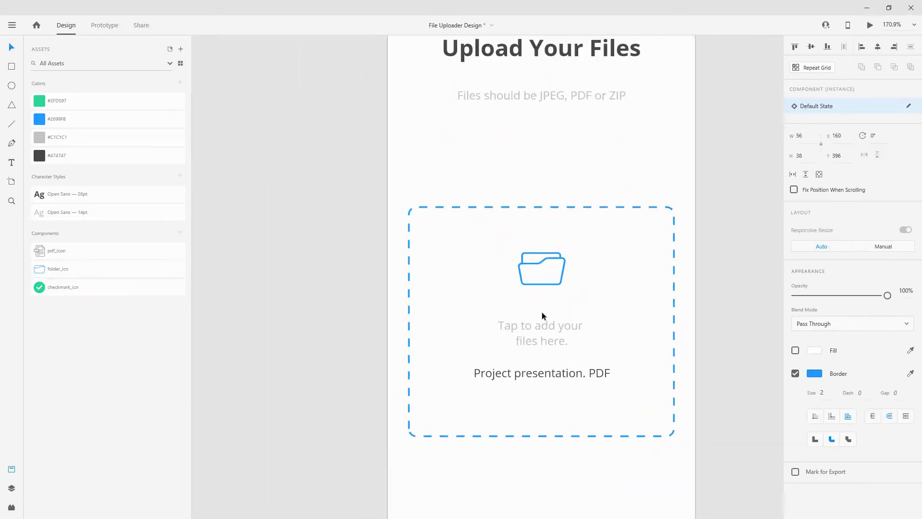
Step: Move the folder icon and both texts down together so the icon sits at about Y 402
left_click(547, 331, "shift")
left_click(559, 374, "shift")
left_click_drag(559, 374, 560, 382)
Step: Group the folder icon, both texts and the dashed outline, and name the group "drop zone"
left_click(10, 484)
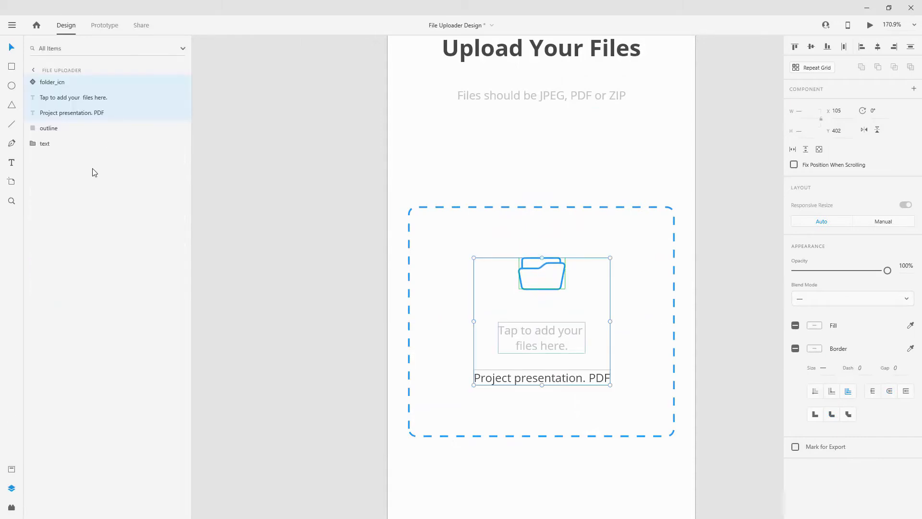
left_click(65, 129, "shift")
key("ctrl+g")
double_click(53, 83)
type("drop zone")
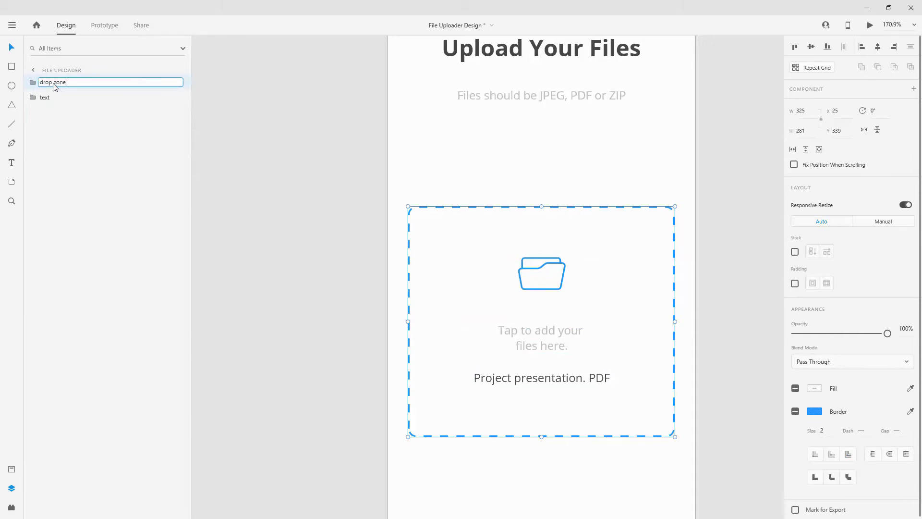
key("Return")
Step: Place the drop zone group below the text group in the layer order
left_click_drag(54, 87, 55, 107)
left_click(501, 166)
scroll(501, 166, "down", 5)
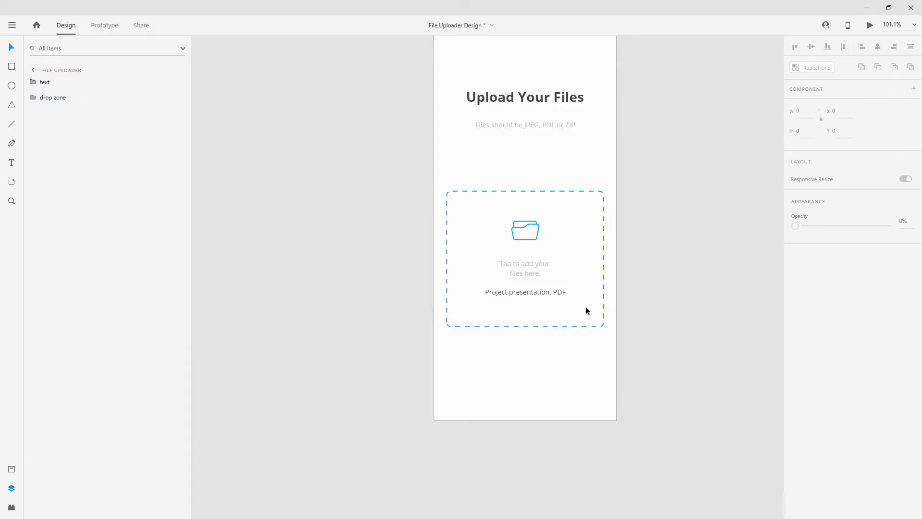
Step: Draw a rectangle about 325 × 55 below the drop zone at about X 25, Y 703, and name it "btn"
left_click(12, 67)
scroll(566, 312, "up", 5)
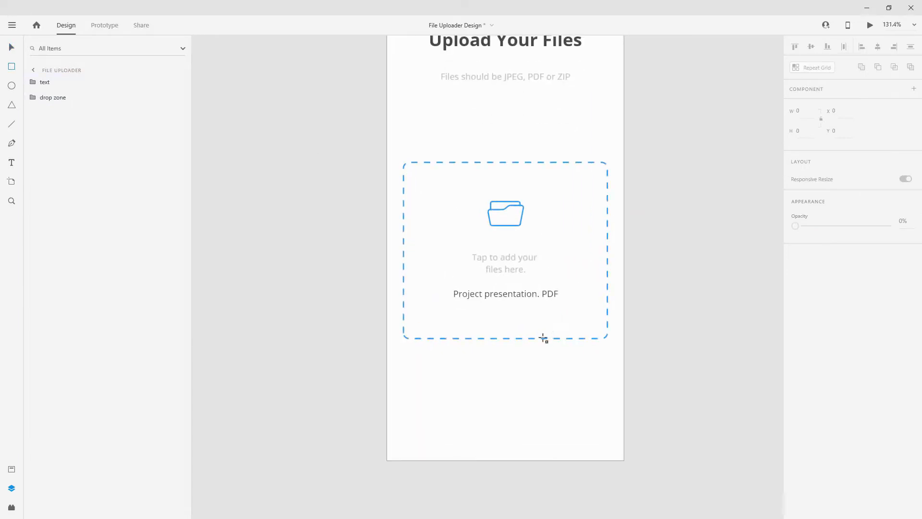
left_click_drag(366, 404, 631, 447)
double_click(56, 82)
type("btn")
key("Return")
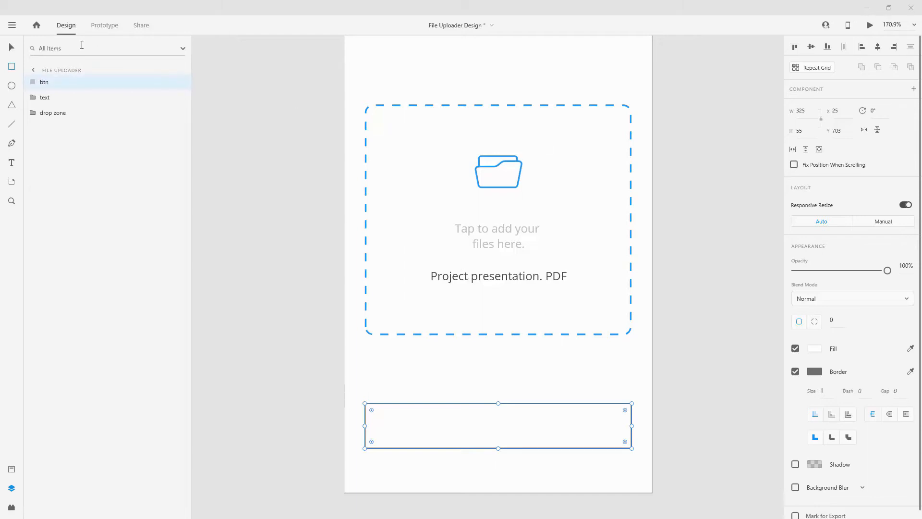
Step: Fill the btn rectangle with the saved blue #2699FB and remove its border
left_click(11, 47)
left_click(12, 469)
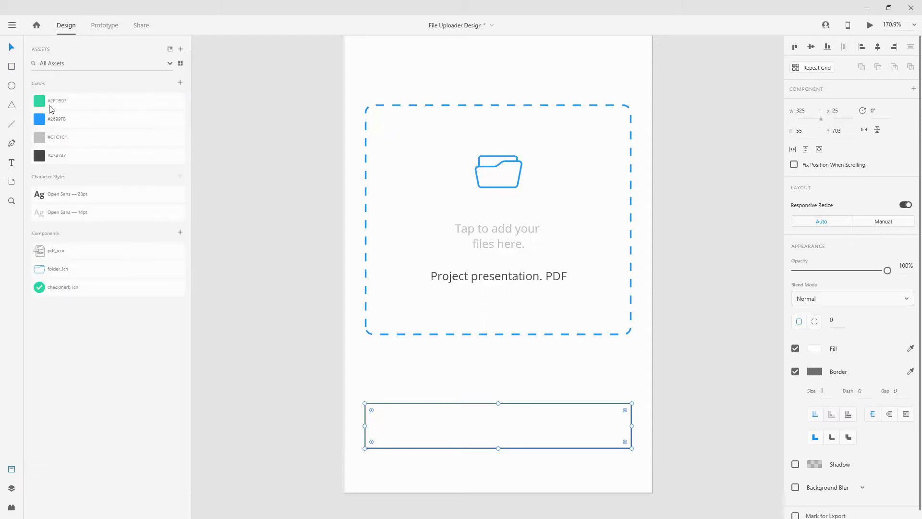
left_click(57, 120)
left_click(11, 488)
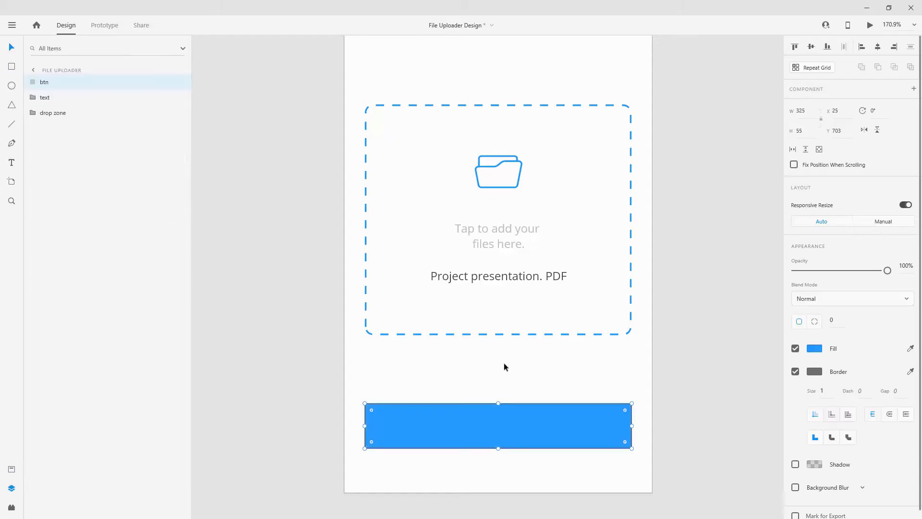
left_click(795, 371)
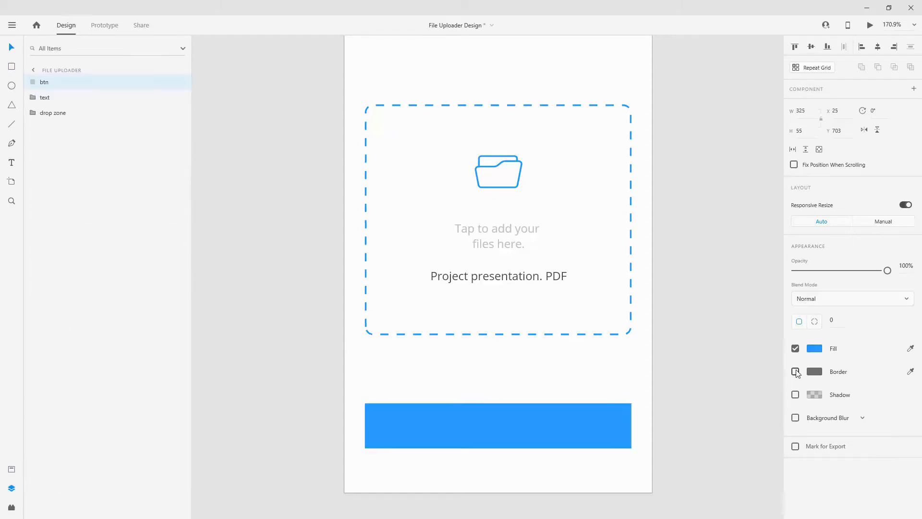
Step: Set the btn rectangle's width to 300 and height to 52, and give it a corner radius of 10
left_click(810, 111)
type("300")
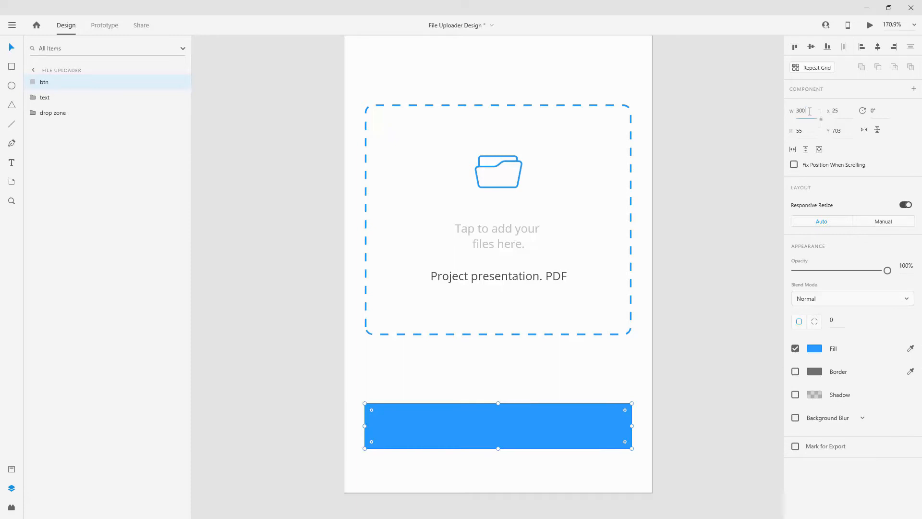
key("Tab")
type("52")
key("Return")
left_click(838, 319)
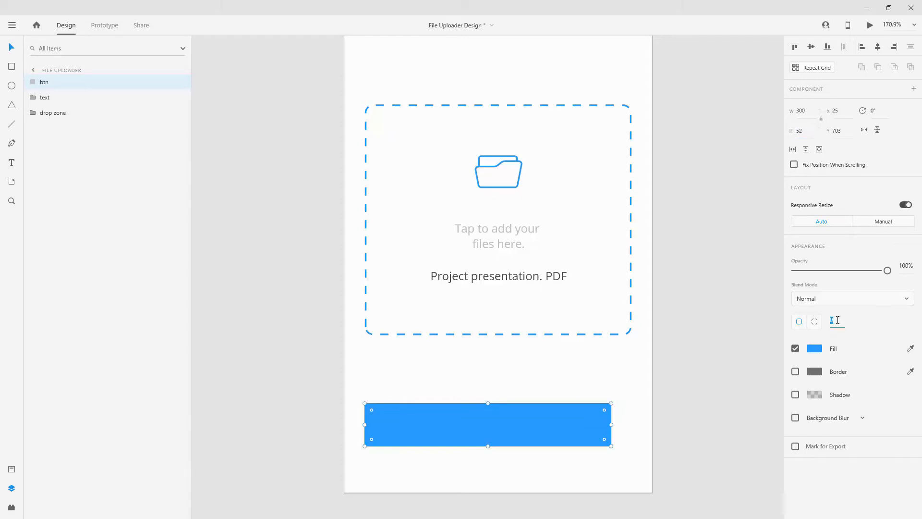
type("10")
key("Return")
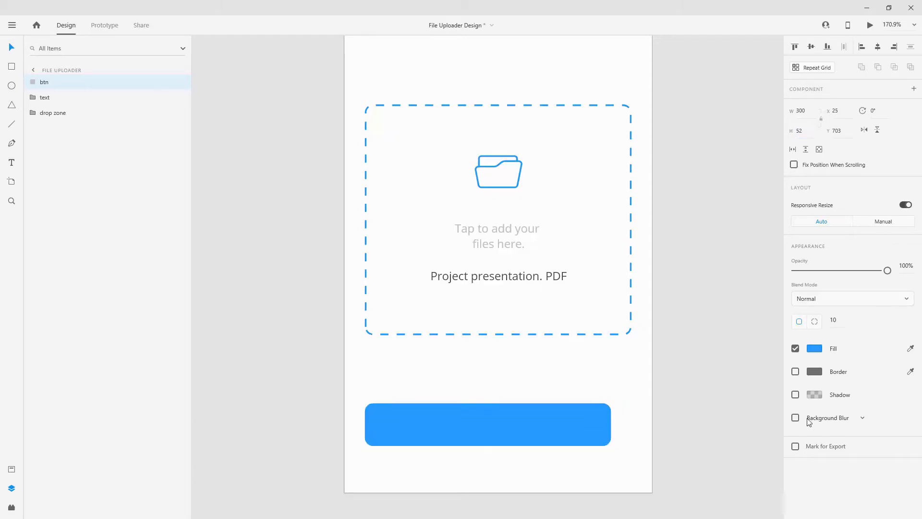
Step: Add a shadow to the btn rectangle and colour it with the saved blue #2699FB
left_click(796, 394)
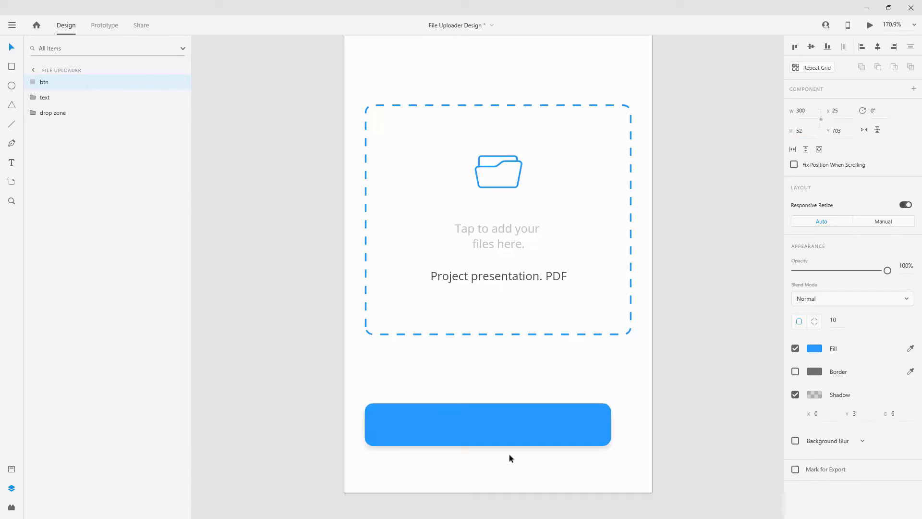
left_click(815, 394)
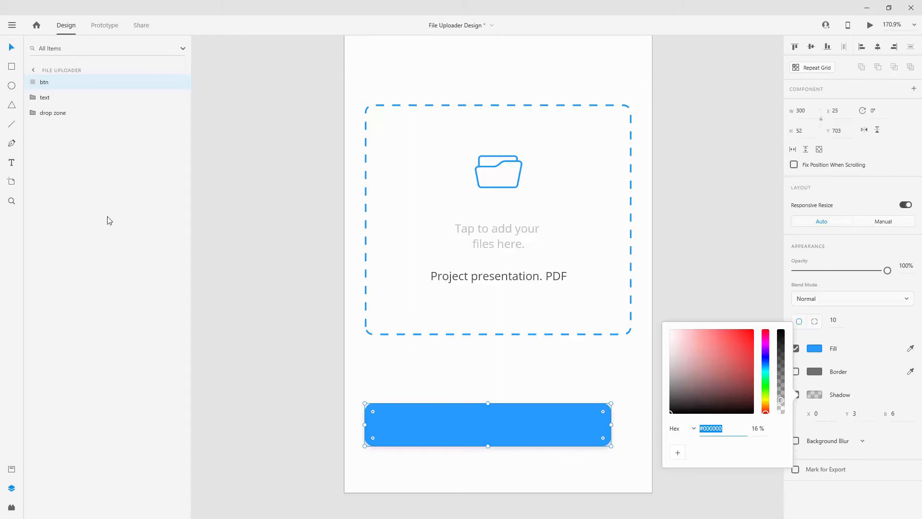
left_click(17, 469)
right_click(63, 120)
left_click(96, 219)
left_click(815, 395)
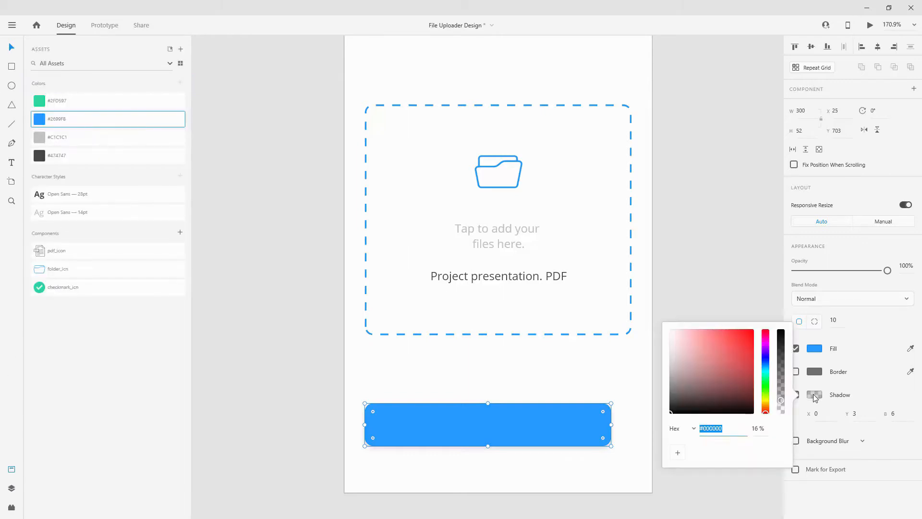
type("#2699FB")
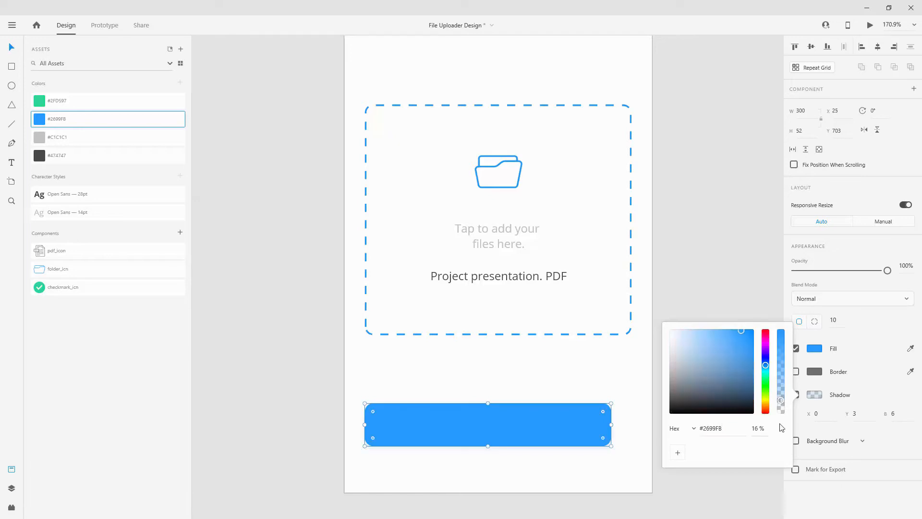
Step: Try a darker blue for the button's shadow, raise its opacity to 29% and restore the colour #2699FB
left_click(888, 390)
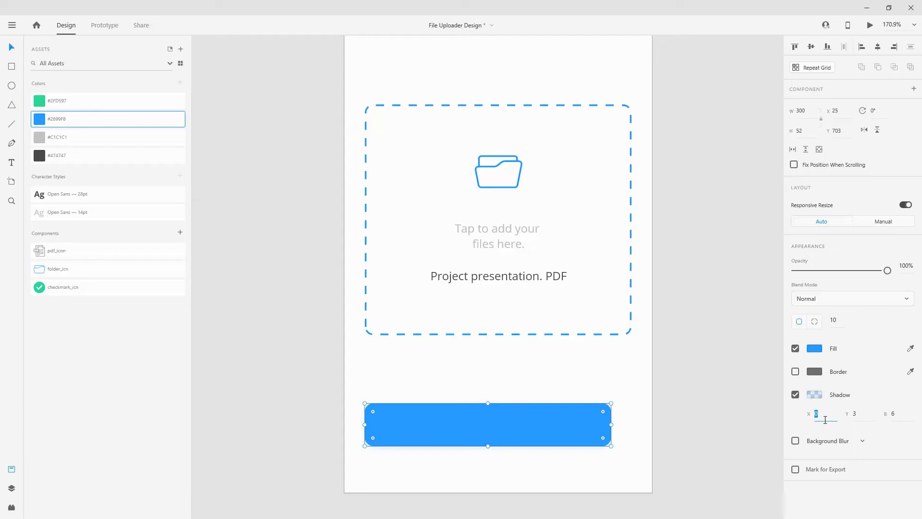
left_click(823, 395)
key("ctrl+c")
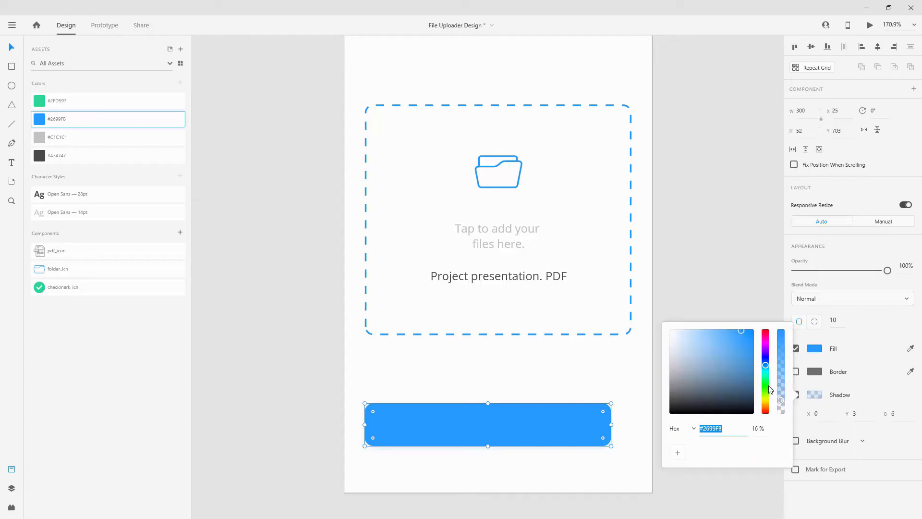
left_click_drag(743, 333, 744, 349)
mouse_move(780, 400)
left_mouse_down()
mouse_move(782, 379)
mouse_move(781, 389)
left_mouse_up()
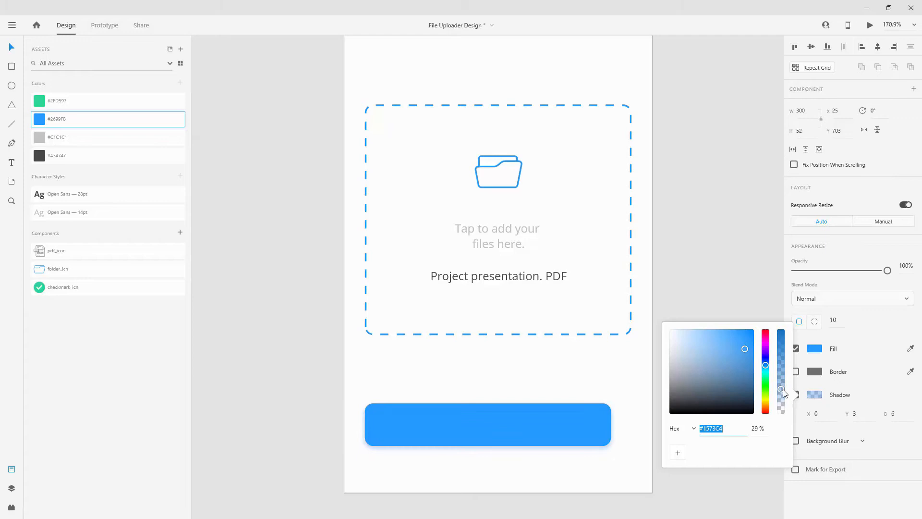
left_click_drag(747, 349, 748, 342)
key("ctrl+v")
key("Return")
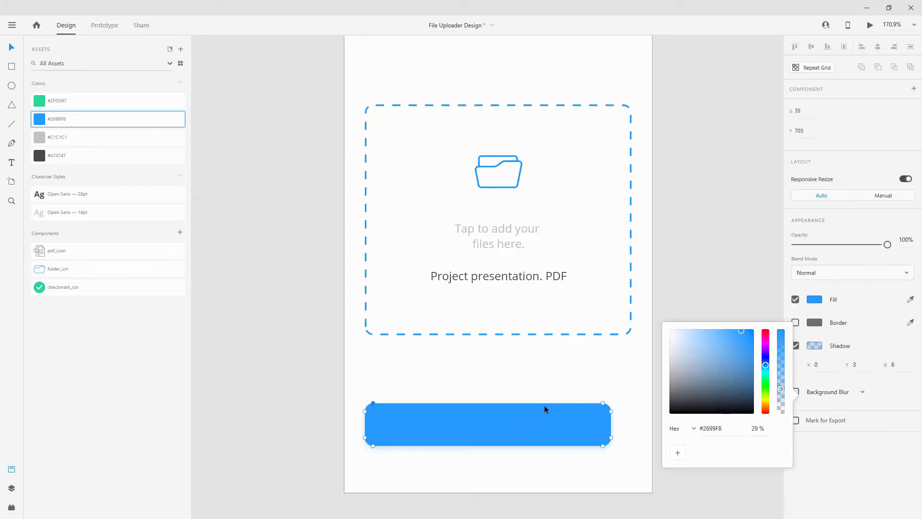
Step: Centre the btn rectangle horizontally on the artboard
left_click(12, 488)
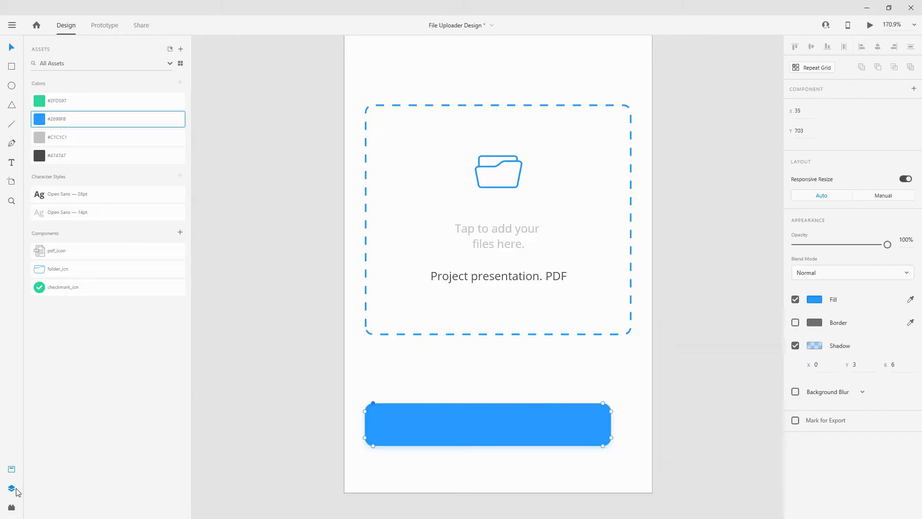
key("Escape")
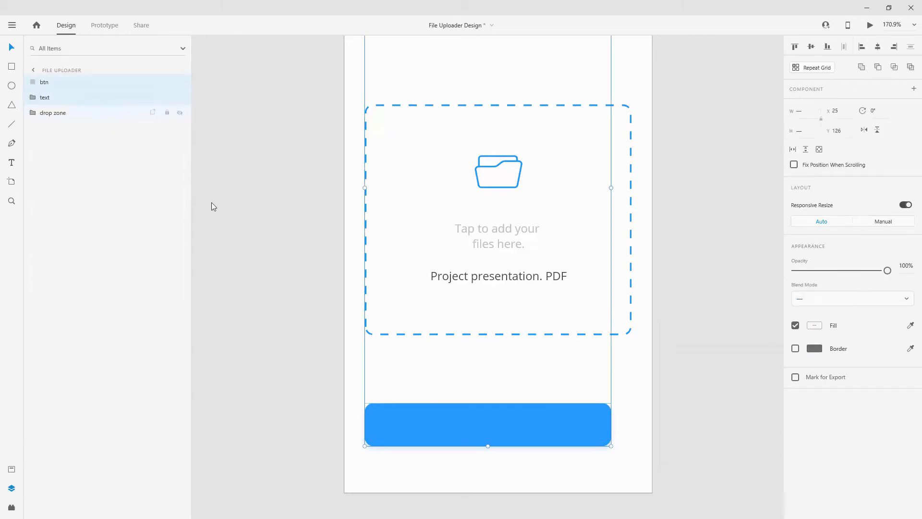
left_click(685, 330)
left_click(565, 419)
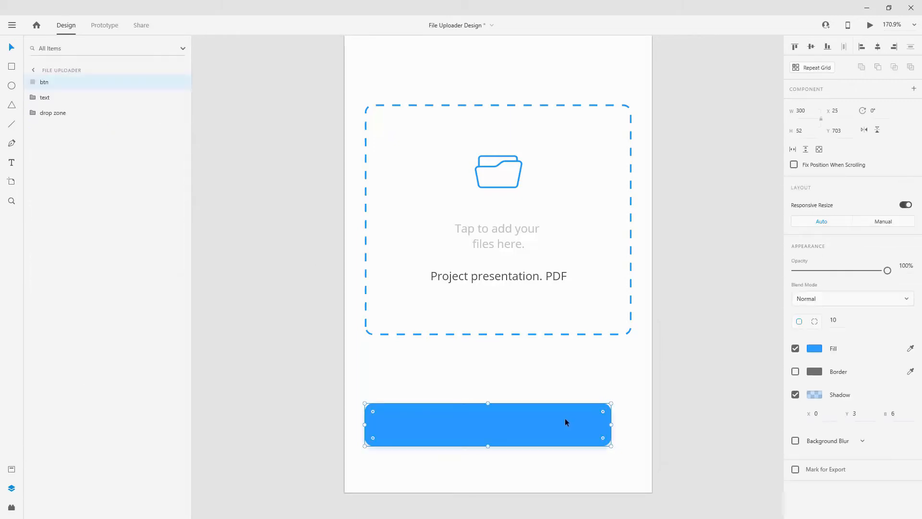
left_click(879, 48)
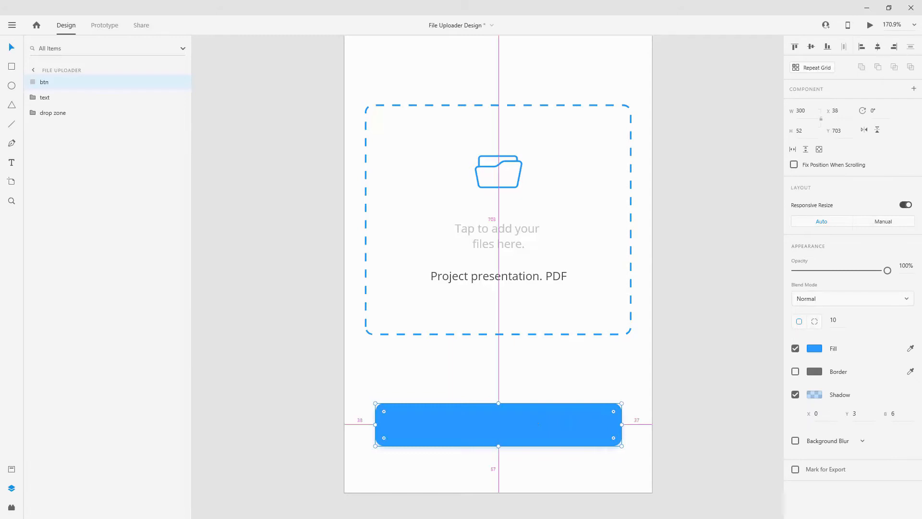
Step: Move the btn rectangle down to Y 720, just above the artboard's lower edge
left_click_drag(570, 405, 542, 353)
left_click_drag(491, 382, 564, 485)
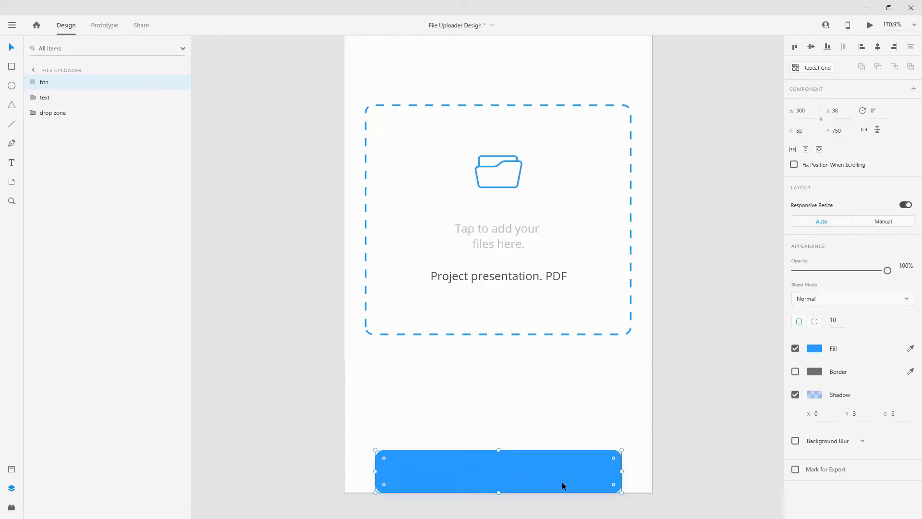
key("shift+Up")
key("shift+Up")
key("shift+Up")
key("shift+Up")
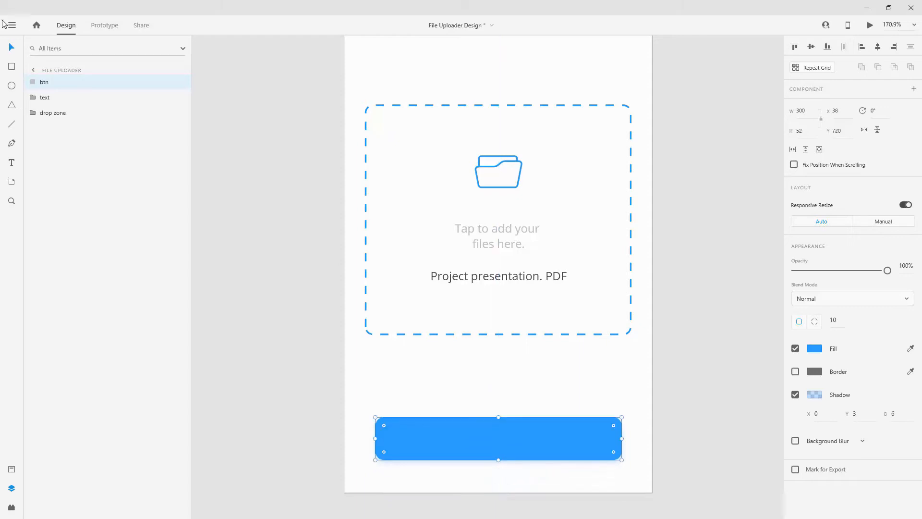
Step: Duplicate the "Files should be JPEG, PDF or ZIP" subtitle, take the copy out of the text group and move it onto the button at about Y 737
scroll(475, 175, "down", 3)
scroll(477, 174, "up", 3)
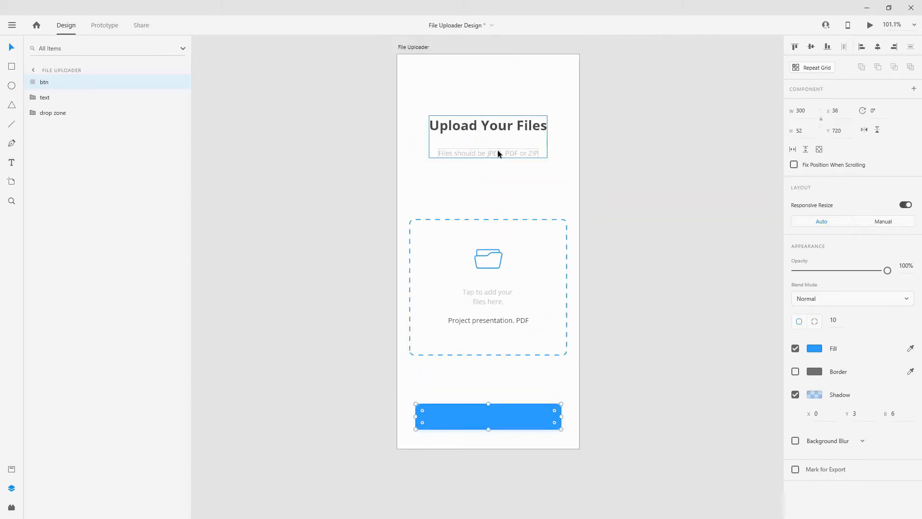
double_click(498, 153)
key("ctrl+d")
left_click_drag(80, 129, 80, 81)
left_click(488, 153)
left_click_drag(487, 157, 489, 220)
key("ctrl+z")
left_click_drag(486, 149, 483, 414)
Step: Change the copied text on the button to "Start Upload" and centre-align it
key("Return")
type("Start Upload")
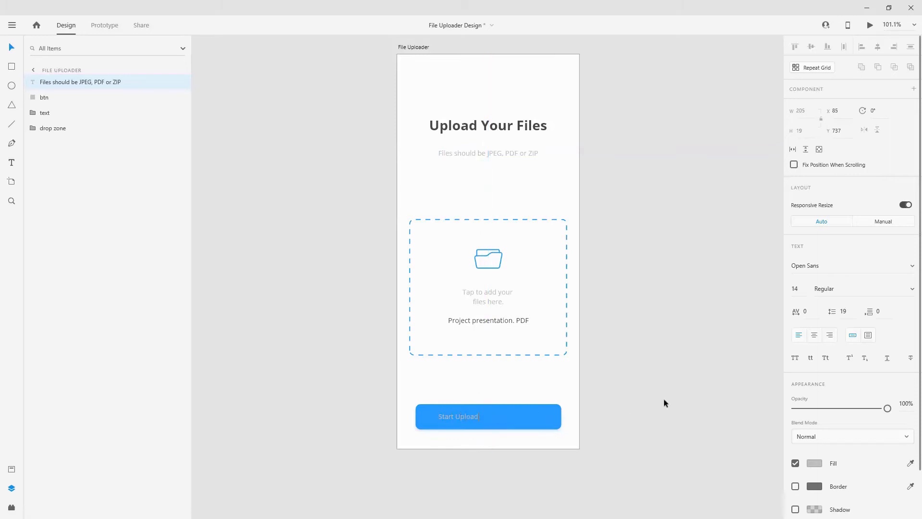
key("Escape")
left_click(813, 335)
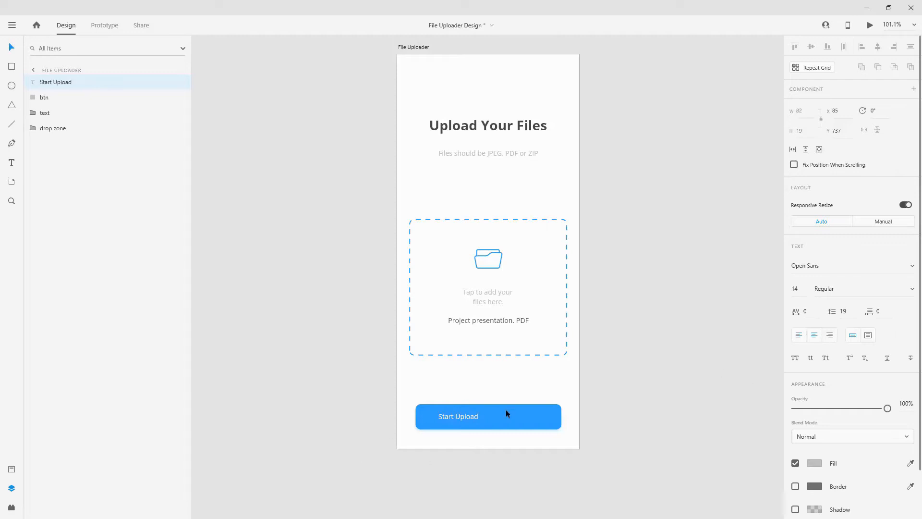
Step: Centre the "Start Upload" label horizontally on the btn rectangle
left_click(83, 97, "shift")
left_click(877, 47)
left_click(513, 372)
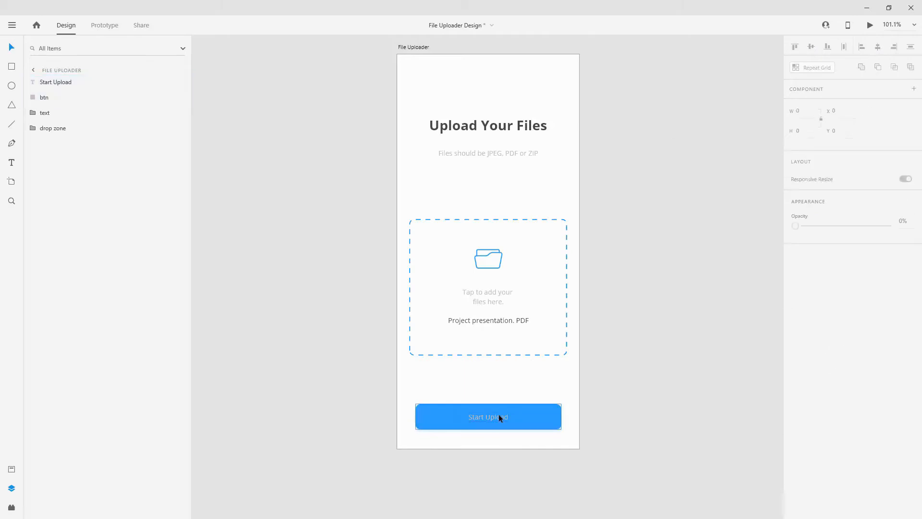
Step: Make the "Start Upload" label white and group it with its button rectangle under the name "btn"
left_click(496, 420)
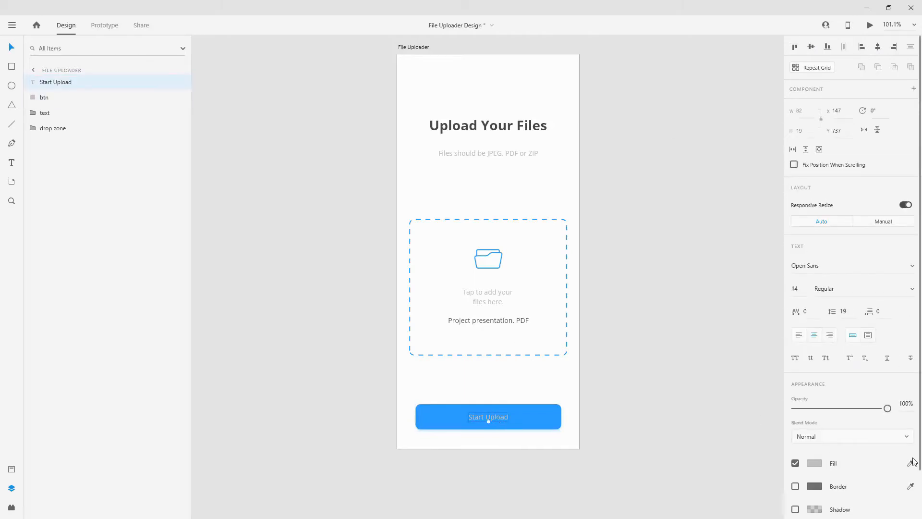
left_click(813, 462)
left_click(537, 387)
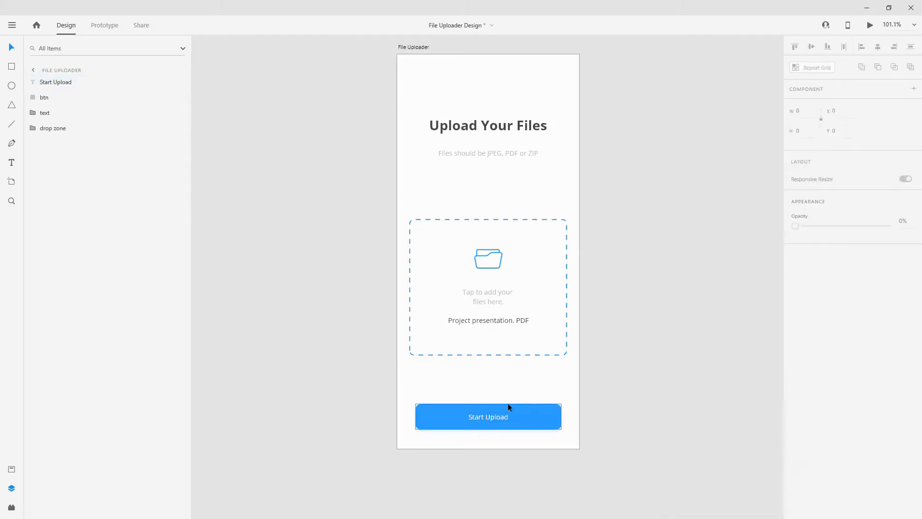
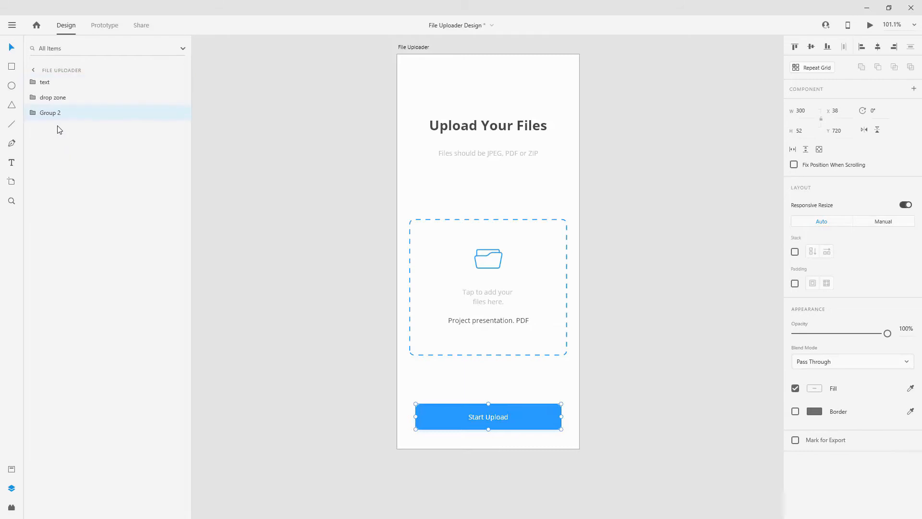
type("btn")
key("Return")
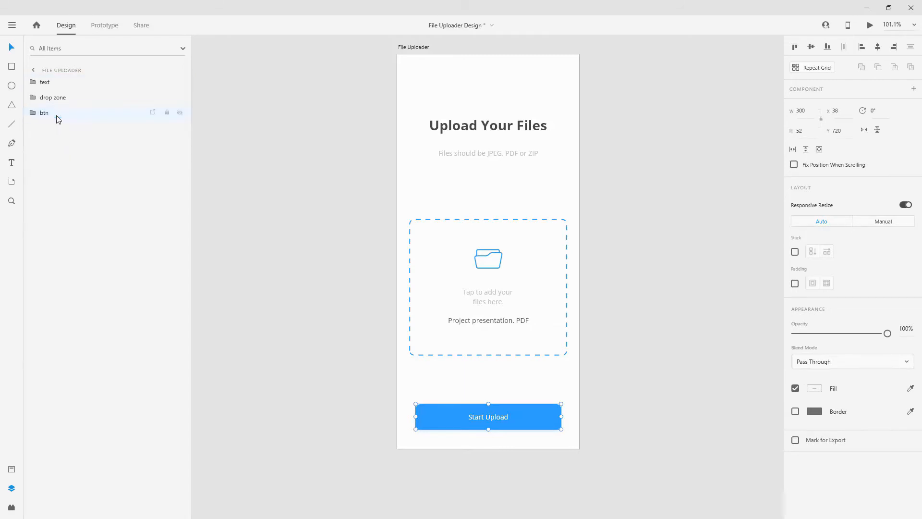
Step: Duplicate the blue rectangle inside the btn group twice
left_click(32, 112)
left_click(57, 144)
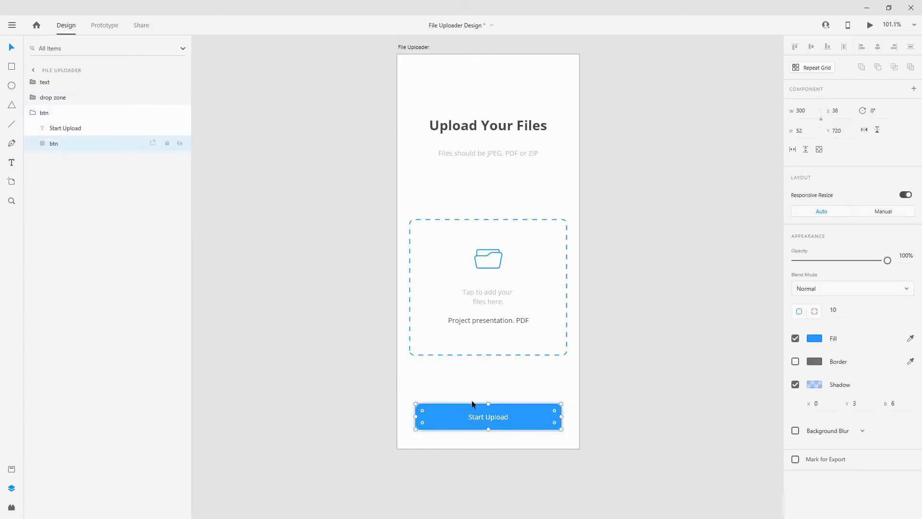
scroll(470, 423, "up", 6)
scroll(477, 415, "down", 1)
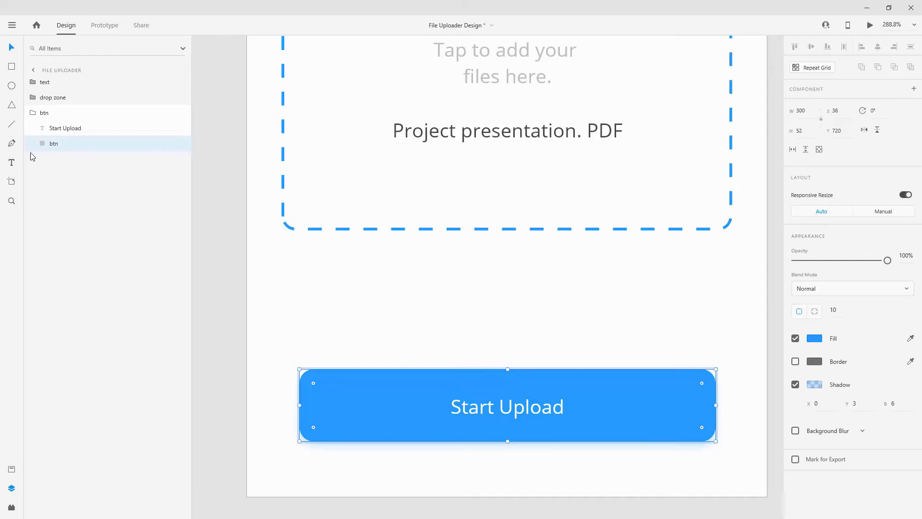
key("ctrl+d")
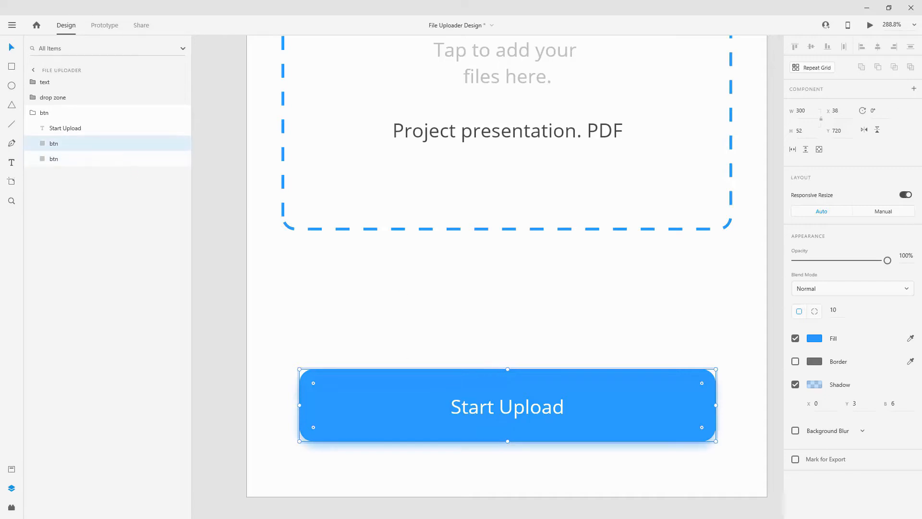
key("ctrl+d")
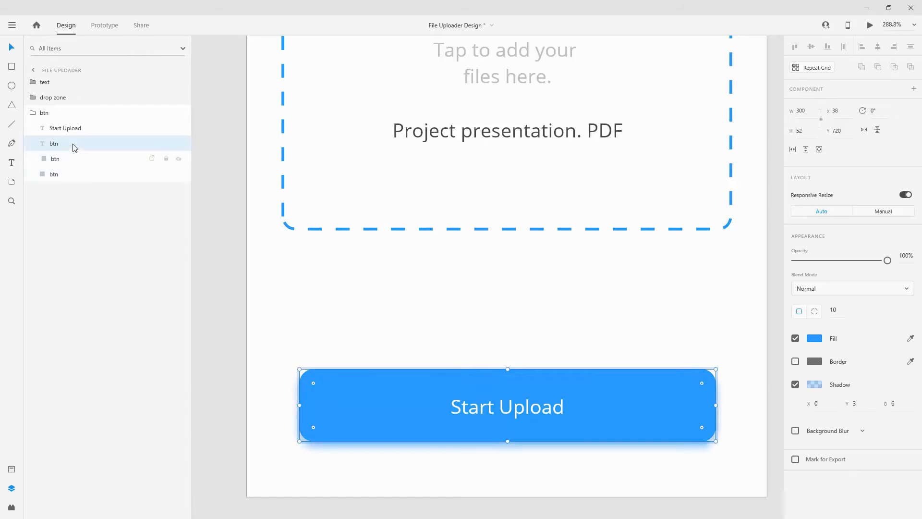
Step: Rename the middle btn rectangle "mask" and the uppermost copy "line"
double_click(54, 159)
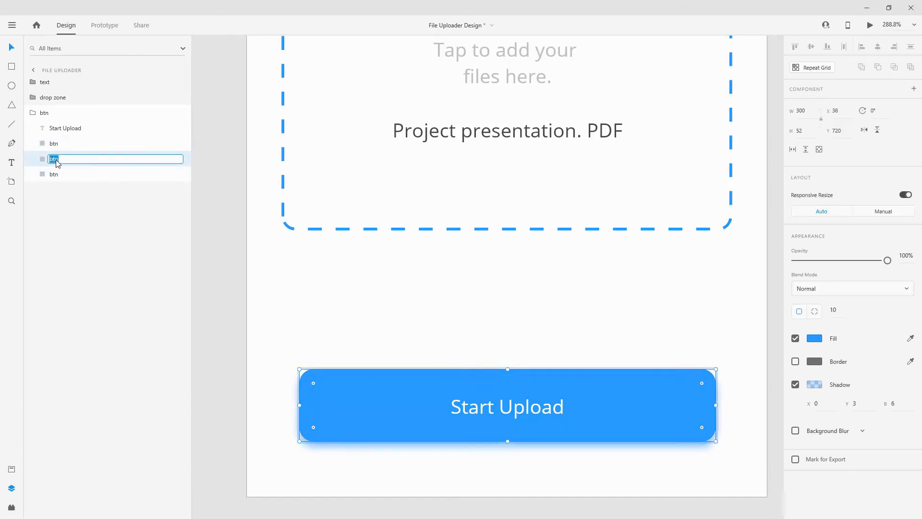
type("mask")
key("Return")
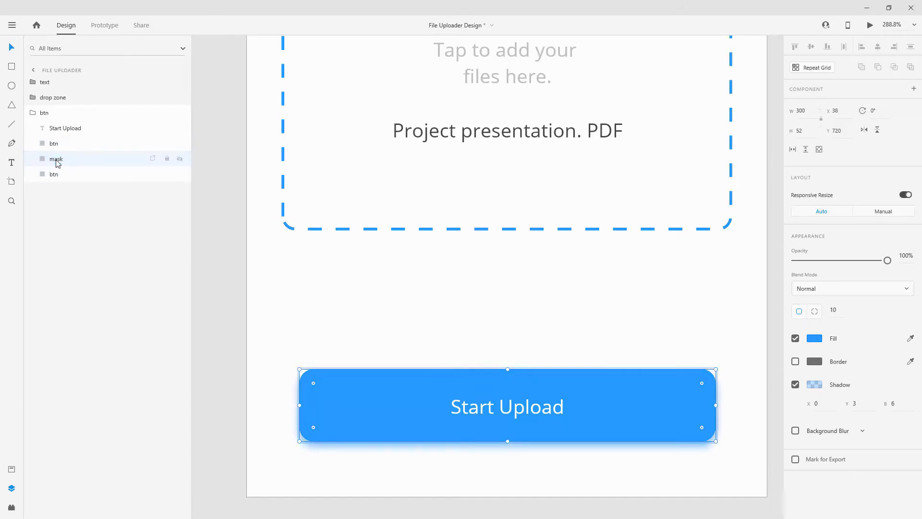
double_click(54, 144)
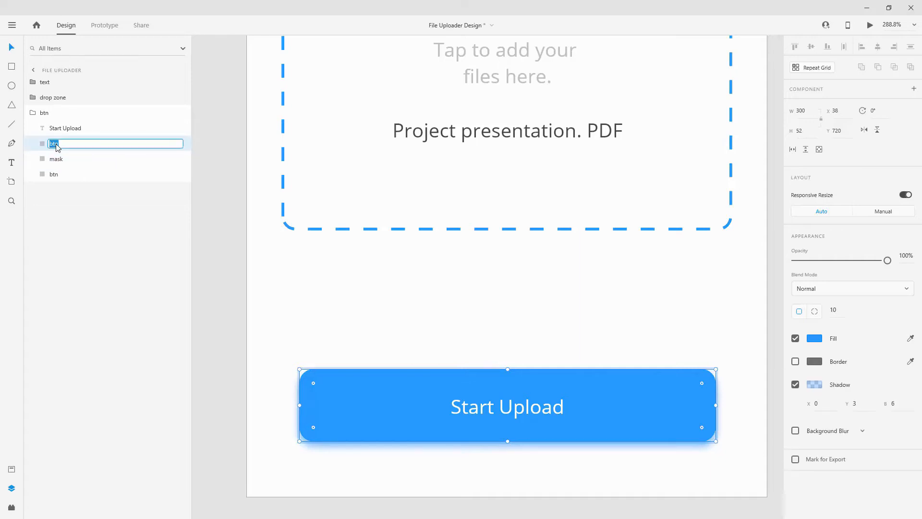
key("Return")
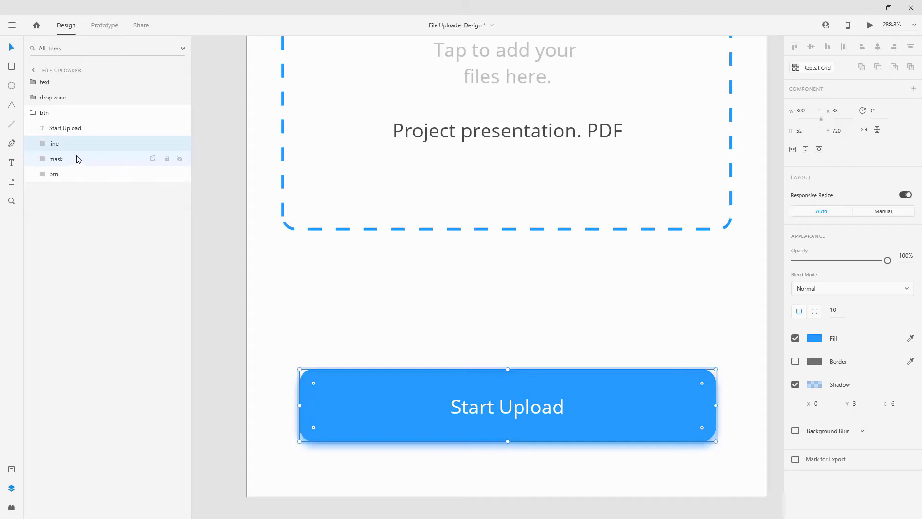
Step: Remove the shadow from the line and mask rectangles, and hide the original btn rectangle
left_click(795, 384)
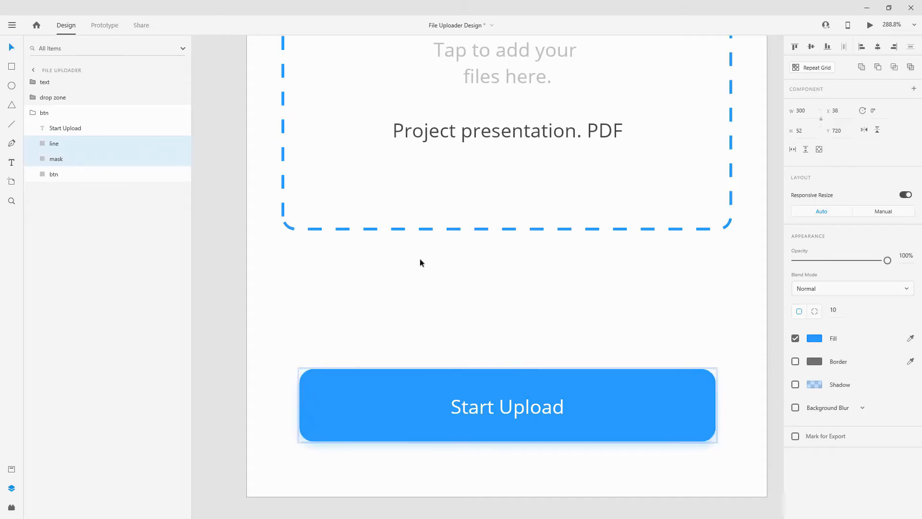
left_click(75, 158)
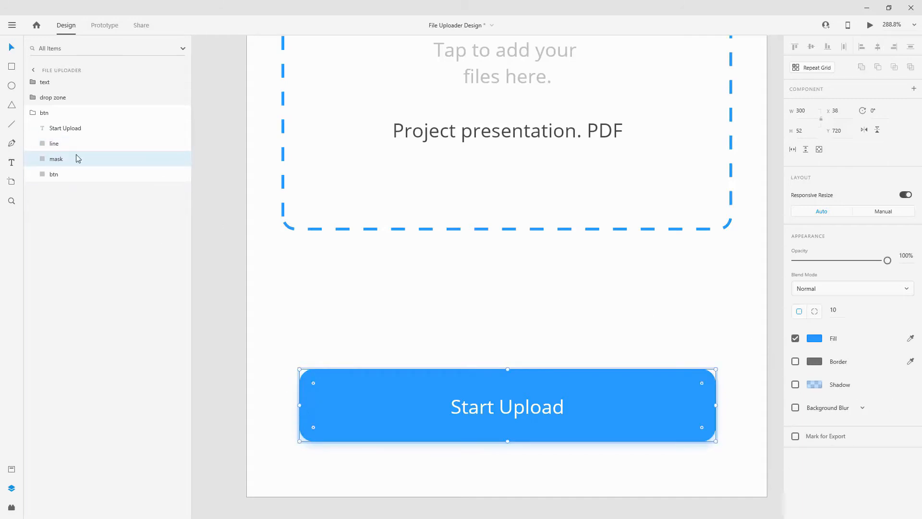
left_click(180, 174)
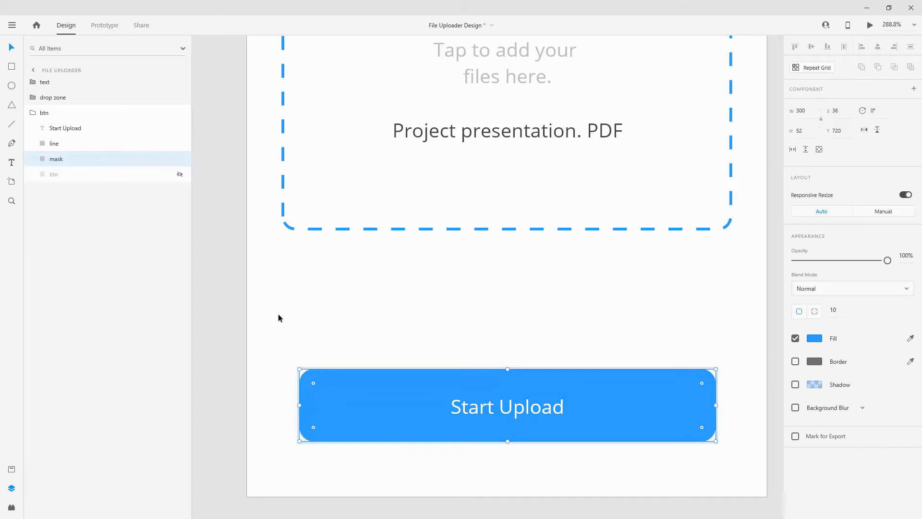
Step: Enlarge the mask rectangle beyond the button's edges on all sides, to about 314 wide starting at X 33, Y 718
left_click_drag(299, 405, 292, 405)
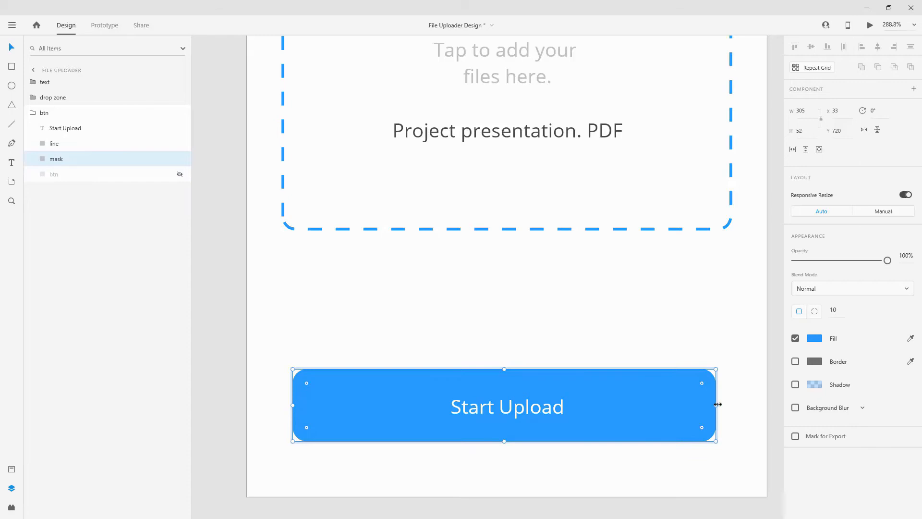
left_click_drag(717, 404, 728, 404)
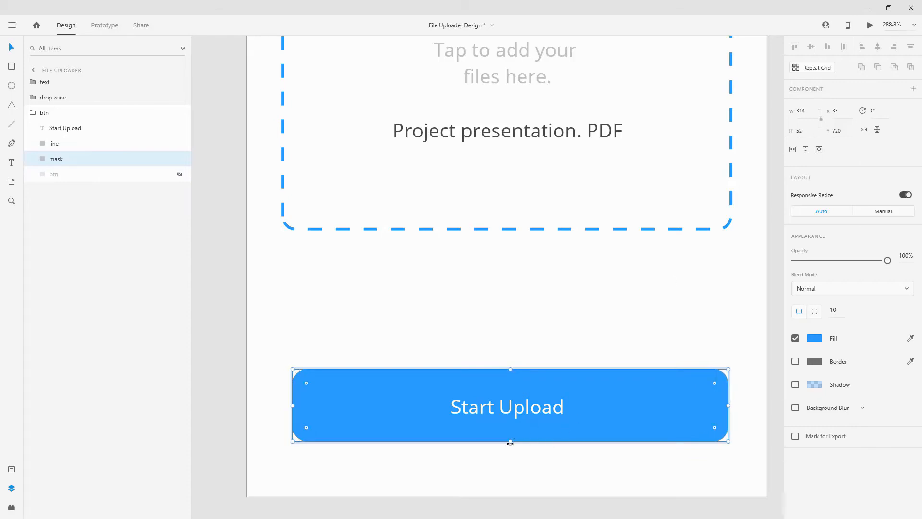
left_click_drag(511, 442, 510, 447)
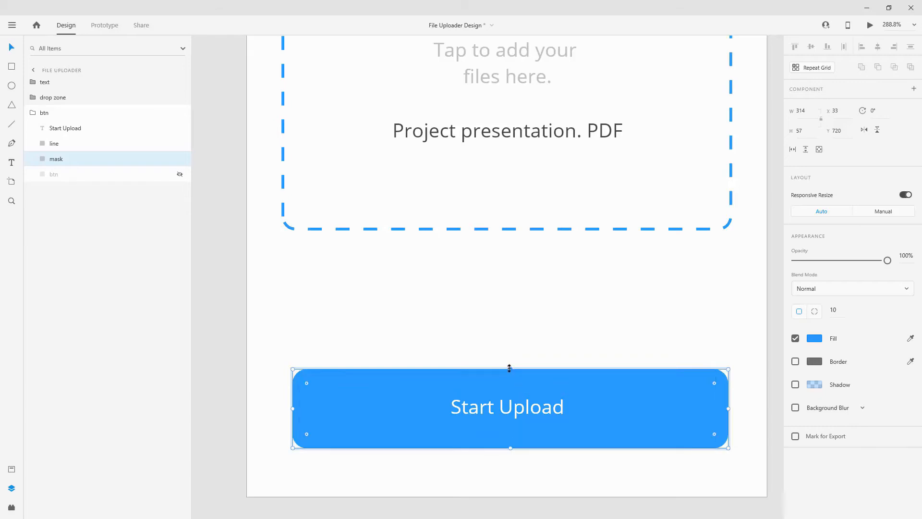
Step: Reduce the line rectangle's height to 2 and mask it with the mask rectangle, naming the resulting mask group "mask"
left_click(556, 381)
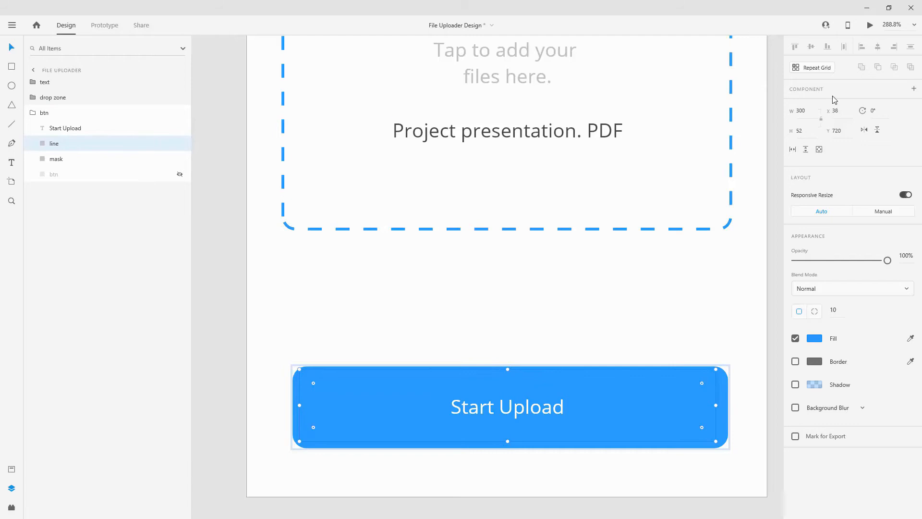
key("Return")
left_click(73, 162, "shift")
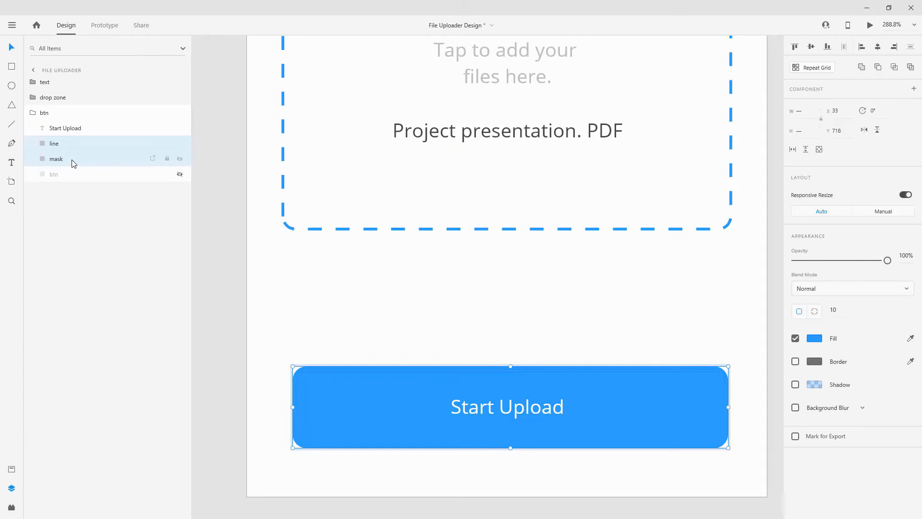
key("ctrl+shift+m")
double_click(60, 143)
type("mas")
key("Return")
Step: With the btn rectangle hidden, move the line inside the mask group down to Y 770
left_click(179, 158)
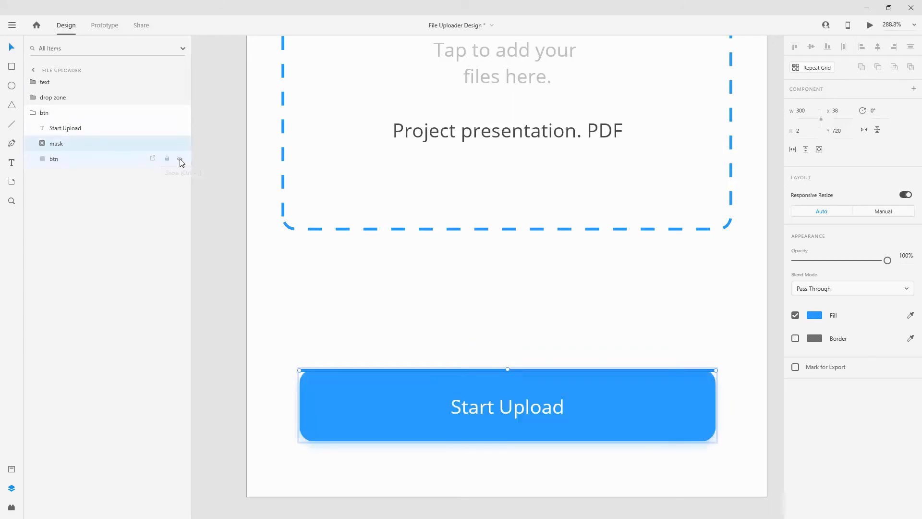
left_click(180, 159)
left_click(35, 143)
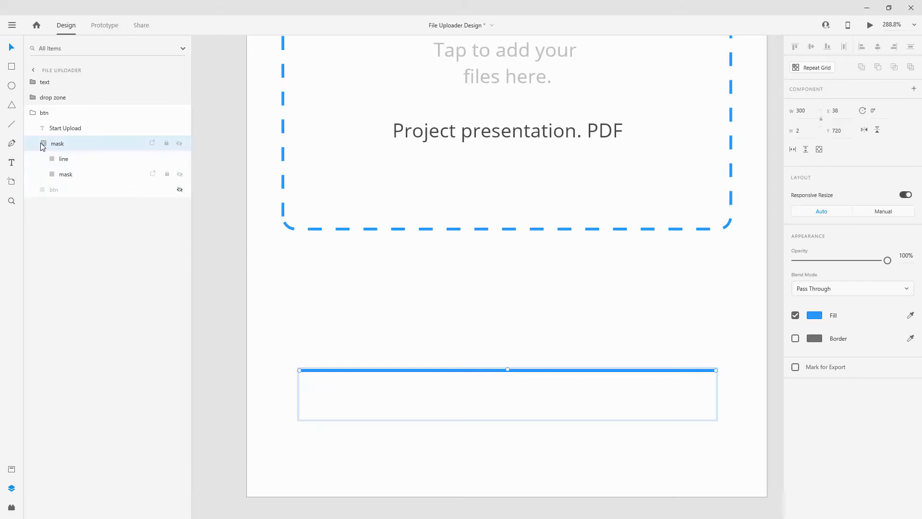
left_click(64, 159)
key("shift+Down")
key("shift+Down")
key("shift+Down")
key("shift+Down")
key("shift+Down")
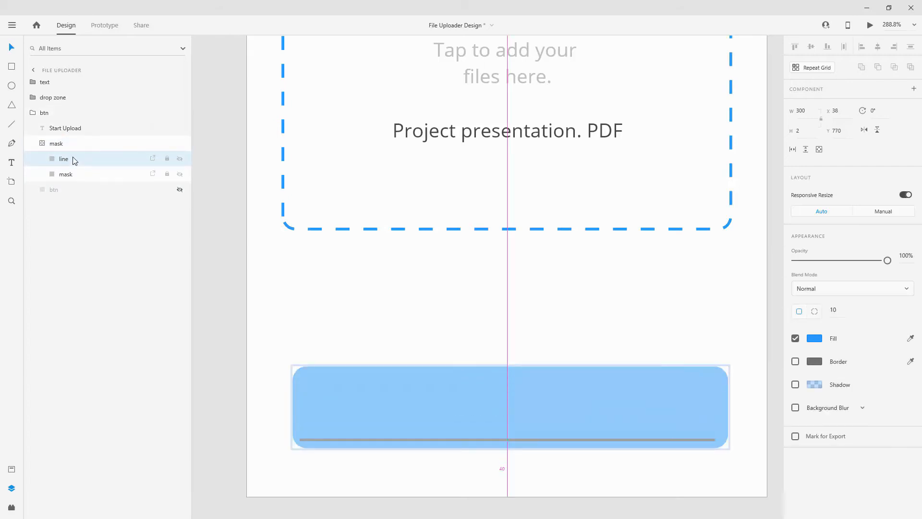
Step: Move the line below the mask rectangle to about Y 779 and show the btn rectangle again
left_click(42, 143)
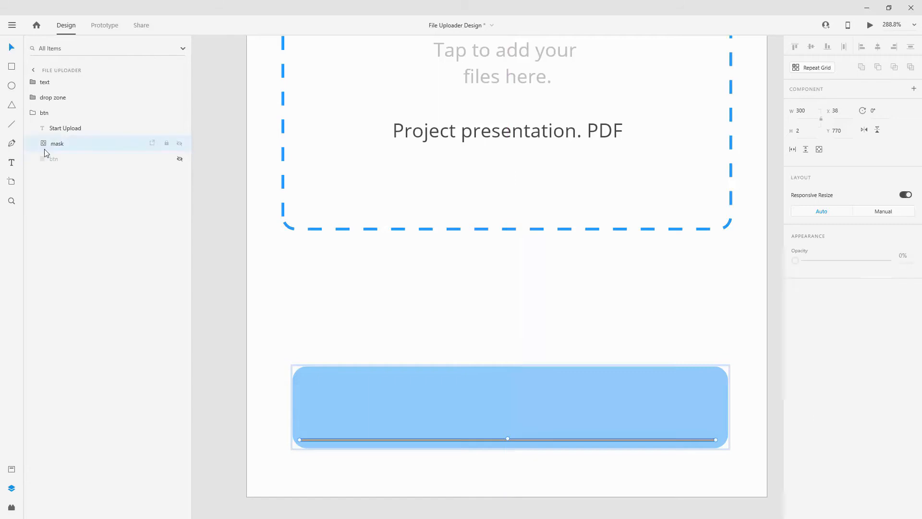
left_click(41, 143)
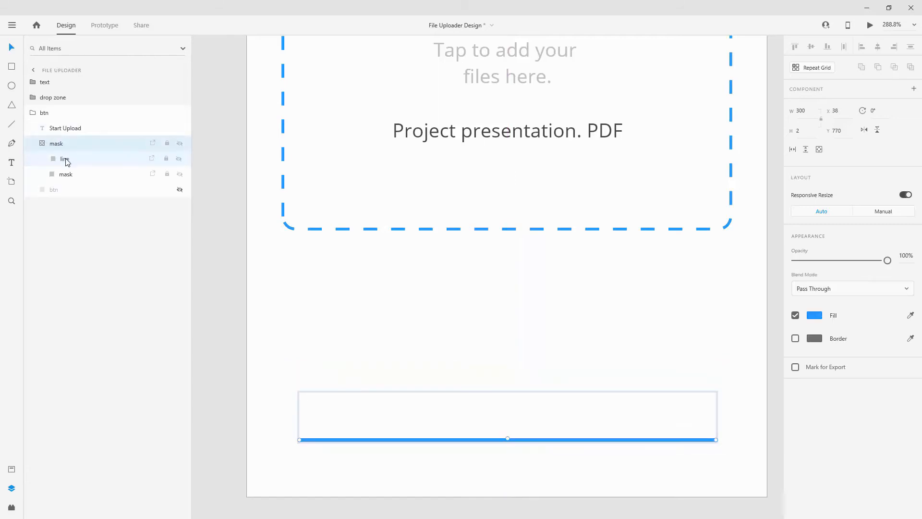
left_click(62, 159)
left_click(65, 160)
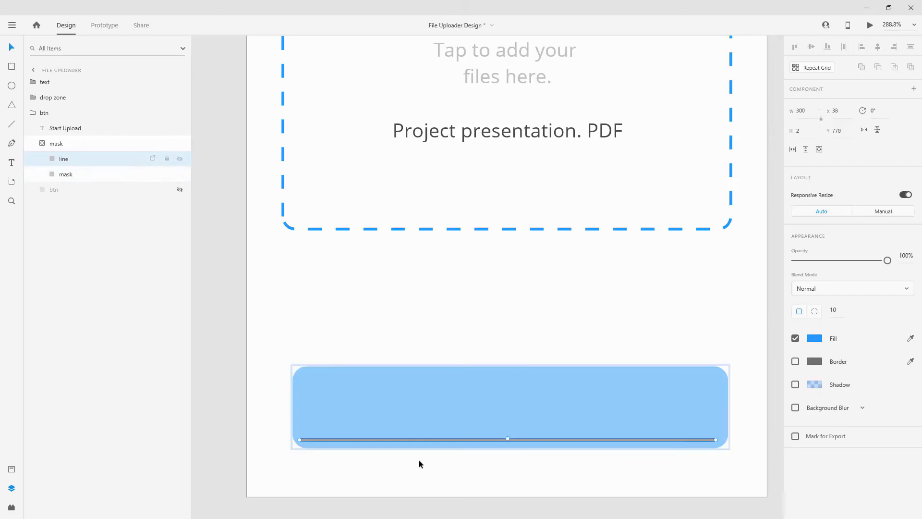
left_click_drag(425, 439, 427, 451)
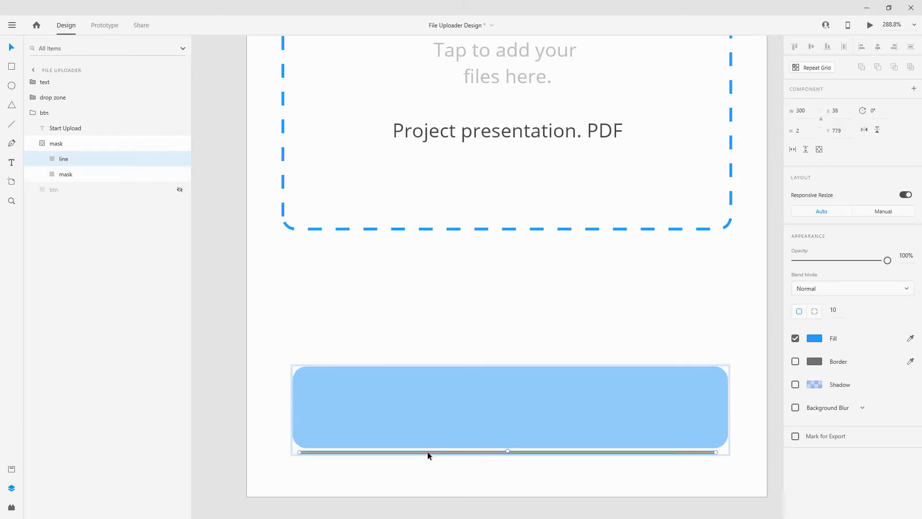
left_click(42, 143)
left_click(179, 159)
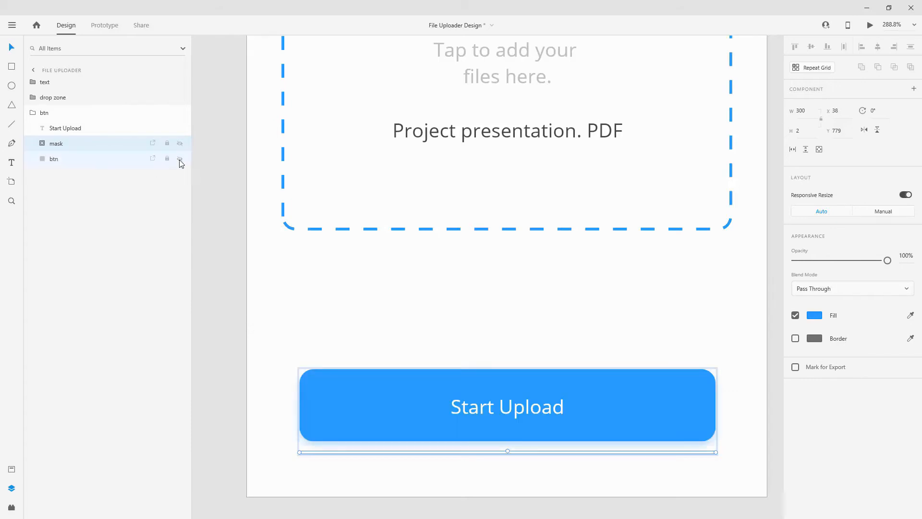
Step: Shrink the mask rectangle to about 53 high at Y 719 so its upper and lower edges fit the button
left_click(45, 142)
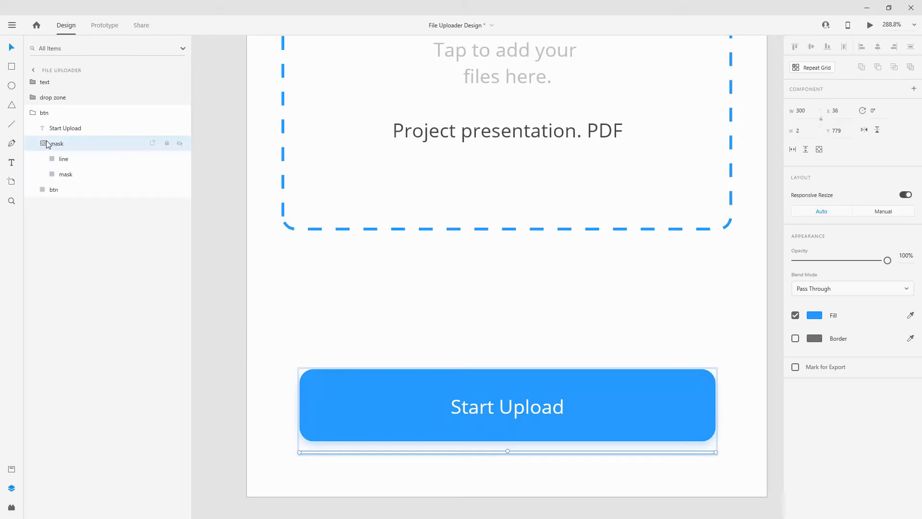
left_click(64, 174)
left_click_drag(511, 448, 511, 441)
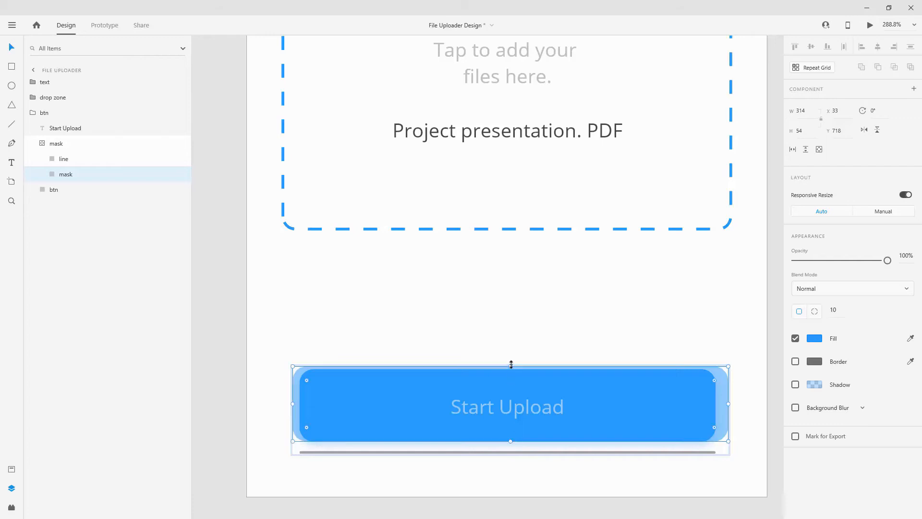
left_click_drag(512, 366, 513, 368)
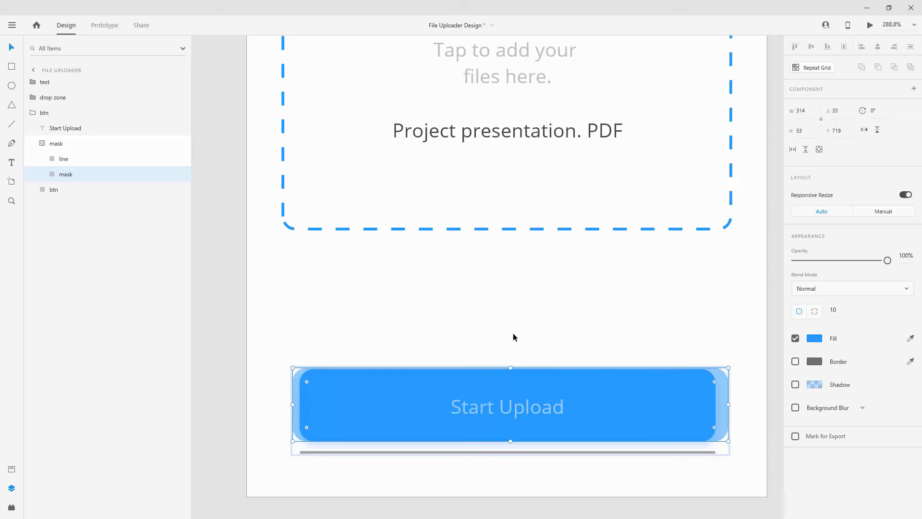
left_click(43, 143)
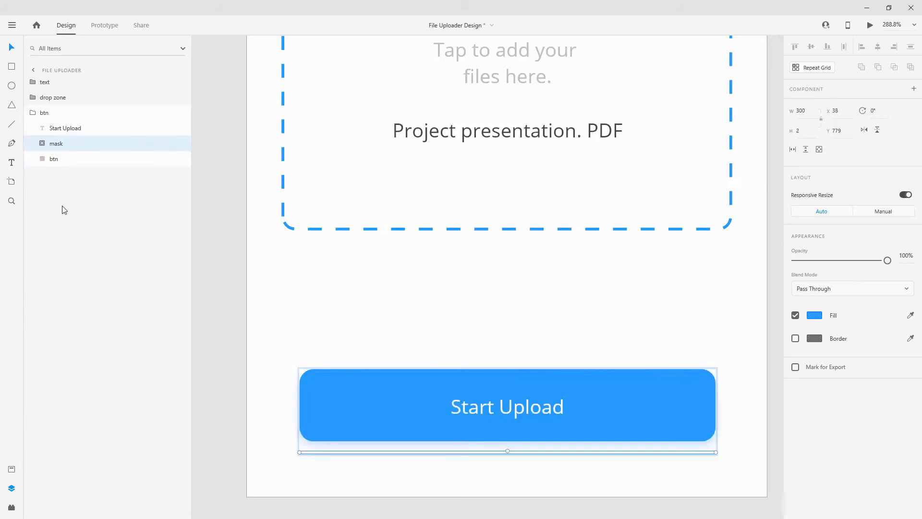
Step: Move the line inside the mask group up to Y 773, just beneath the mask's lower edge
left_click(42, 144)
left_click(63, 158)
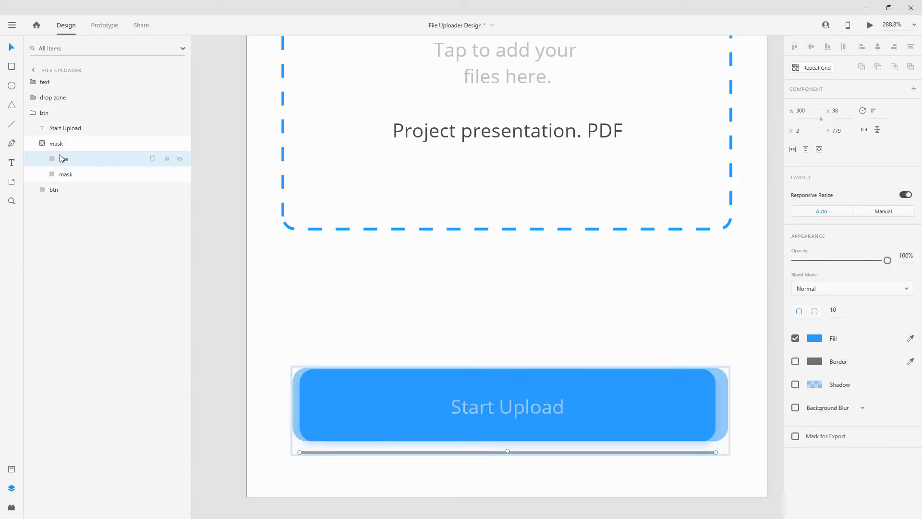
key("Up")
key("Up")
key("Up")
key("Up")
key("Up")
key("Up")
key("Up")
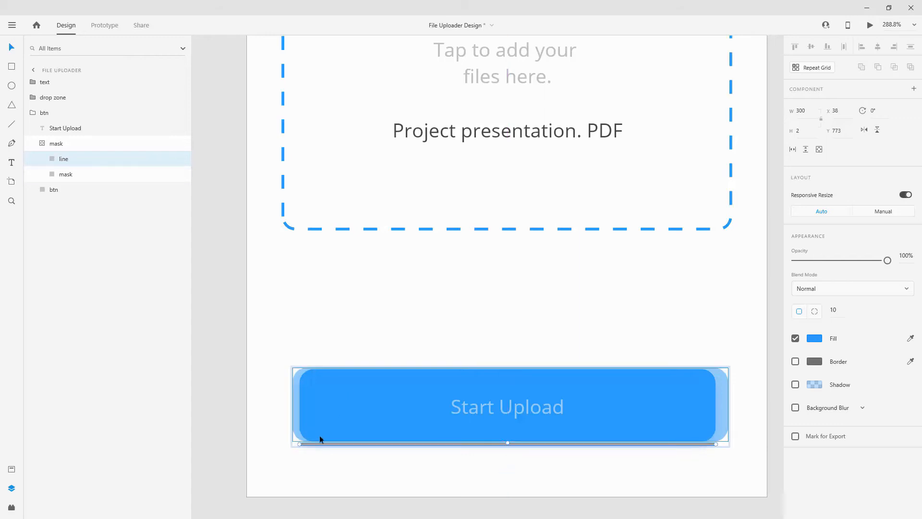
scroll(319, 435, "up", 5)
scroll(382, 478, "down", 5)
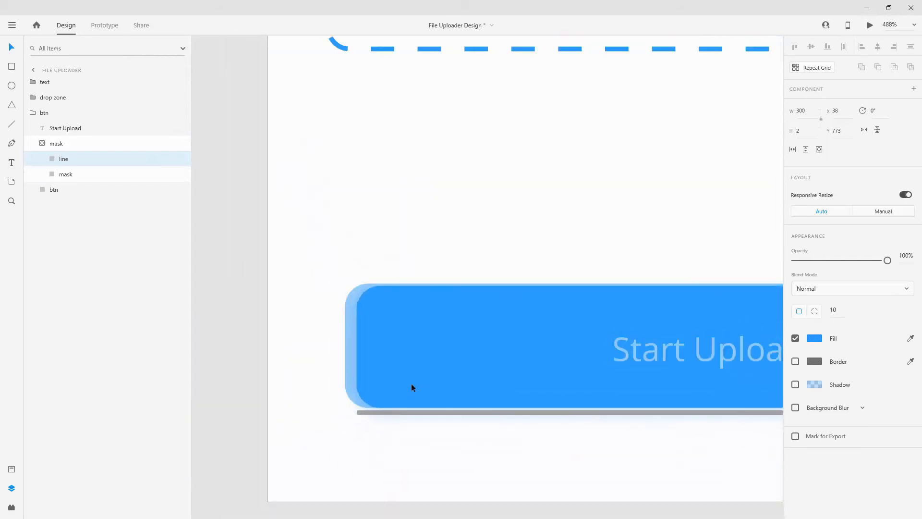
Step: Collapse the mask group and toggle the btn rectangle's visibility off and on to check how the masked line behaves
left_click(50, 144)
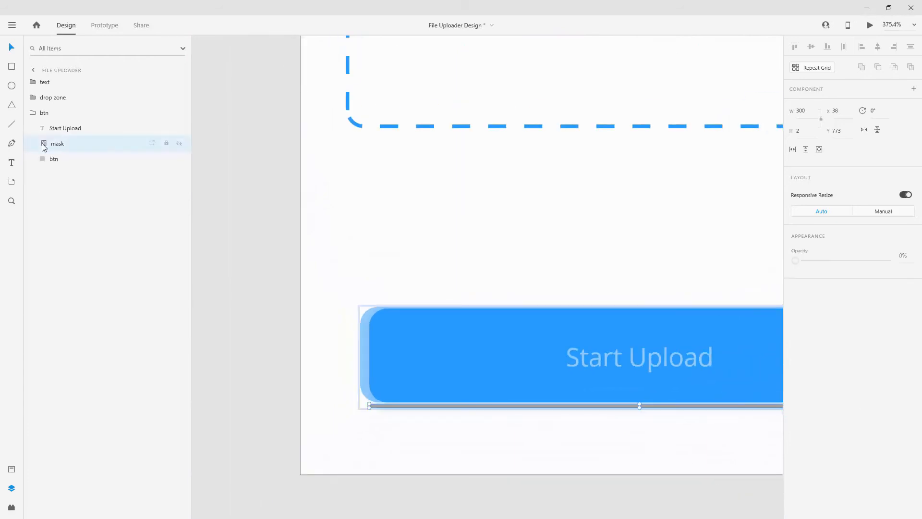
left_click(373, 238)
scroll(315, 233, "down", 3)
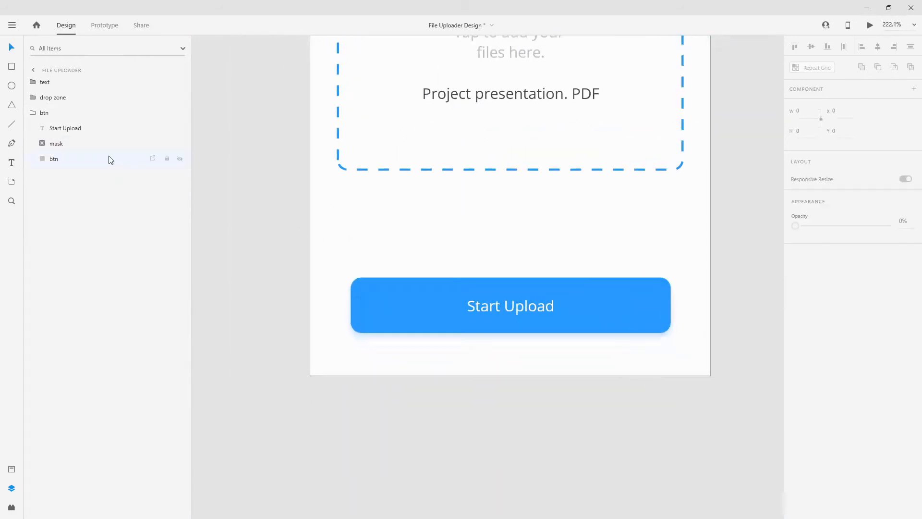
left_click(180, 158)
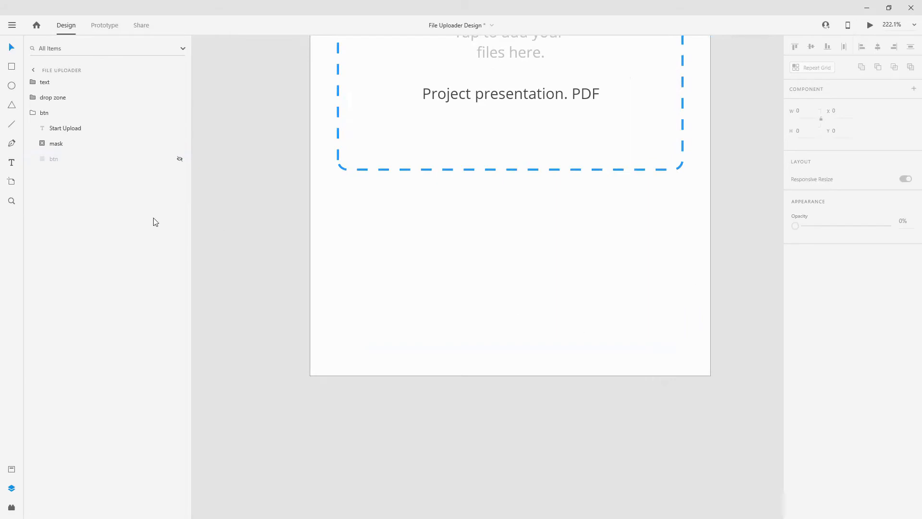
left_click(180, 159)
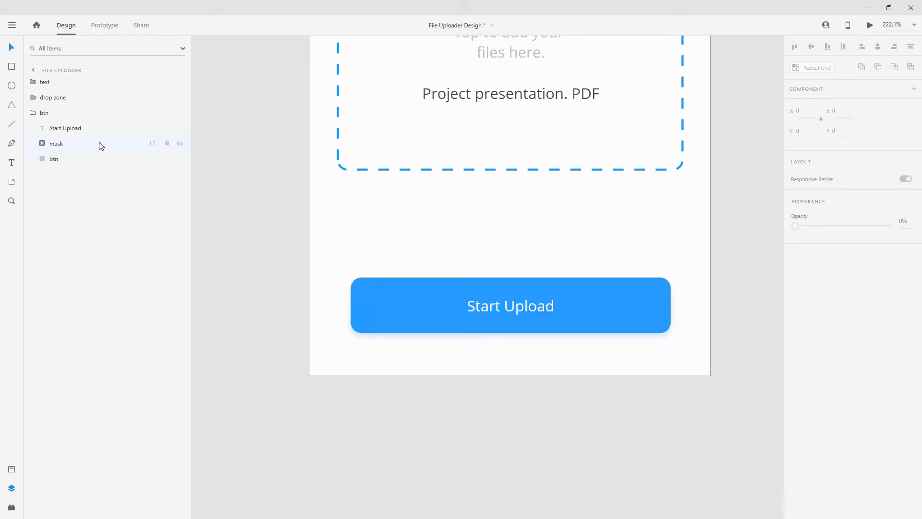
Step: Draw an open checkmark path about 42 × 27 over the Start Upload label with the Pen tool
left_click(11, 143)
scroll(506, 306, "up", 4)
scroll(505, 306, "up", 4)
left_click(392, 242)
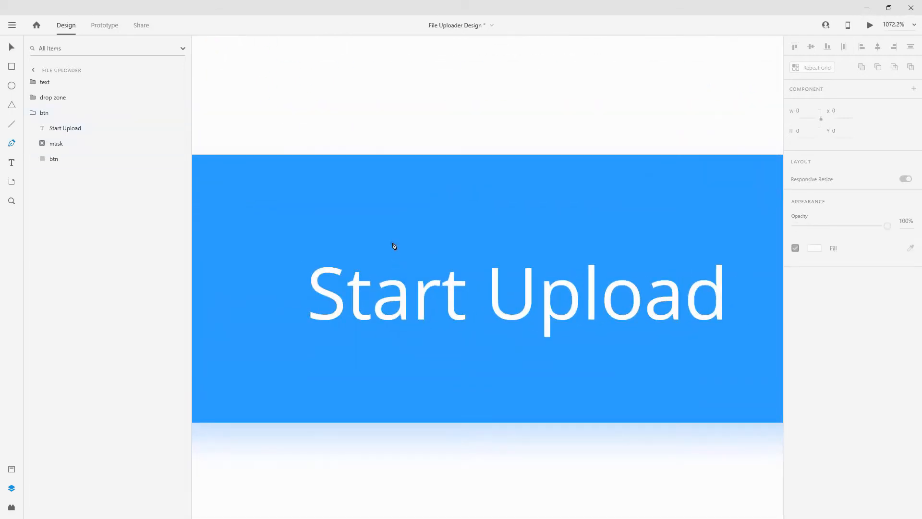
left_click(463, 312)
left_click(467, 317)
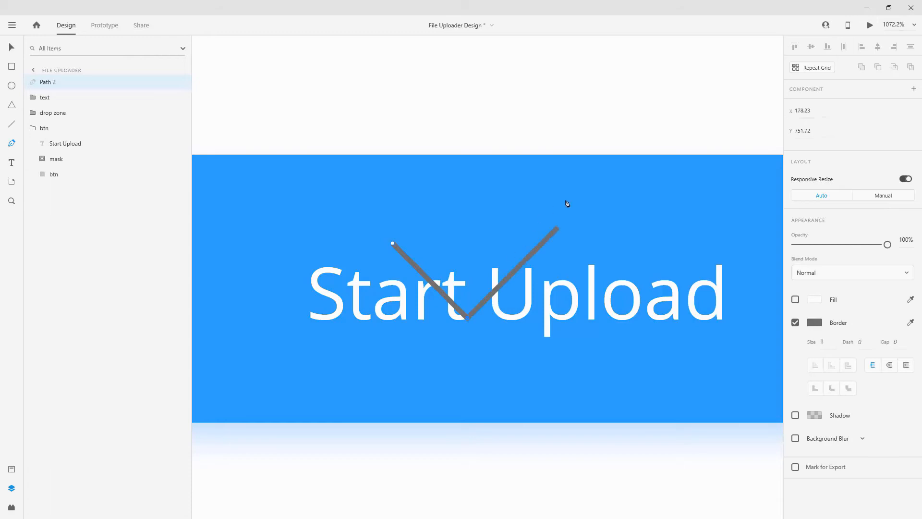
left_click(607, 180)
key("Escape")
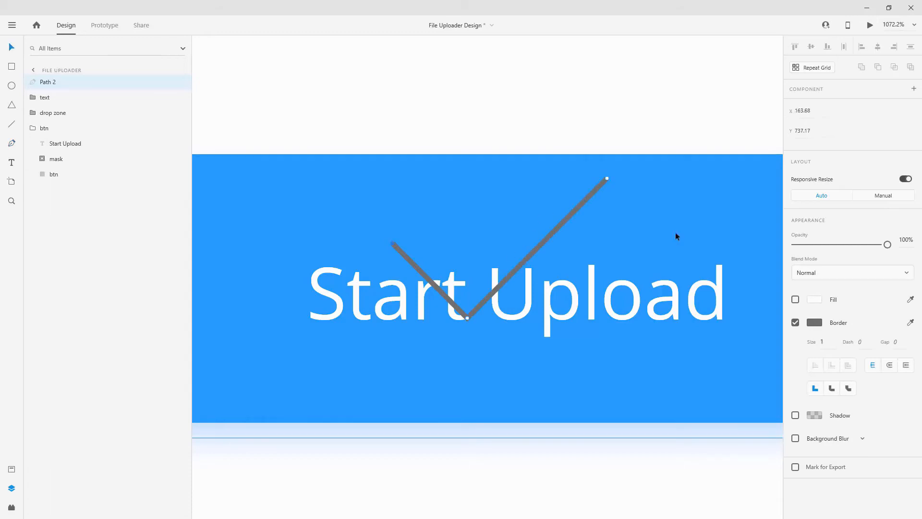
Step: Give the checkmark path round caps and a border size of 3
left_click(890, 366)
left_click(826, 342)
key("Return")
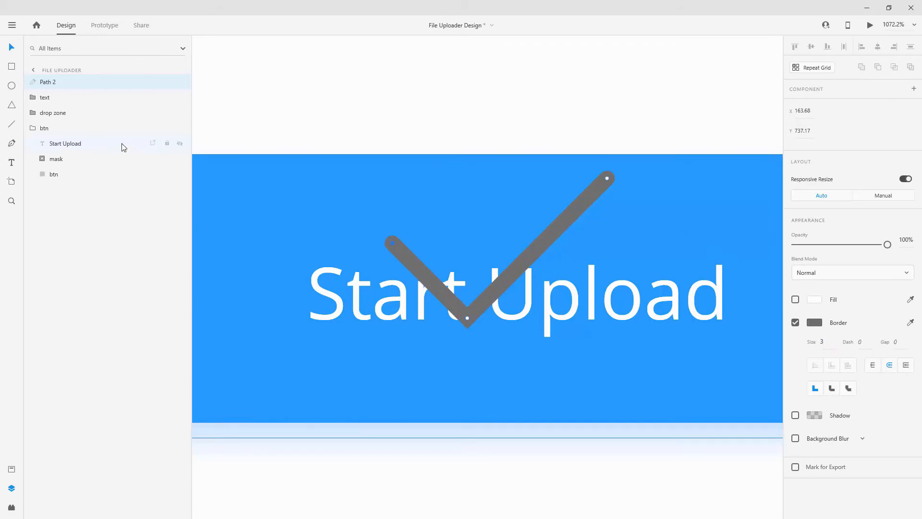
Step: Rename the path layer as checkmark
double_click(56, 85)
type("c")
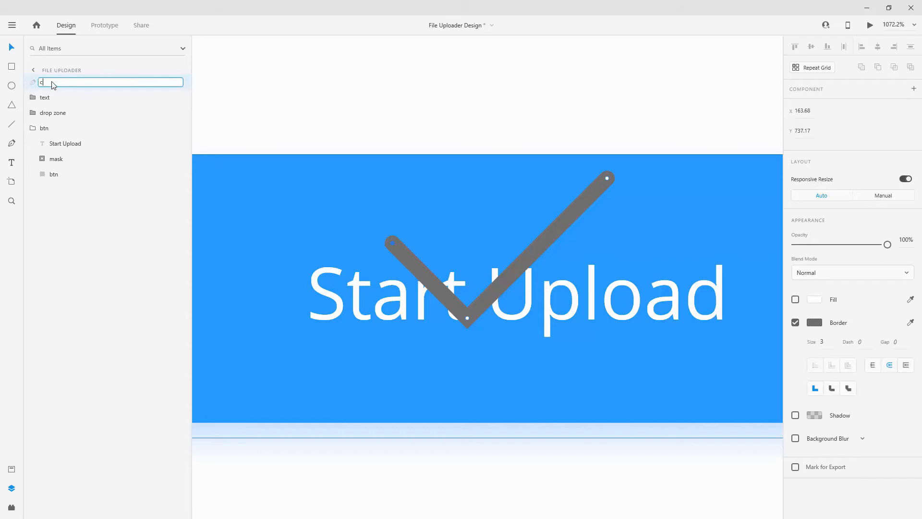
type("heckmark")
key("Return")
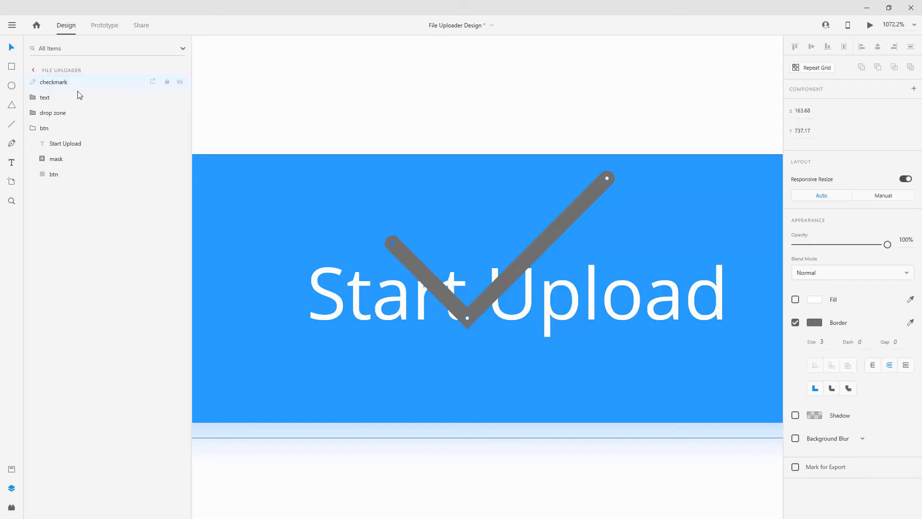
Step: Sample the artboard's white for the checkmark's border and move its layer into the btn group beneath the Start Upload text
left_click(910, 322)
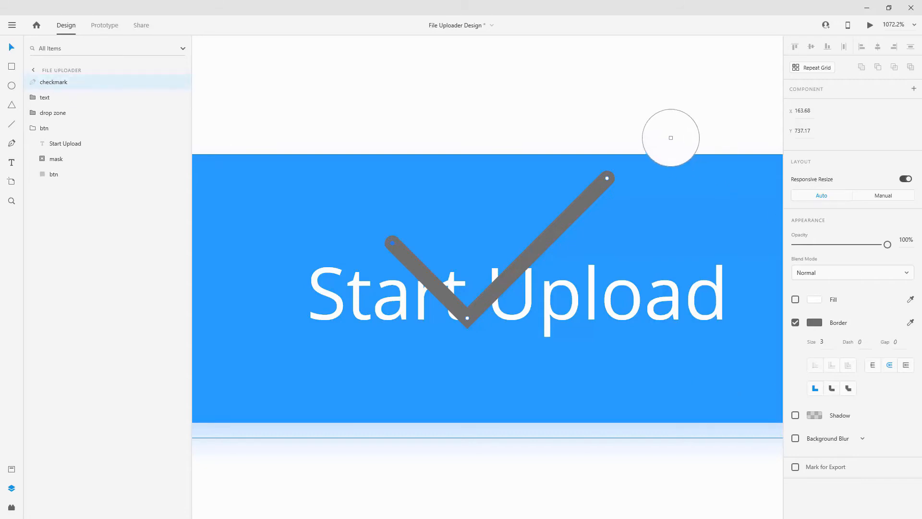
left_click(671, 140)
left_click_drag(65, 83, 78, 146)
Step: Center the checkmark on the btn rectangle
left_click(61, 174, "ctrl")
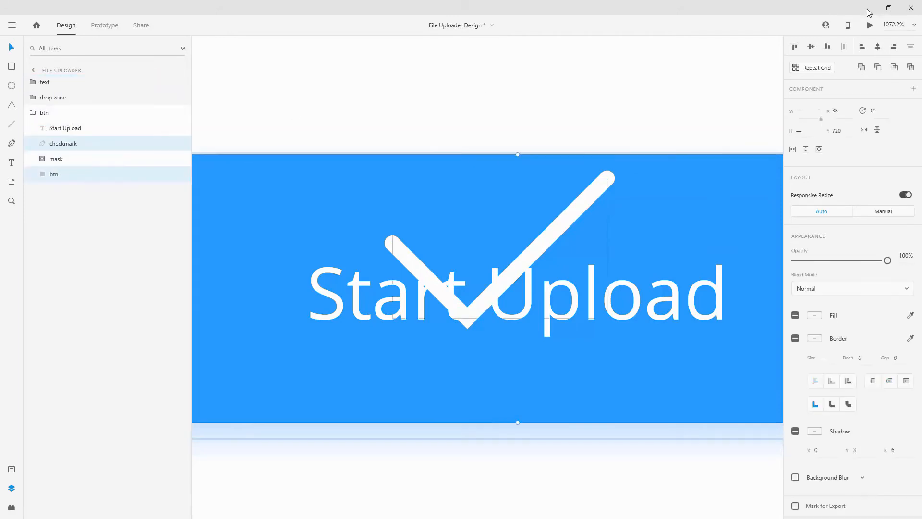
left_click(812, 48)
left_click(812, 47)
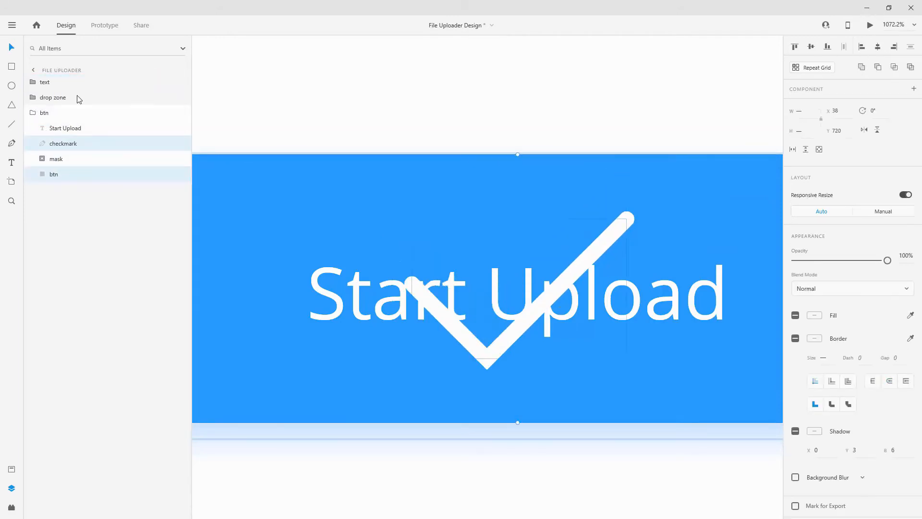
Step: Scale the checkmark down proportionally to about 25 × 16 and center it on the btn rectangle again
left_click(60, 144)
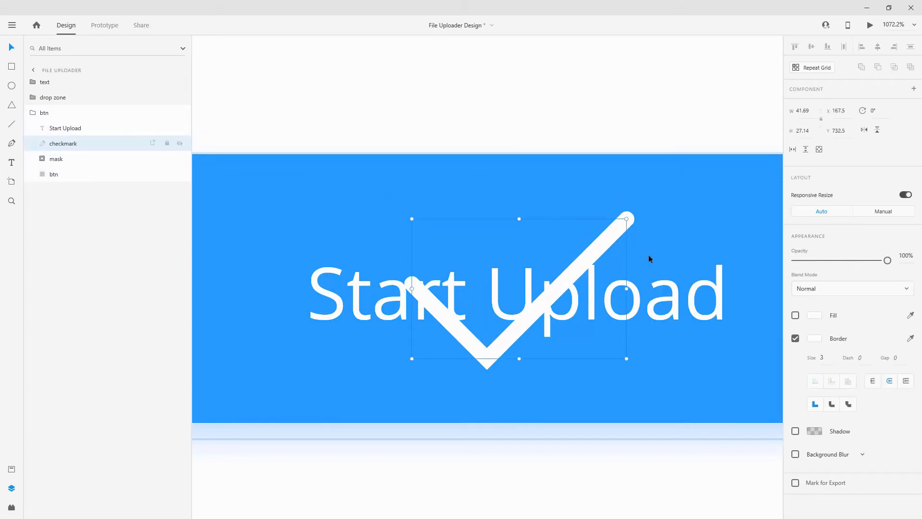
left_click_drag(627, 219, 584, 241)
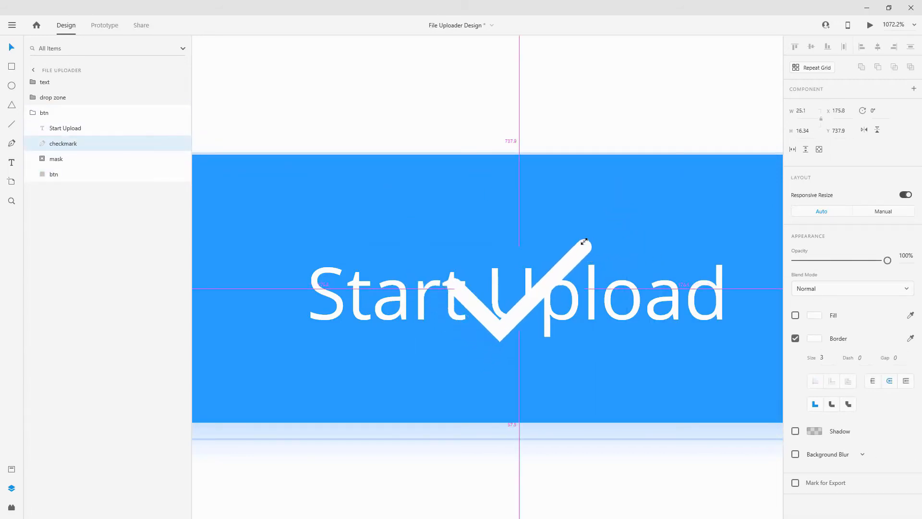
left_click(54, 174, "ctrl")
left_click(877, 47)
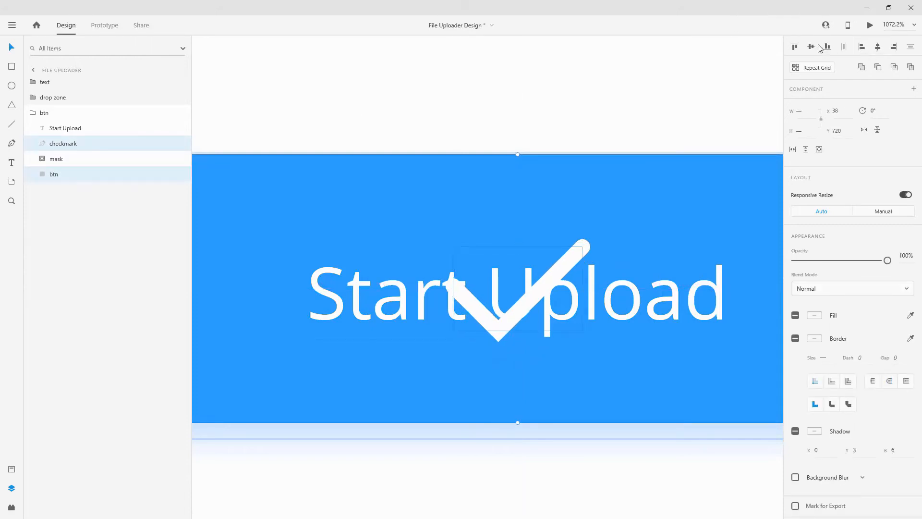
left_click(810, 47)
Step: Set the checkmark's opacity to 0% and collapse the btn group
left_click(64, 147)
key("0")
key("0")
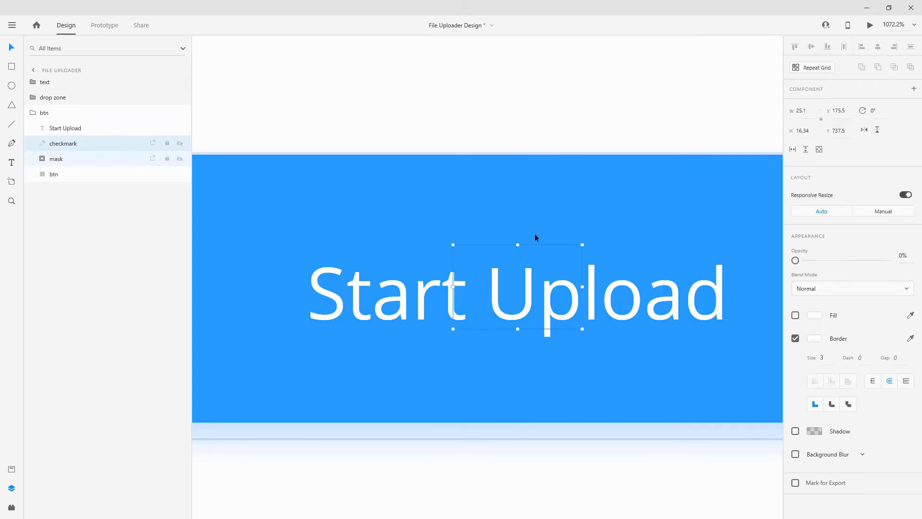
left_click(44, 114)
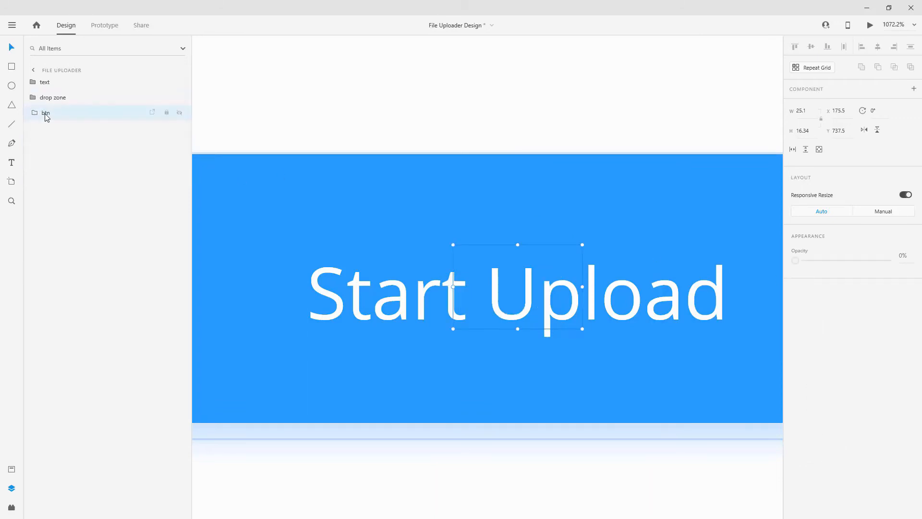
Step: Duplicate the whole File Uploader artboard
scroll(385, 117, "down", 3)
scroll(480, 174, "down", 3)
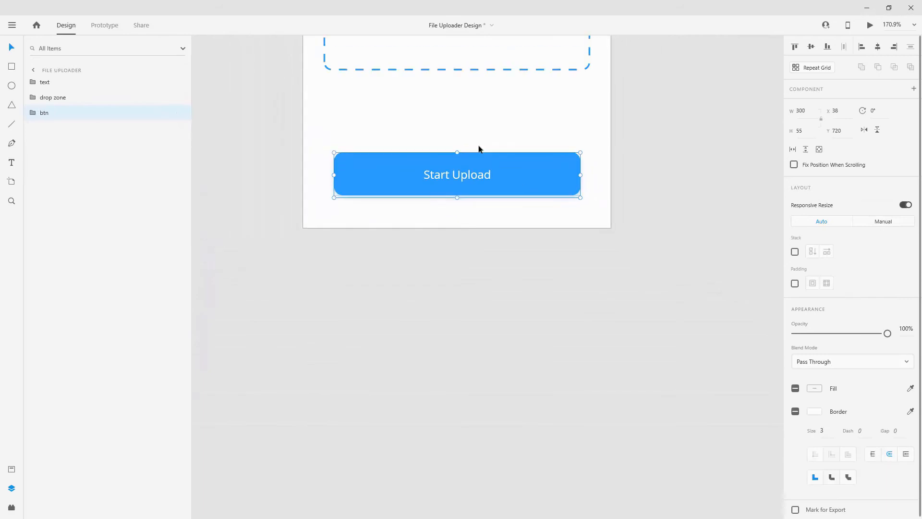
left_click(469, 118)
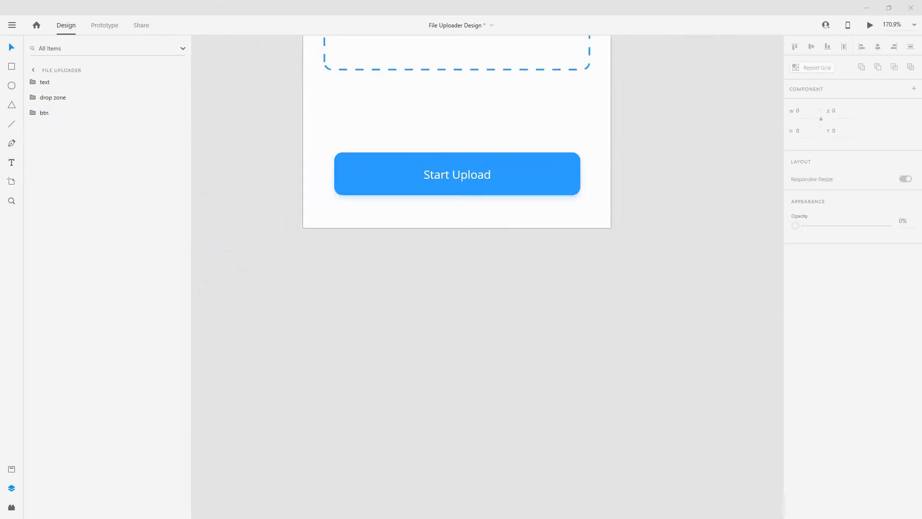
left_click(144, 113)
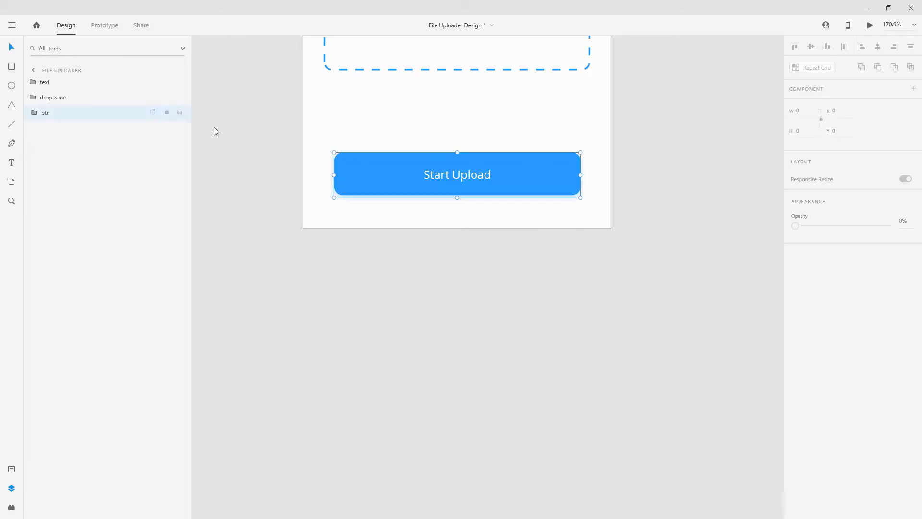
scroll(439, 166, "down", 4)
scroll(431, 181, "down", 2)
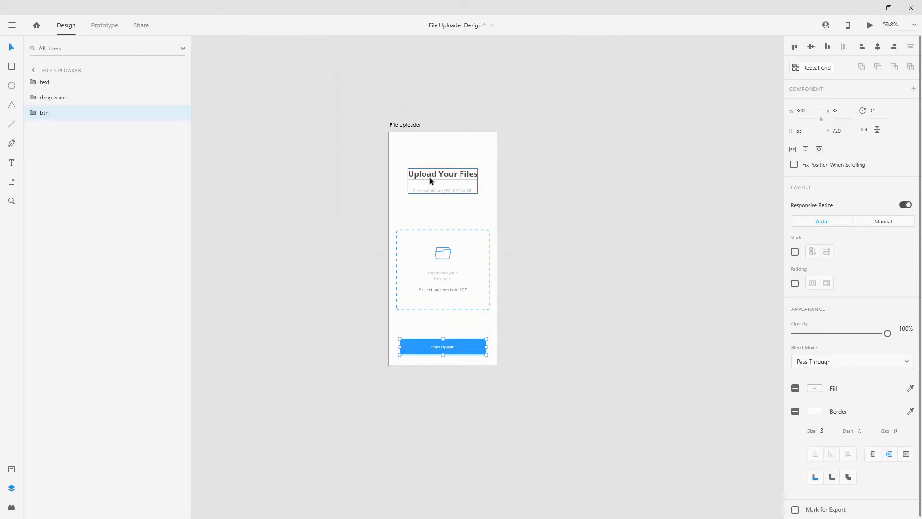
left_click(409, 125)
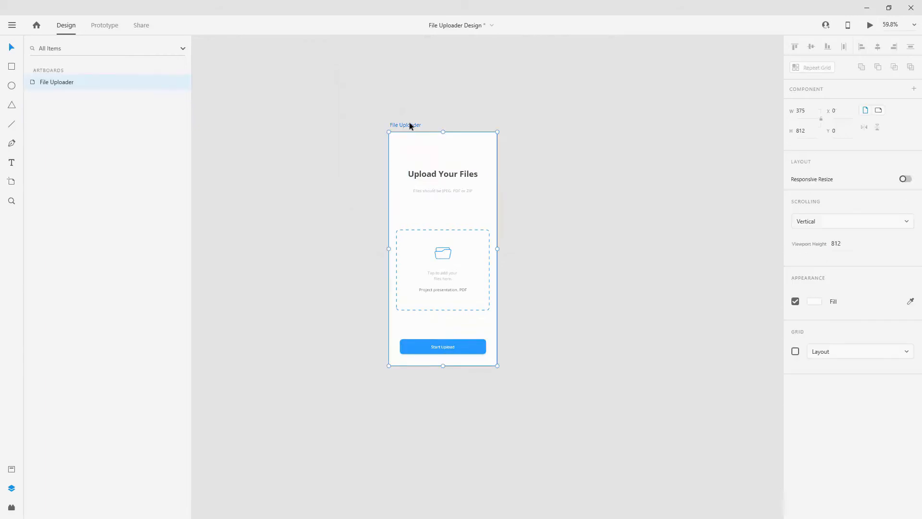
key("ctrl+d")
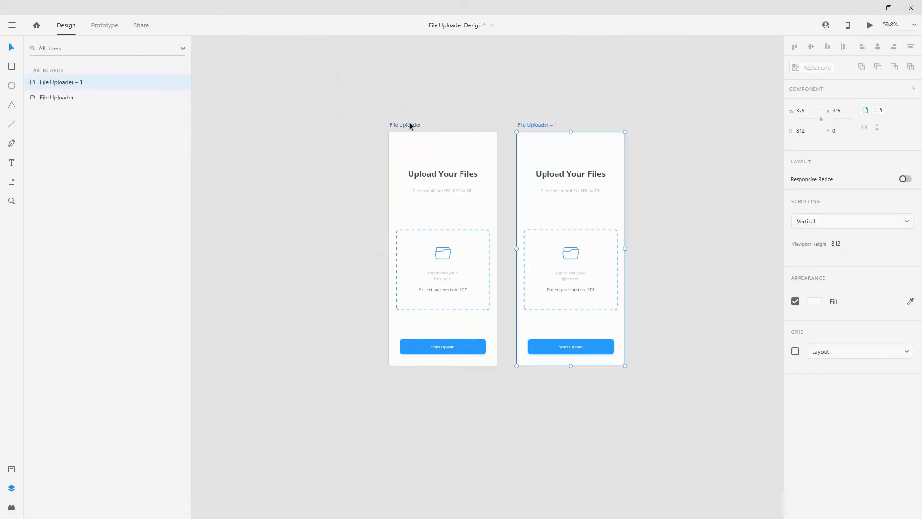
Step: Rename the duplicated artboard as File Uploaded
double_click(546, 127)
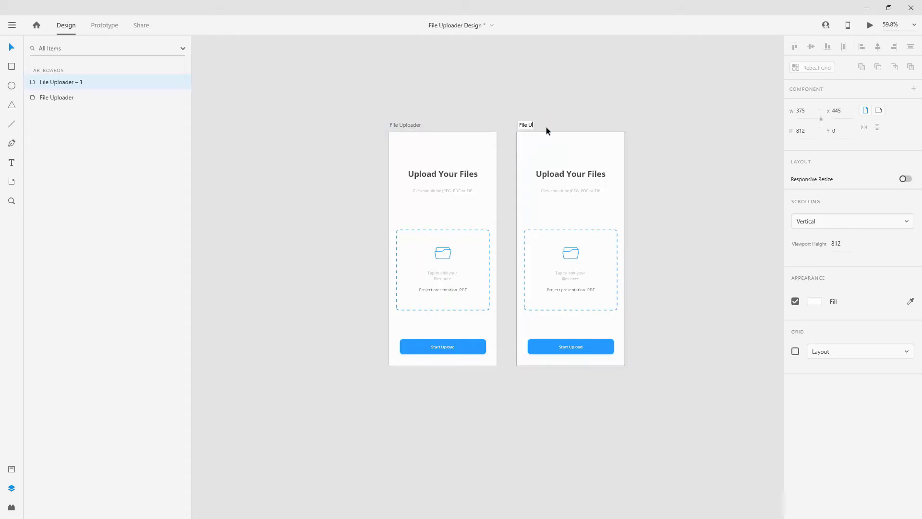
type("File Uploaded")
key("Return")
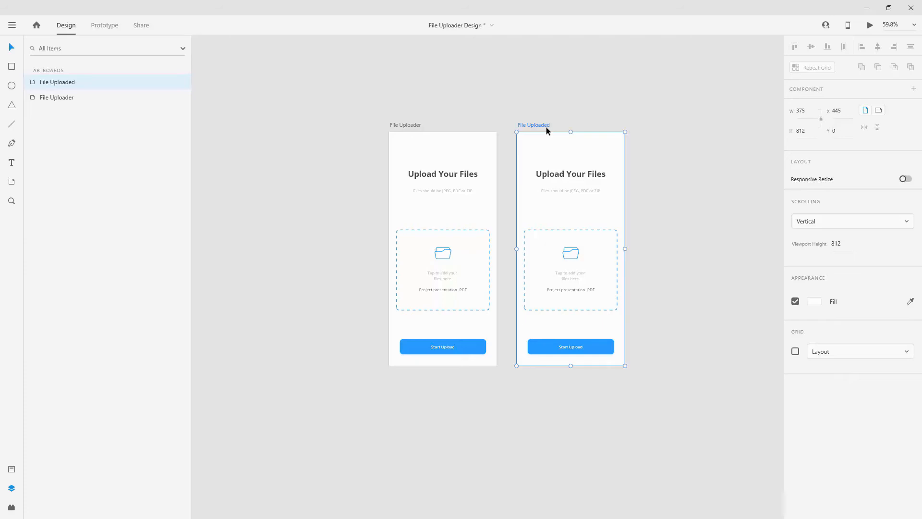
Step: Move the File Uploaded artboard away from the original to X 1565, keeping Y at 0
left_click_drag(546, 126, 704, 124)
scroll(650, 93, "right", 5)
left_click_drag(491, 130, 651, 131)
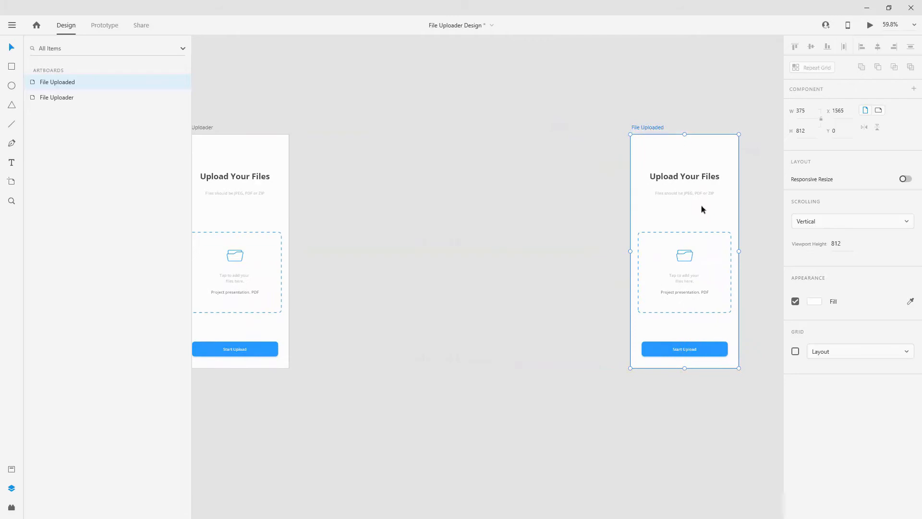
Step: Place the pdf_icon component on the File Uploaded artboard at about X 25, Y 243, above the drop zone's corner
scroll(741, 254, "up", 3)
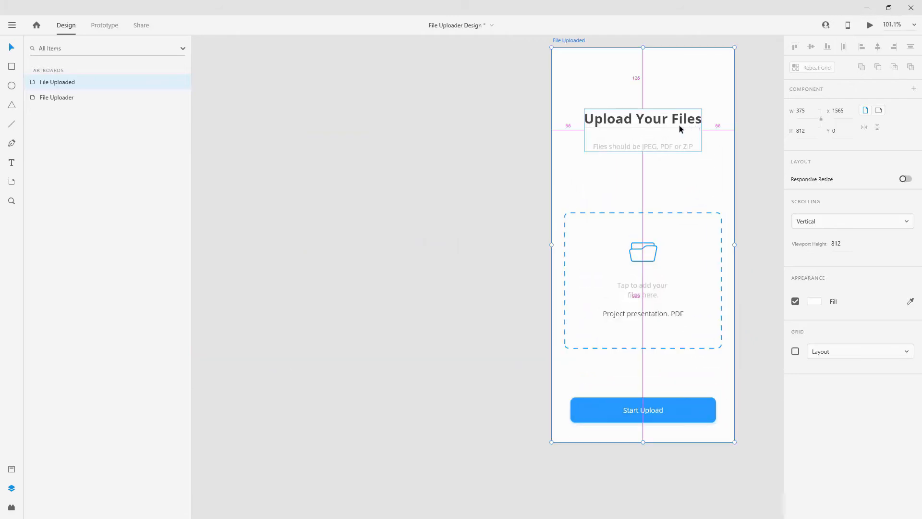
scroll(679, 125, "up", 3)
scroll(585, 207, "up", 2)
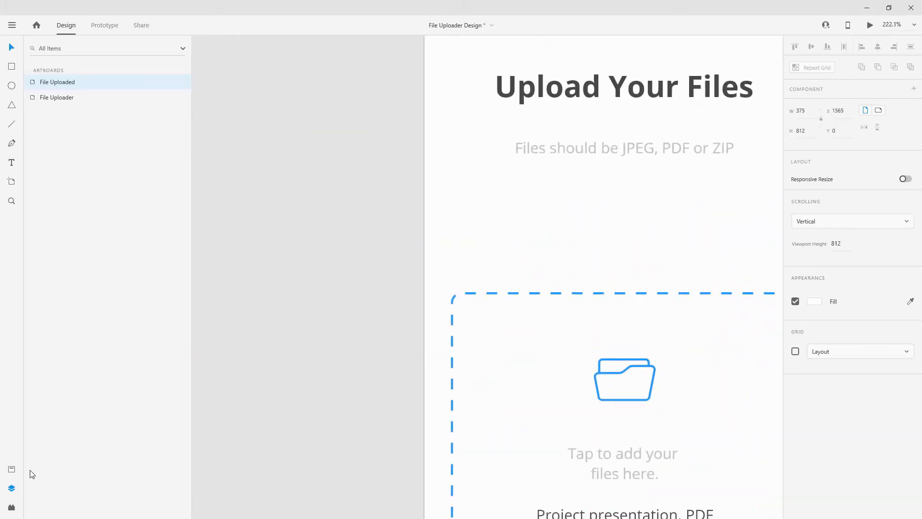
left_click(11, 468)
left_click_drag(70, 255, 484, 201)
left_click_drag(485, 200, 485, 201)
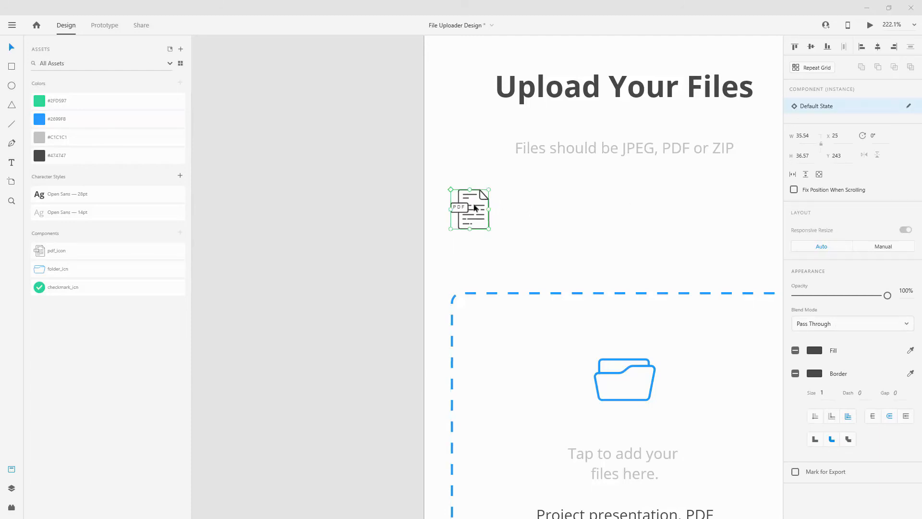
Step: Try moving the PDF icon up to about Y 213 and undo the move
left_click_drag(483, 194, 486, 163)
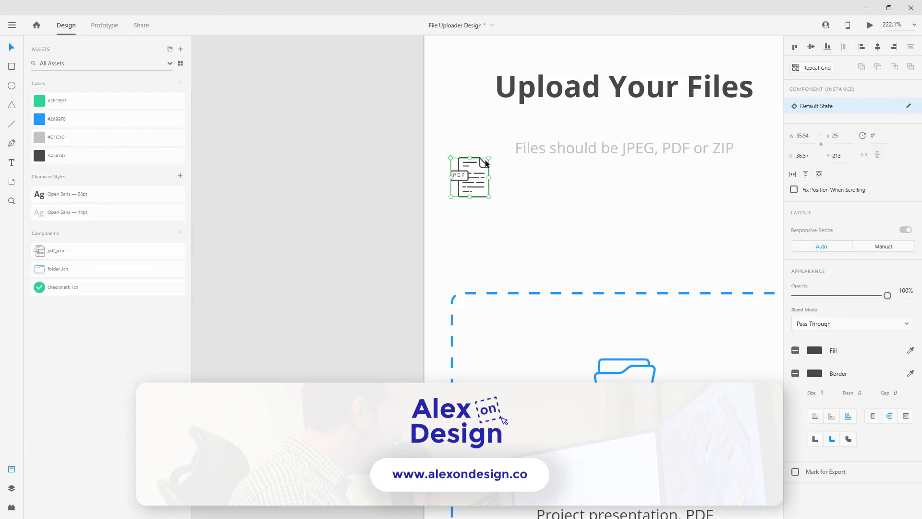
key("ctrl+z")
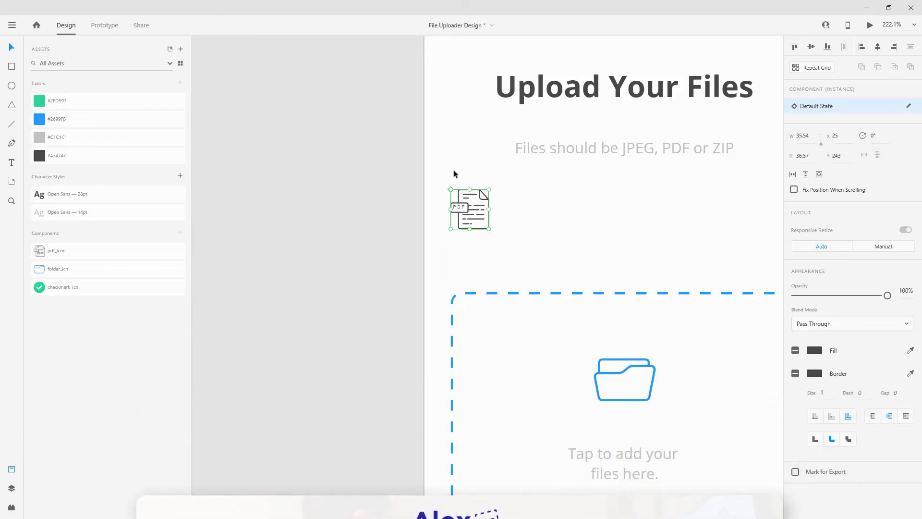
key("alt")
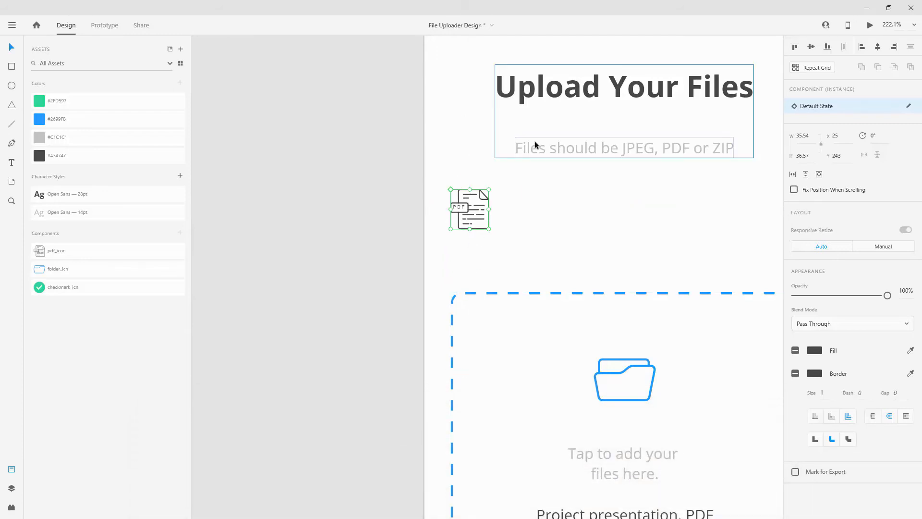
Step: Duplicate the "Files should be JPEG, PDF or ZIP" line outside the text group and place the copy beside the PDF icon at Y 252
double_click(572, 149)
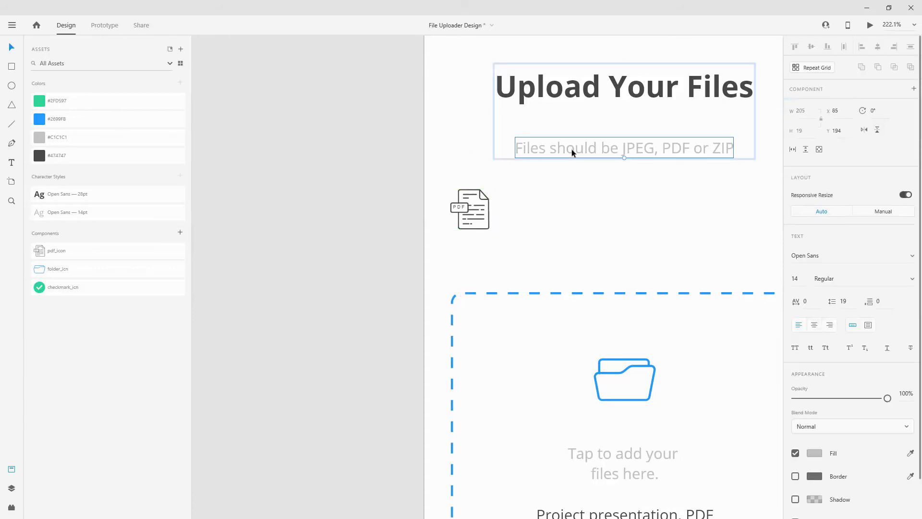
left_click(11, 488)
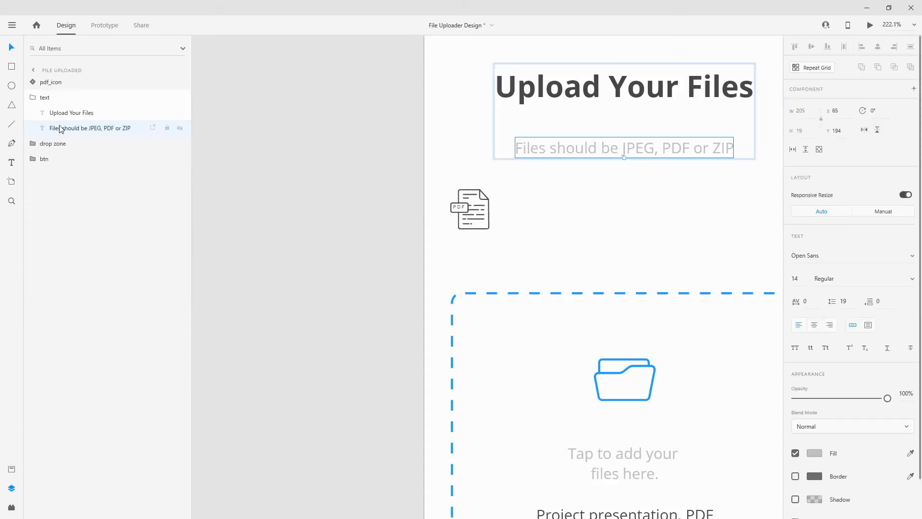
left_click_drag(60, 128, 72, 94)
left_click(34, 113)
left_click(67, 96)
left_click_drag(575, 147, 570, 206)
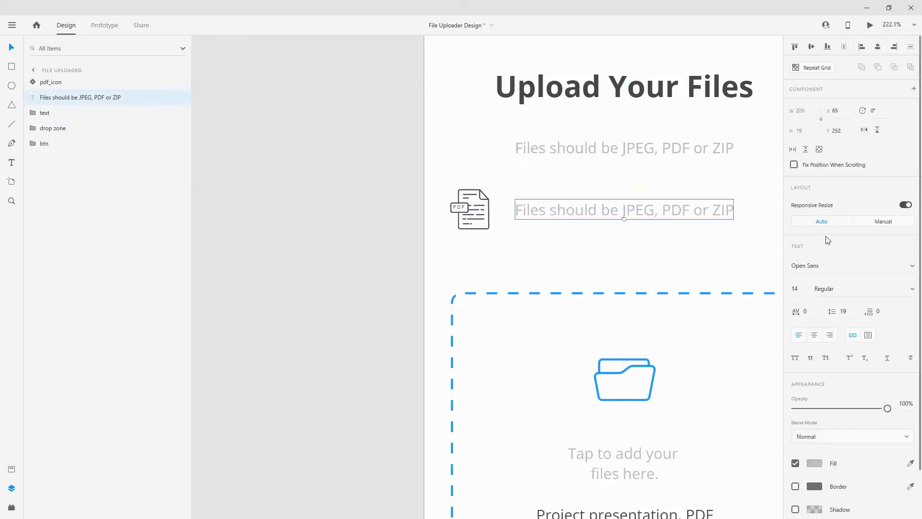
Step: Shift the duplicated text line horizontally to X 81, leaving a gap after the PDF icon
left_click_drag(641, 217, 616, 217)
key("shift+Right")
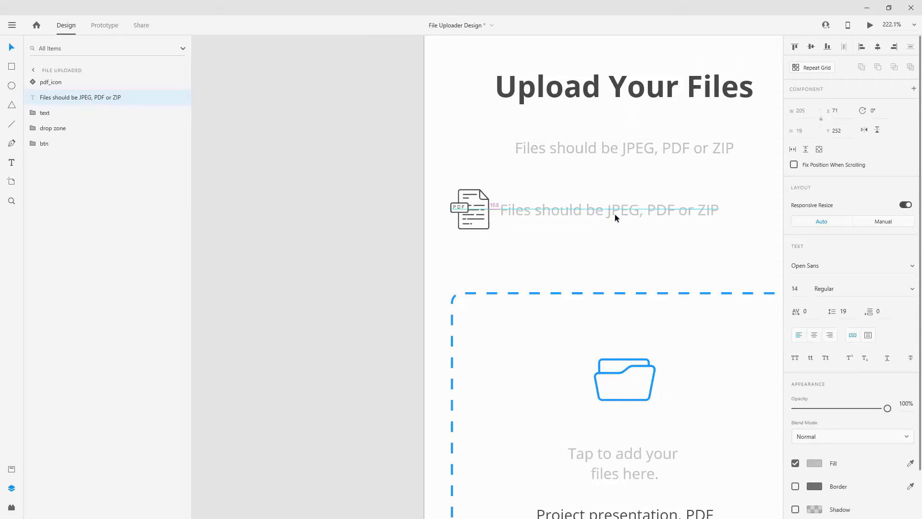
key("shift+Right")
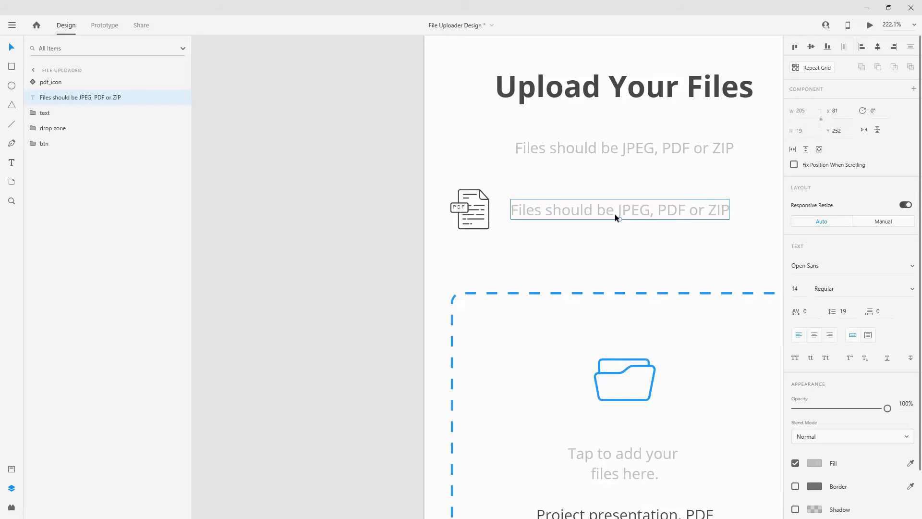
Step: Replace the duplicated line's text with "Project Presentation. PDF"
double_click(615, 209)
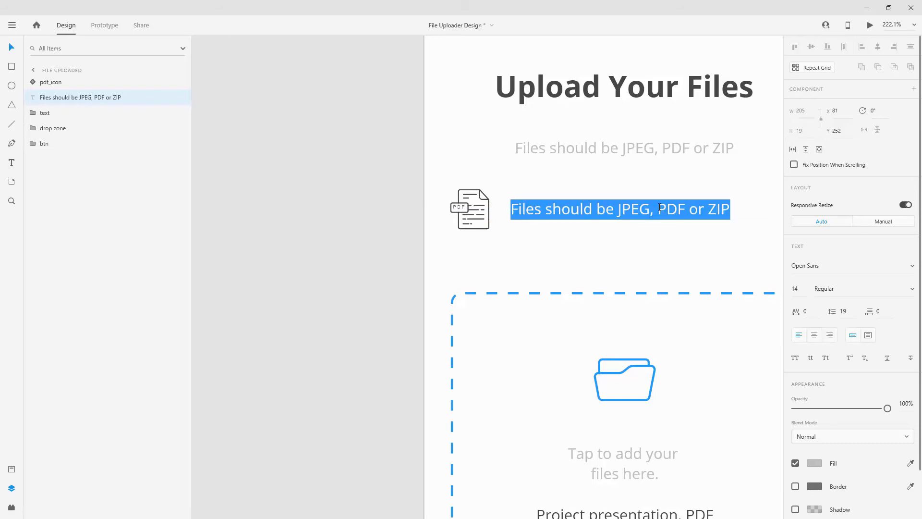
type("Project")
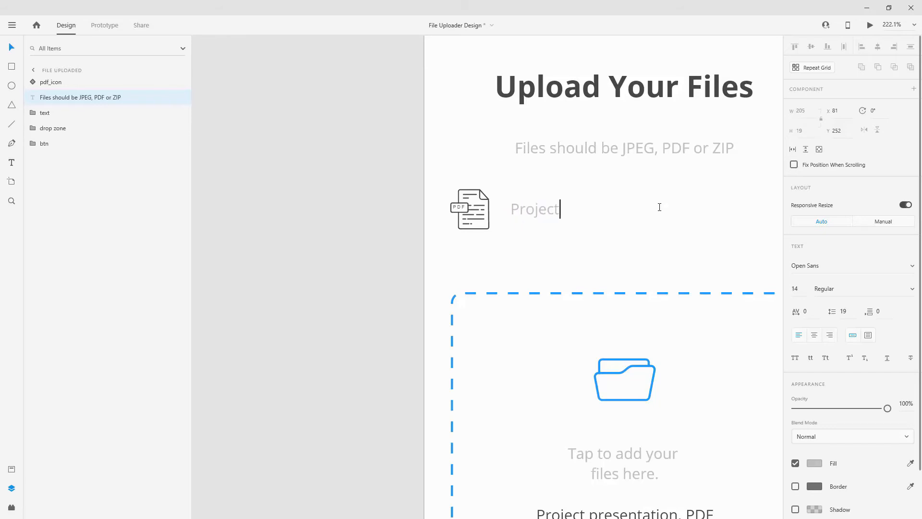
type(" Presentation.")
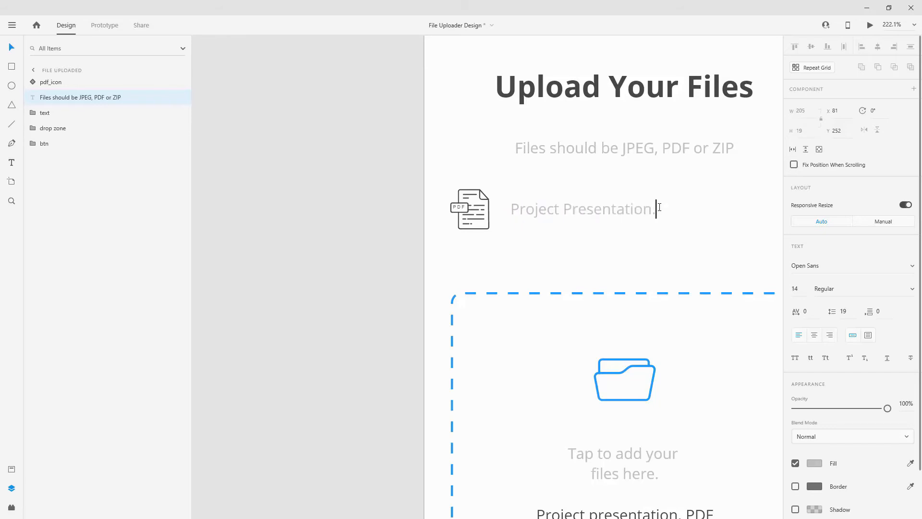
type(" PDF")
key("Escape")
Step: Place the checkmark_icn component at X 320, Y 246, in line with the file name and the drop zone's far edge
scroll(535, 243, "down", 3)
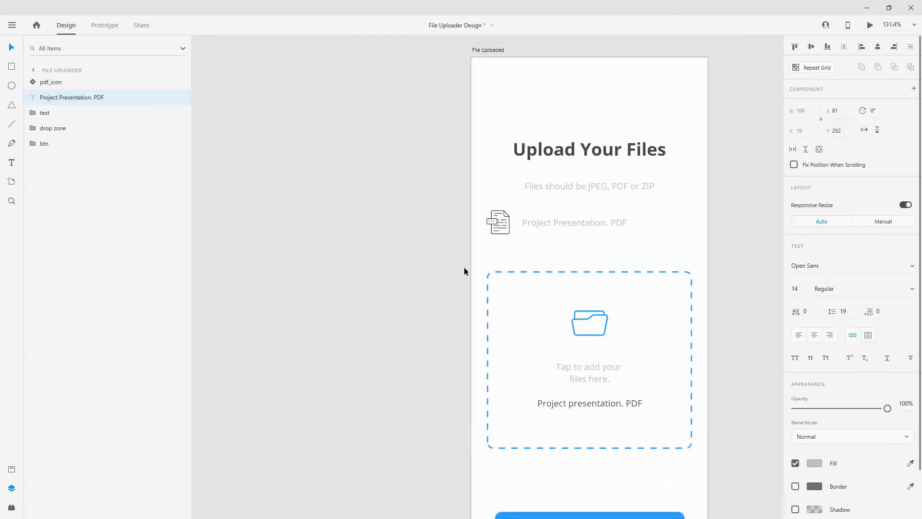
left_click(11, 469)
left_click_drag(70, 288, 706, 210)
scroll(707, 212, "up", 5)
left_click_drag(615, 217, 649, 226)
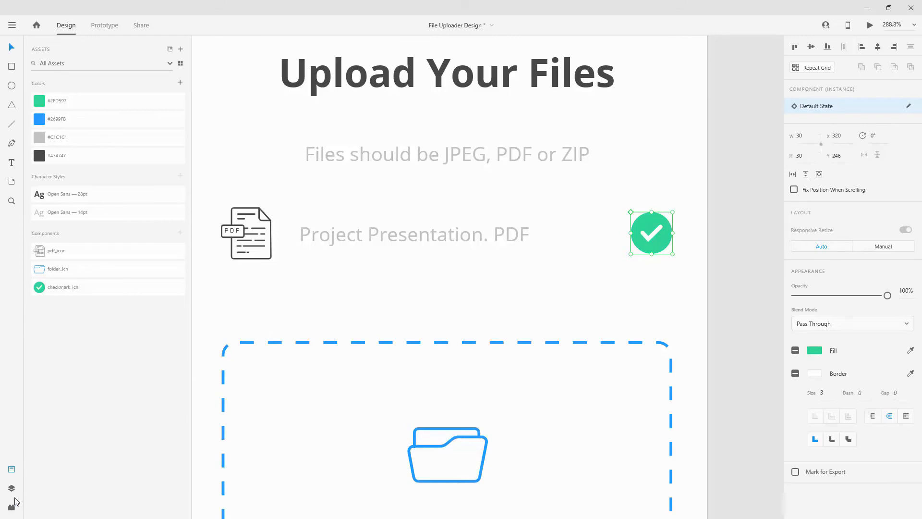
Step: Group the PDF icon, file name and checkmark as pdf, and order the group below the text group
left_click(12, 488)
mouse_move(74, 81)
left_mouse_down()
mouse_move(79, 113)
mouse_move(77, 96)
left_mouse_up()
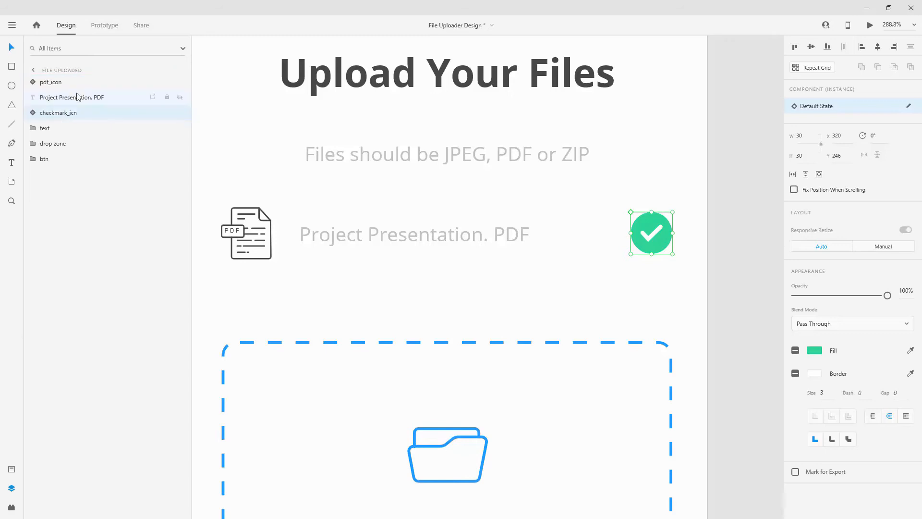
left_click(77, 88)
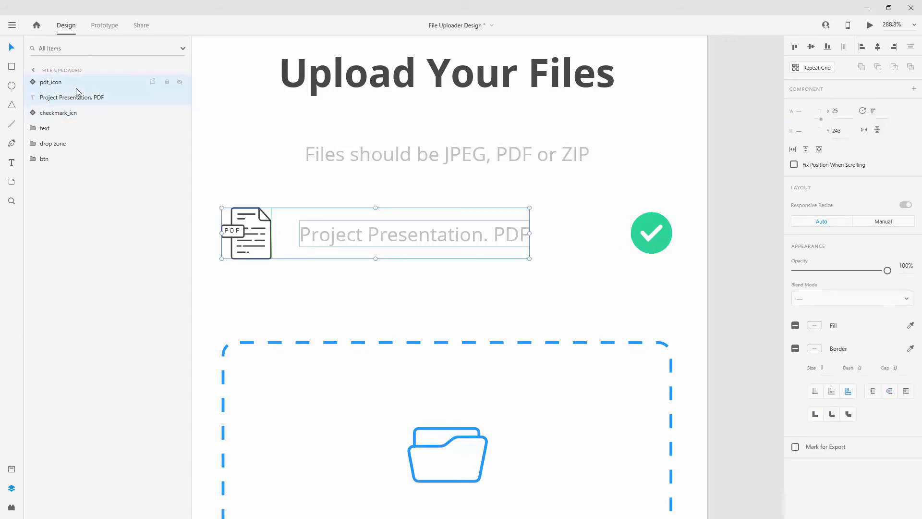
left_click(75, 111, "shift")
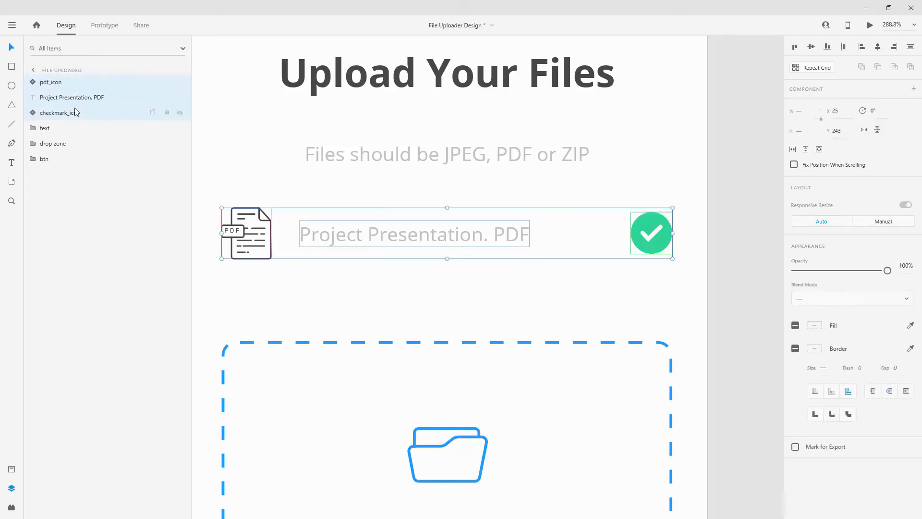
key("ctrl+g")
double_click(50, 82)
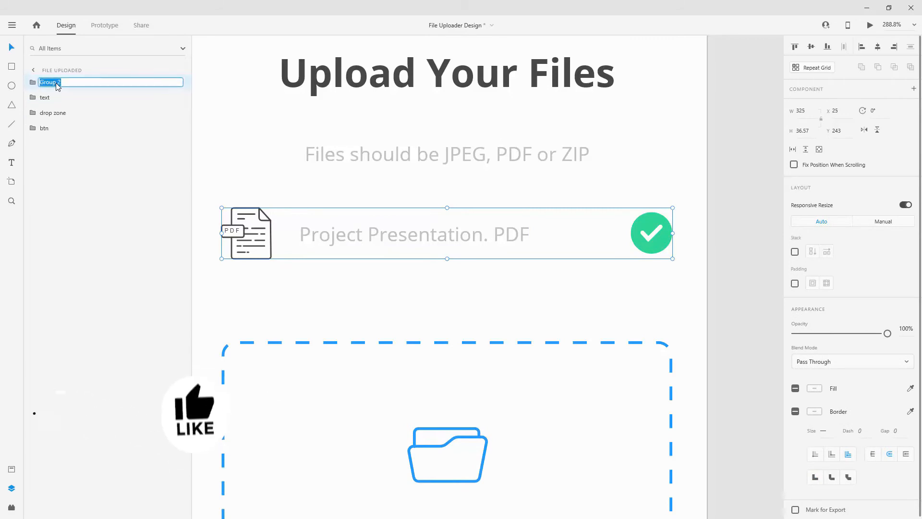
type("pdf")
key("Return")
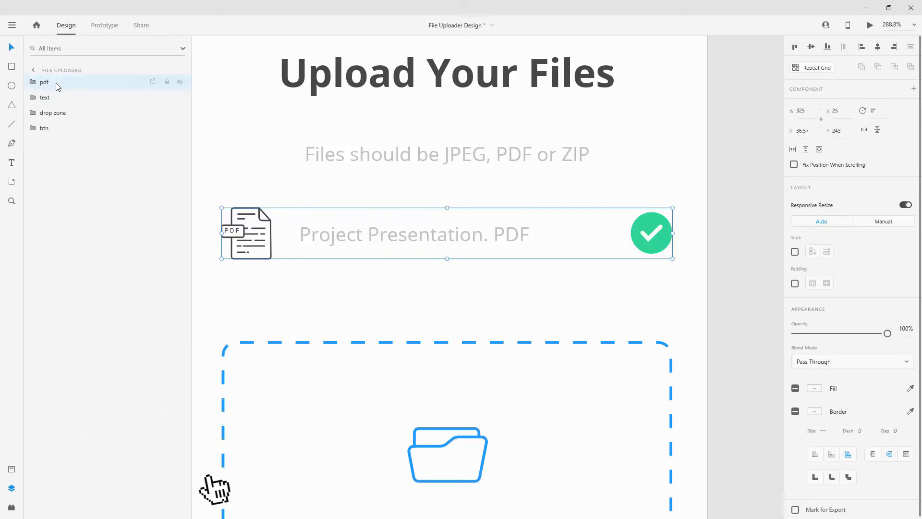
left_click_drag(56, 91, 55, 107)
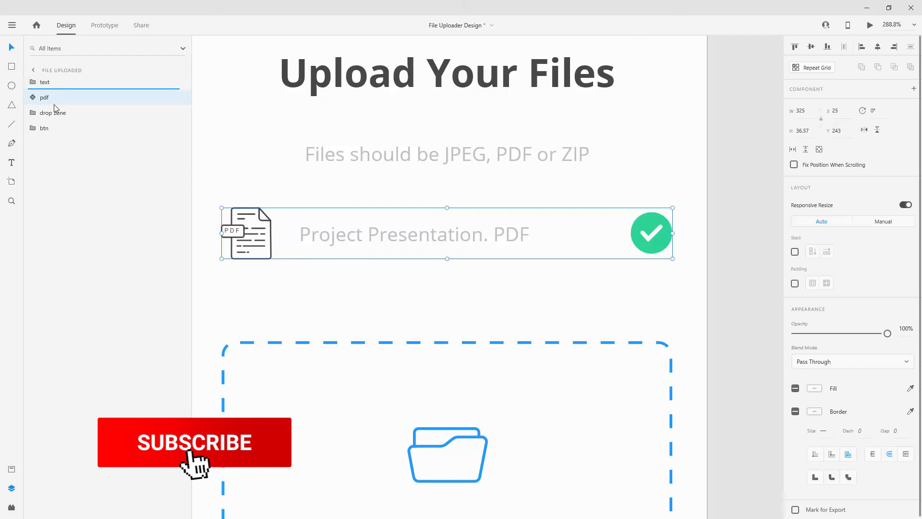
Step: Delete the "Project presentation. PDF" text from the drop zone on the File Uploaded artboard
scroll(621, 168, "down", 8)
scroll(623, 169, "down", 3)
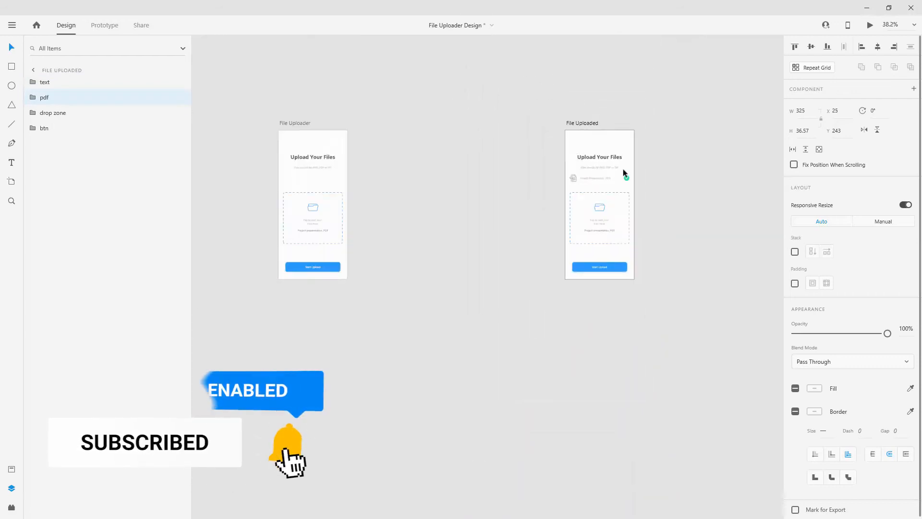
scroll(622, 190, "up", 5)
scroll(578, 283, "up", 4)
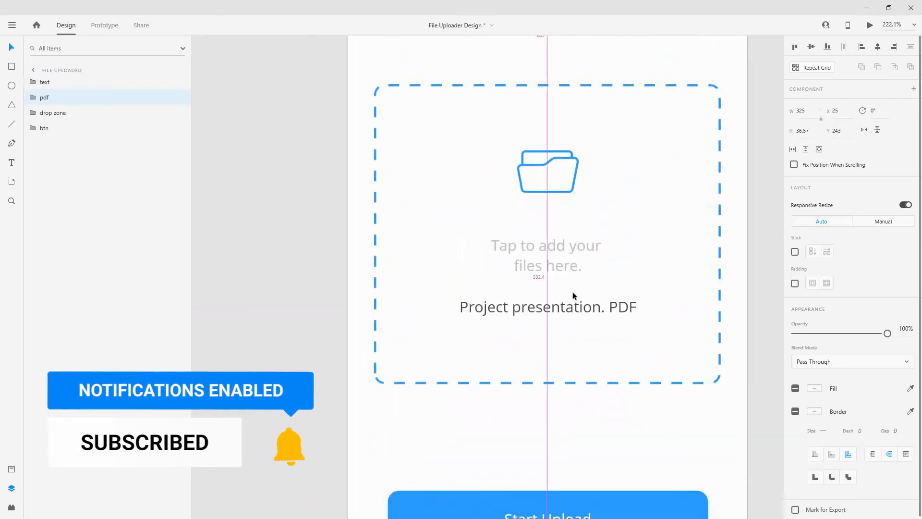
left_click(569, 311)
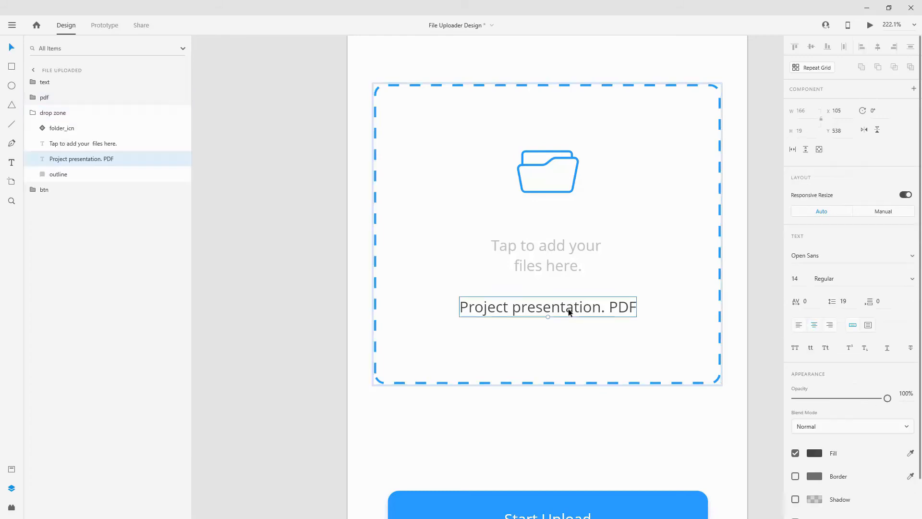
key("Delete")
Step: Move the folder icon and "Tap to add your files here." text down together to Y 422, centring them in the drop zone
scroll(572, 244, "down", 5)
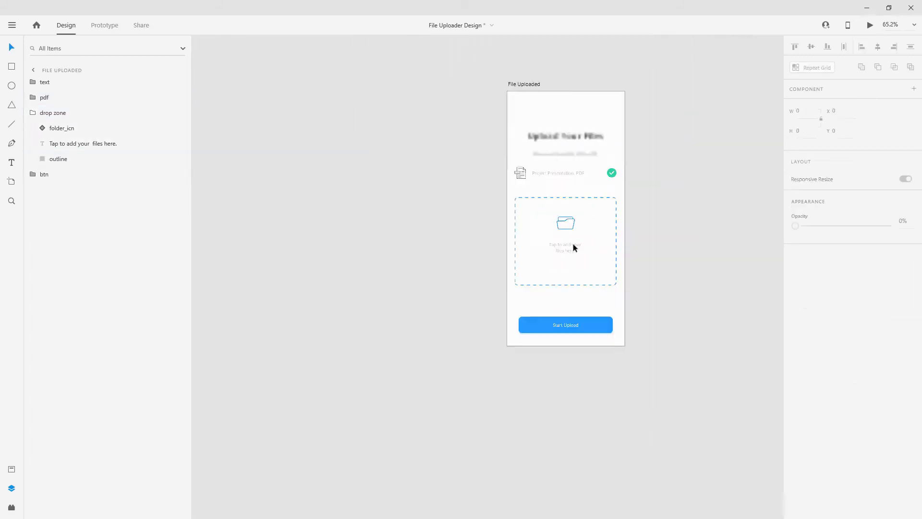
scroll(579, 294, "up", 4)
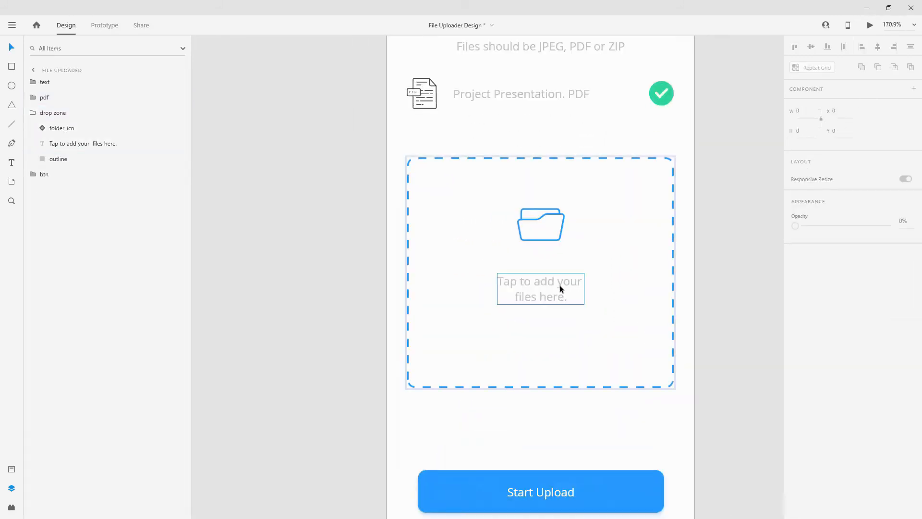
left_click(558, 286)
left_click(564, 225, "shift")
left_click_drag(563, 218, 564, 235)
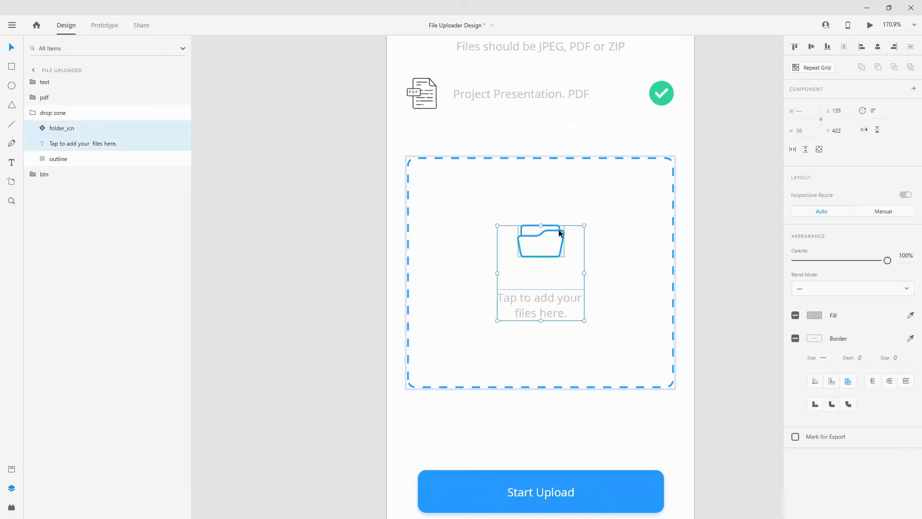
left_click(25, 110)
Step: Convert the Start Upload btn group on the File Uploader artboard into a component
scroll(675, 266, "down", 3)
scroll(675, 266, "down", 2)
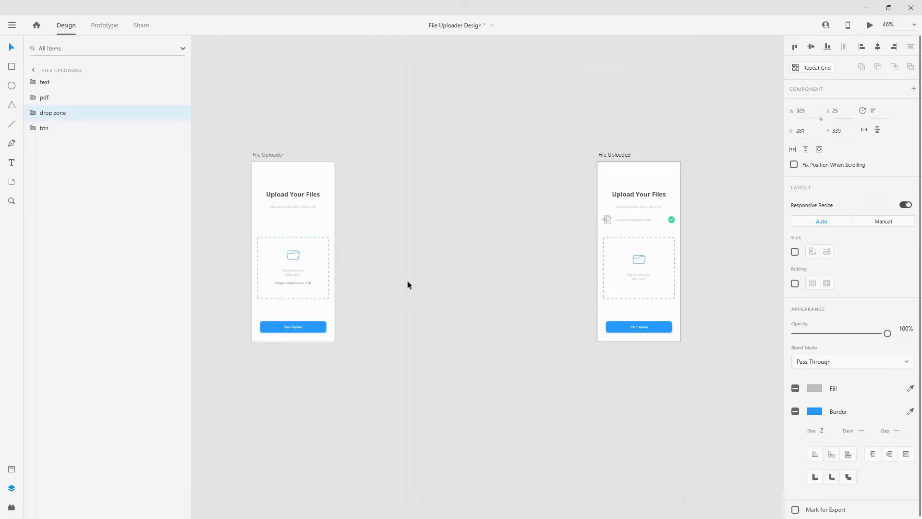
scroll(246, 312, "up", 2)
left_click(339, 336)
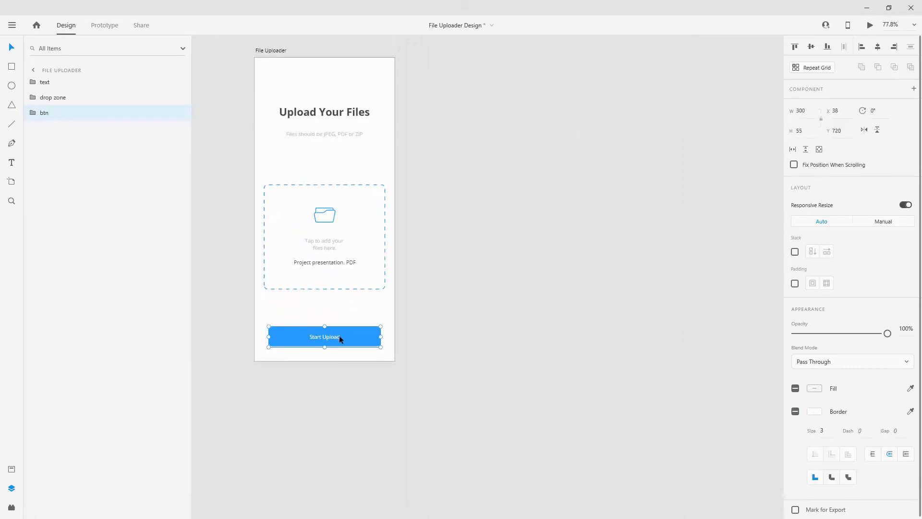
key("ctrl+k")
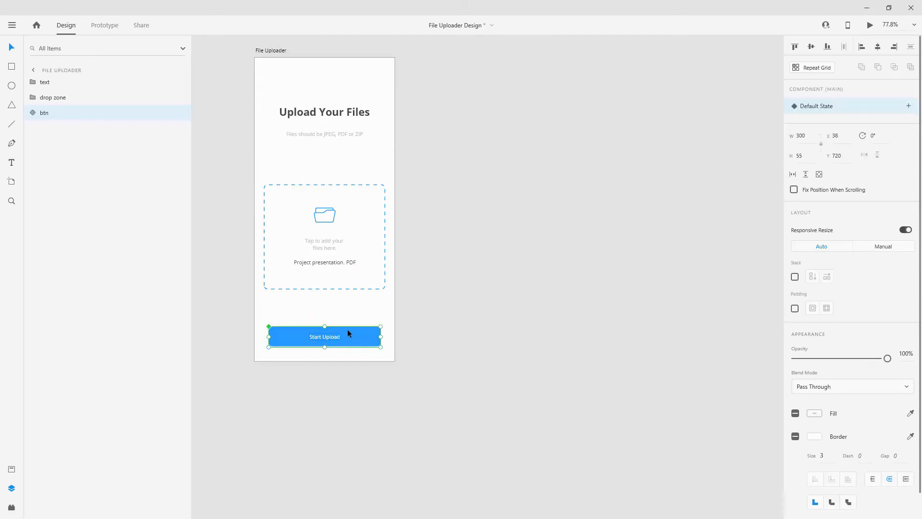
Step: Delete the ungrouped-from-component Start Upload btn group from the File Uploaded artboard
scroll(480, 264, "down", 3)
left_click(708, 294)
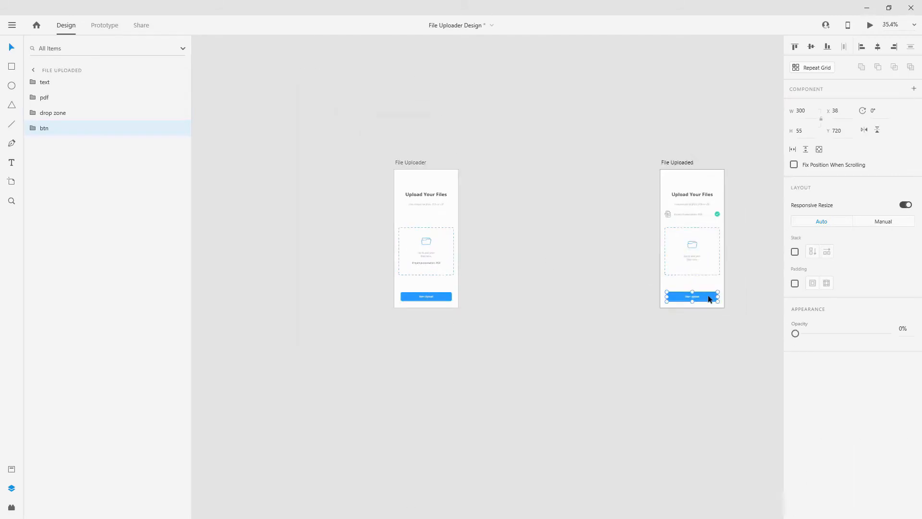
key("Delete")
Step: Add a new state named clicked to the Start Upload button component on the File Uploader artboard
scroll(402, 279, "up", 1)
scroll(402, 275, "up", 3)
left_click(485, 340)
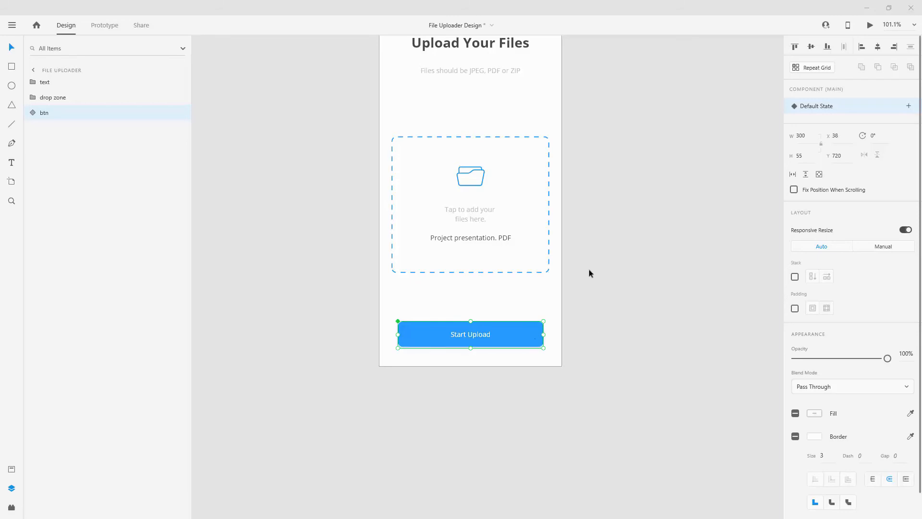
left_click(909, 106)
left_click(845, 110)
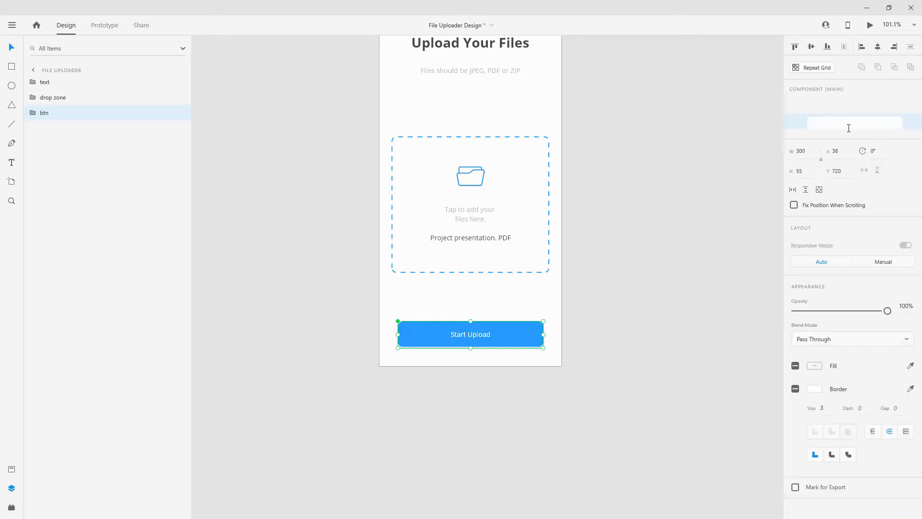
type("c")
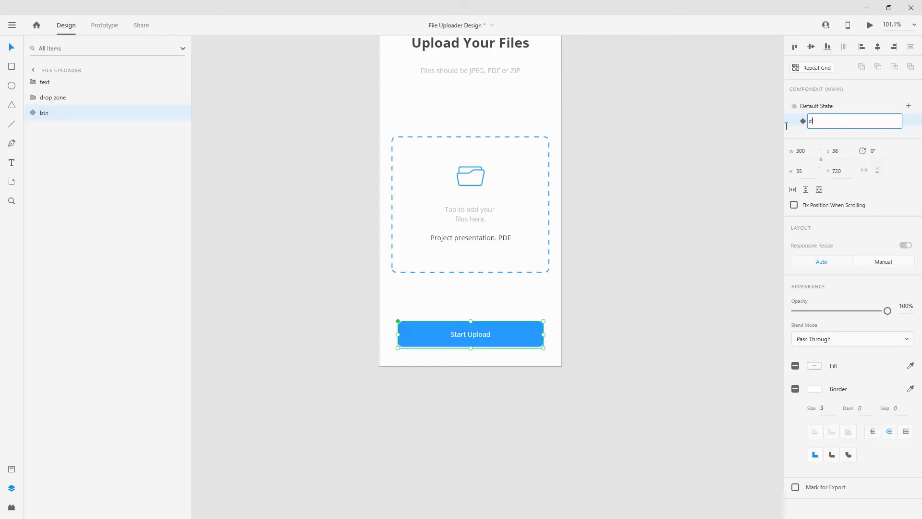
type("licked")
key("Return")
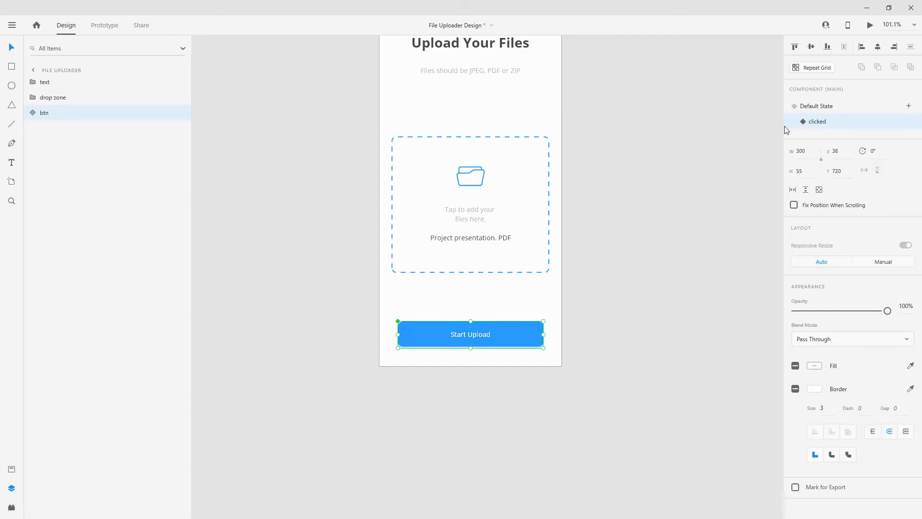
Step: In the button's clicked state, move the Start Upload text straight up out of the button to about Y 701
left_click(32, 112)
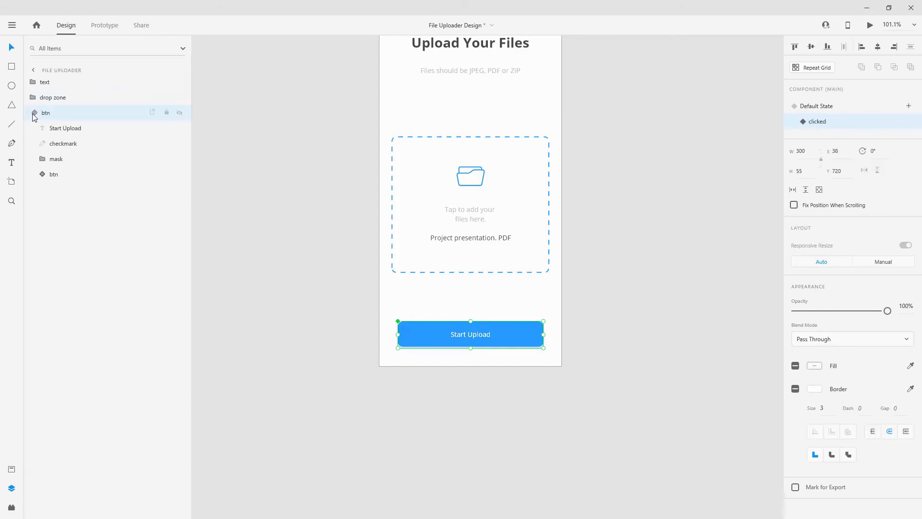
left_click(57, 128)
scroll(462, 335, "up", 8)
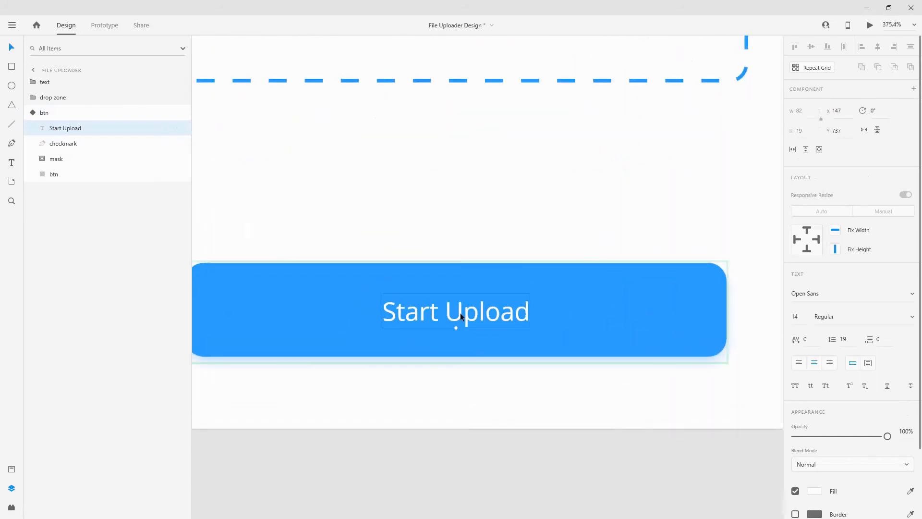
left_click_drag(456, 317, 454, 248)
key("0")
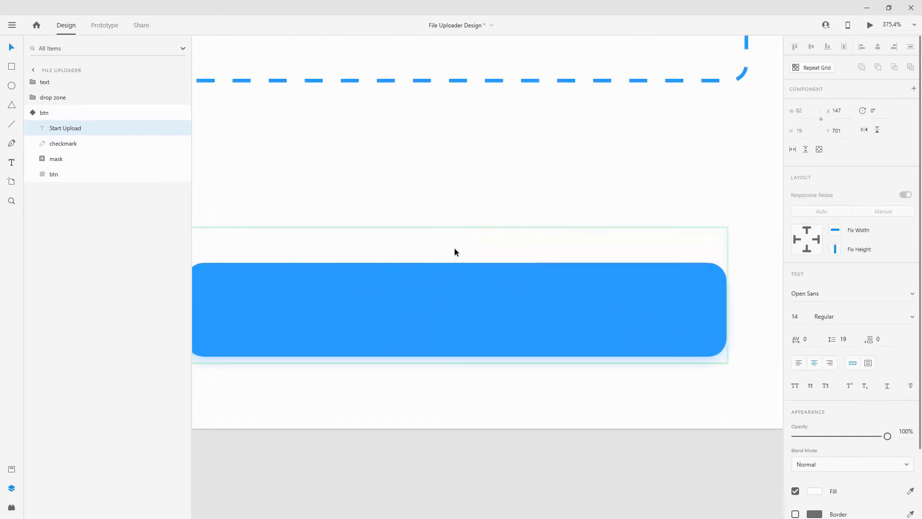
Step: In the button's clicked state, set the opacity of the btn background rectangle to 0%
left_click(83, 144)
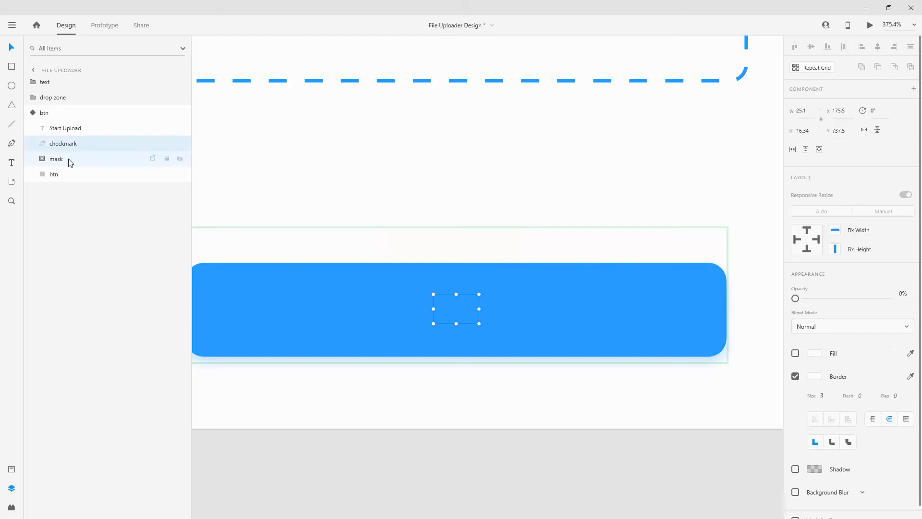
left_click(67, 159)
left_click(70, 176)
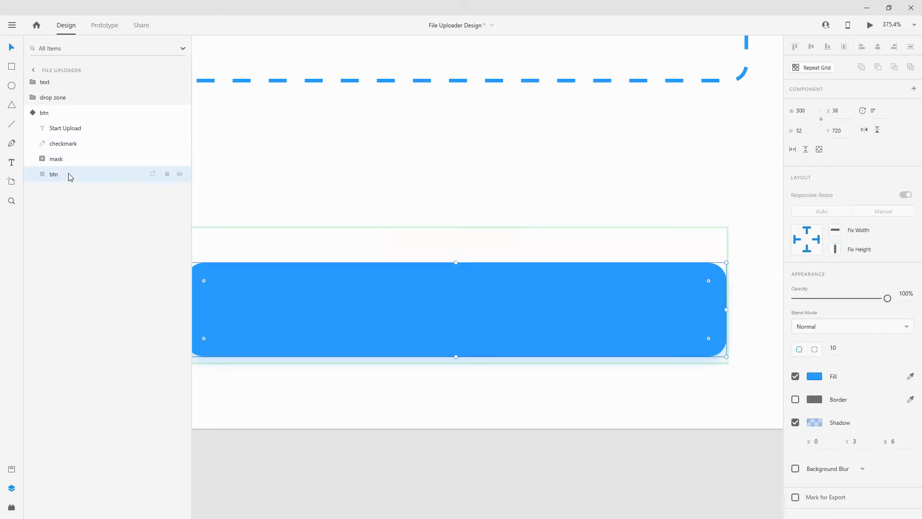
key("0")
key("0")
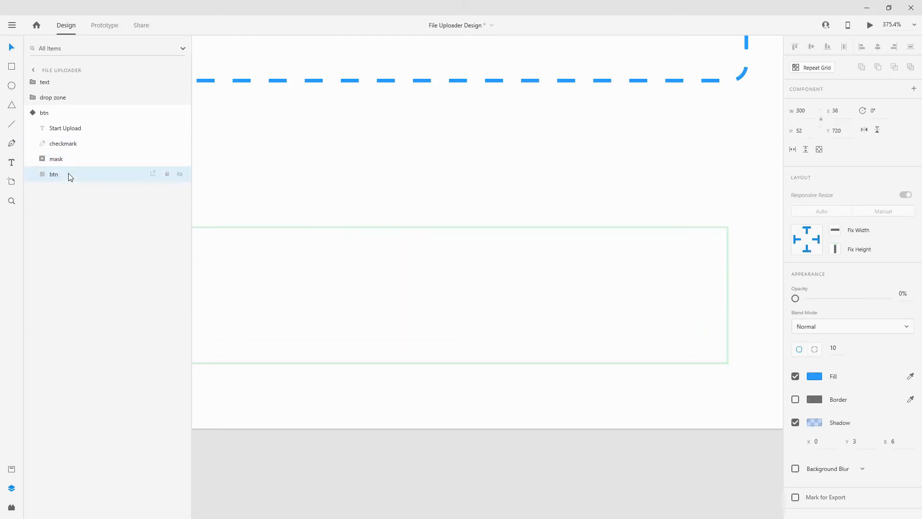
left_click(43, 160)
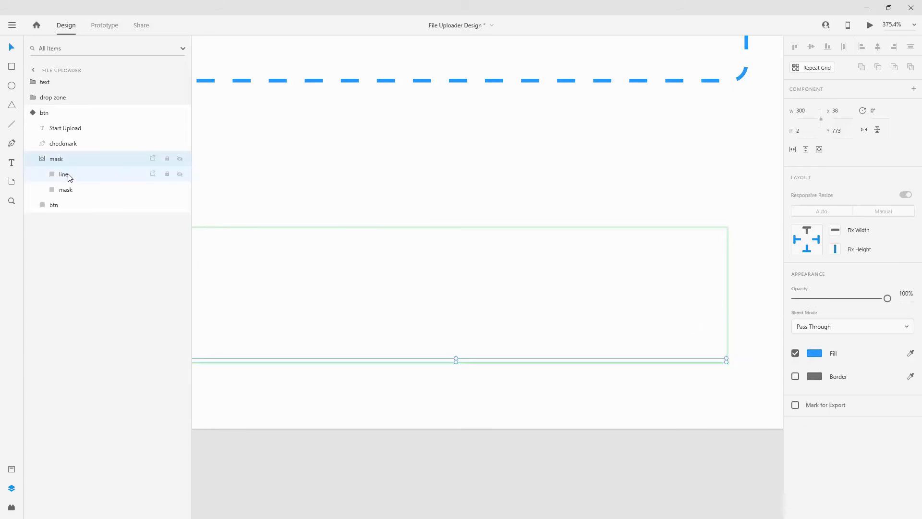
left_click(42, 159)
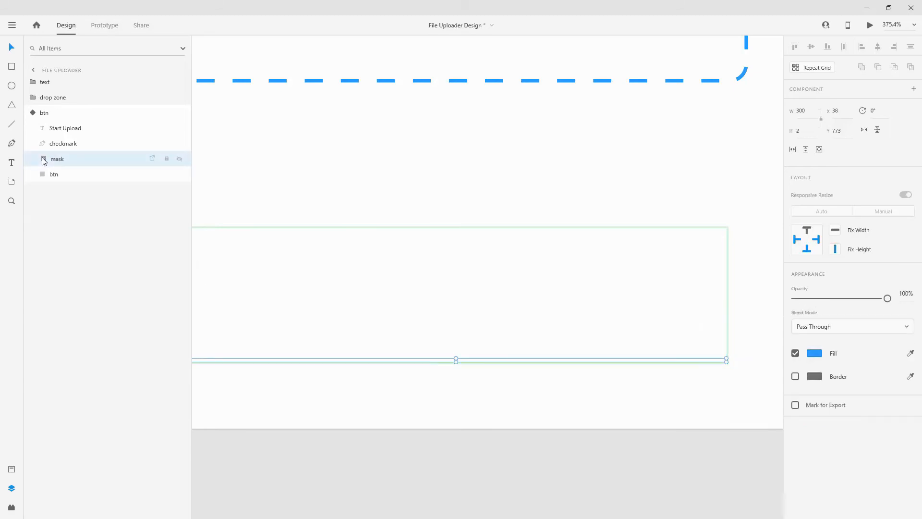
left_click(37, 112)
left_click(41, 112)
Step: Add a new state named loaded to the button component
scroll(541, 229, "down", 5)
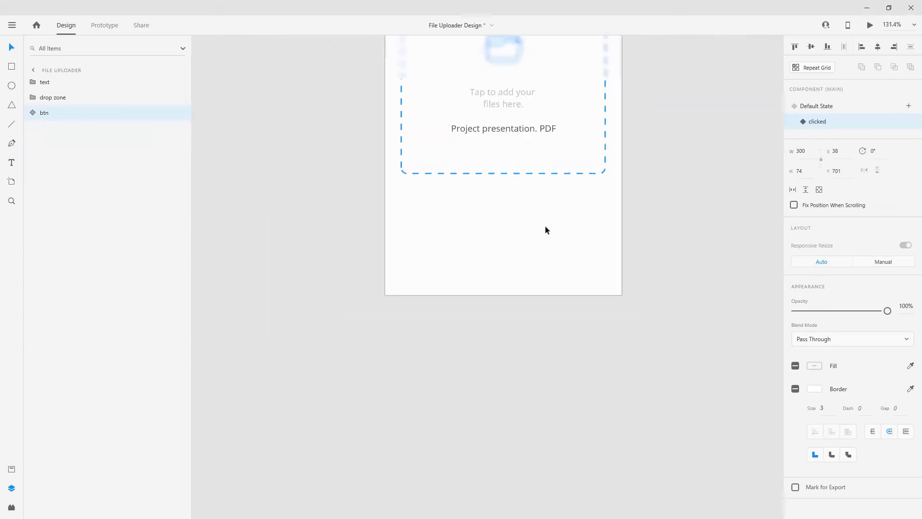
left_click(909, 107)
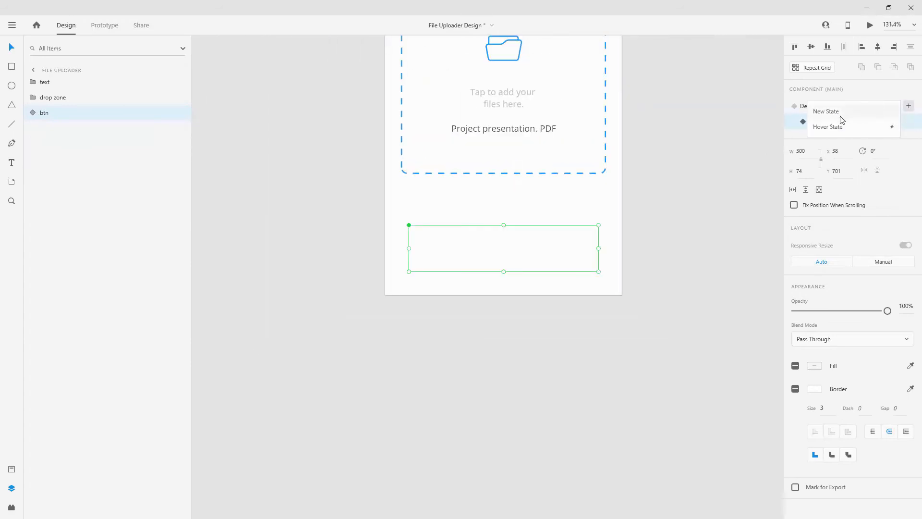
left_click(843, 108)
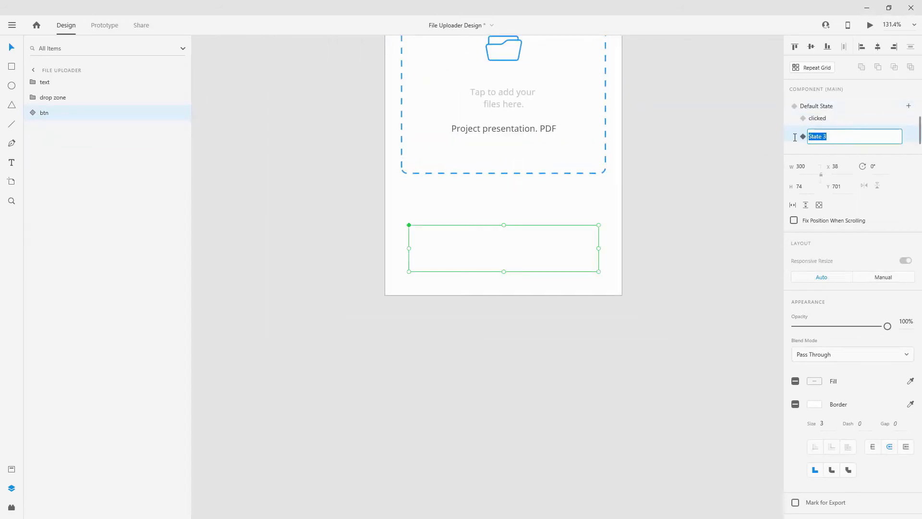
key("BackSpace")
type("loaded")
key("Return")
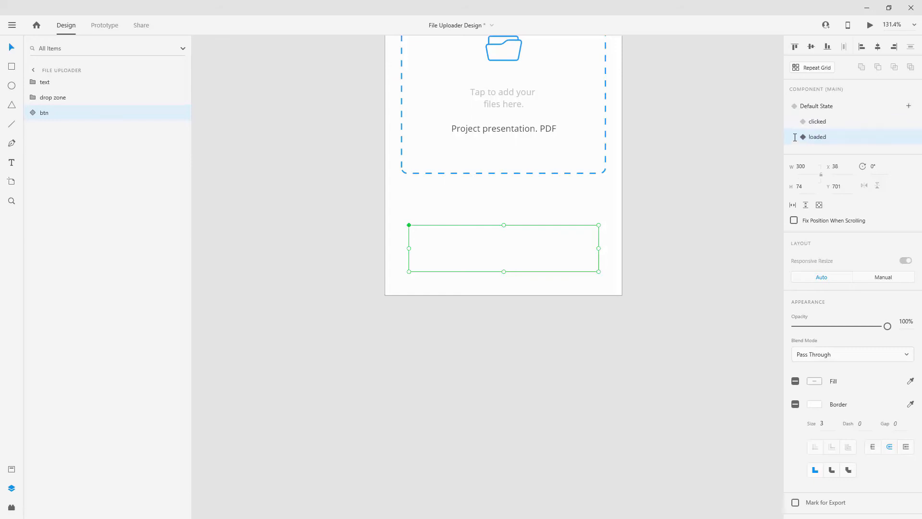
Step: In the loaded state, select the line layer inside the button's mask group
left_click(24, 112)
left_click(36, 158)
left_click(51, 165)
left_click(59, 174)
left_click(64, 189)
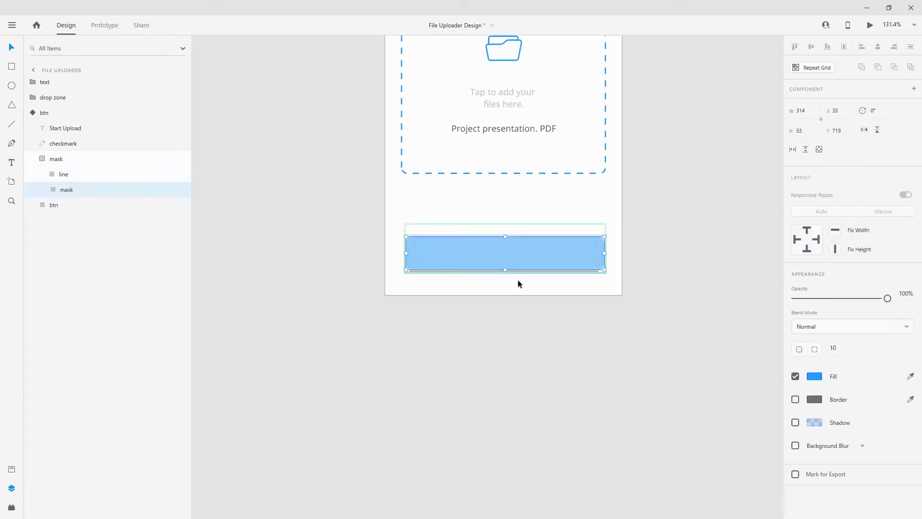
left_click(76, 174)
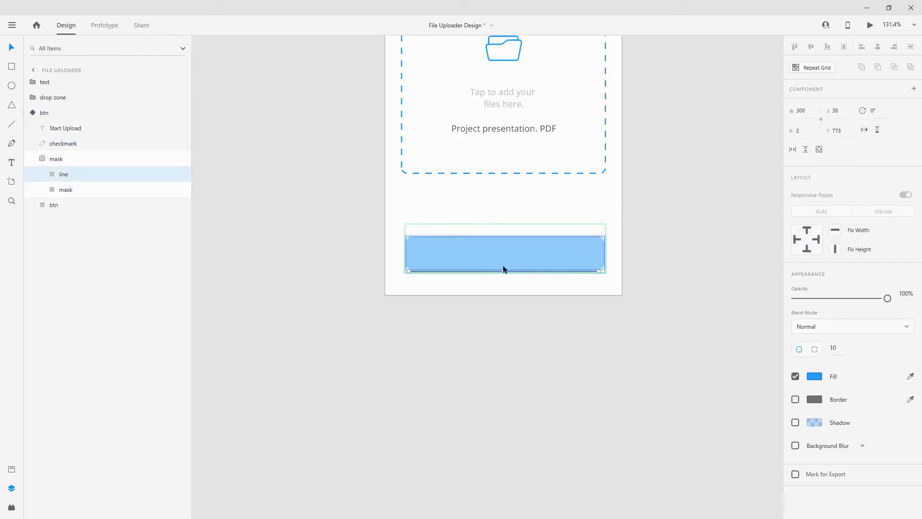
scroll(503, 269, "up", 3)
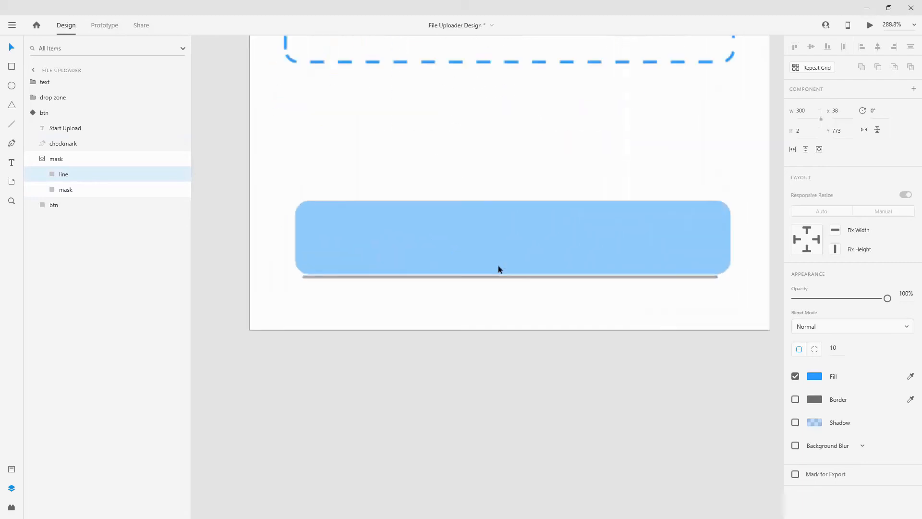
left_click_drag(510, 272, 514, 187)
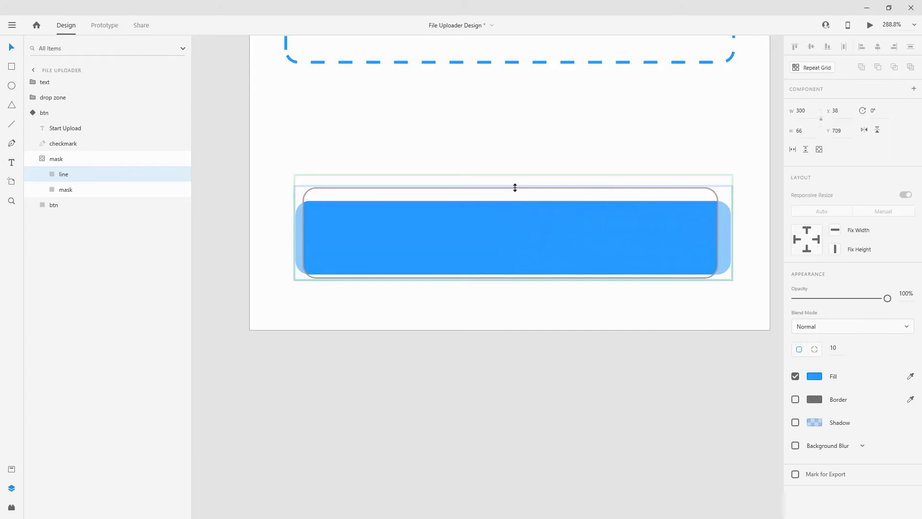
left_click(527, 156)
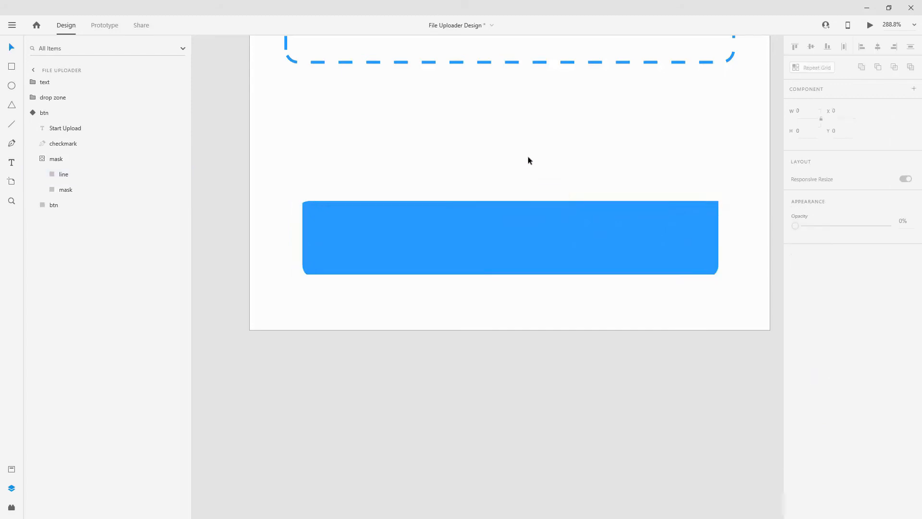
key("ctrl+z")
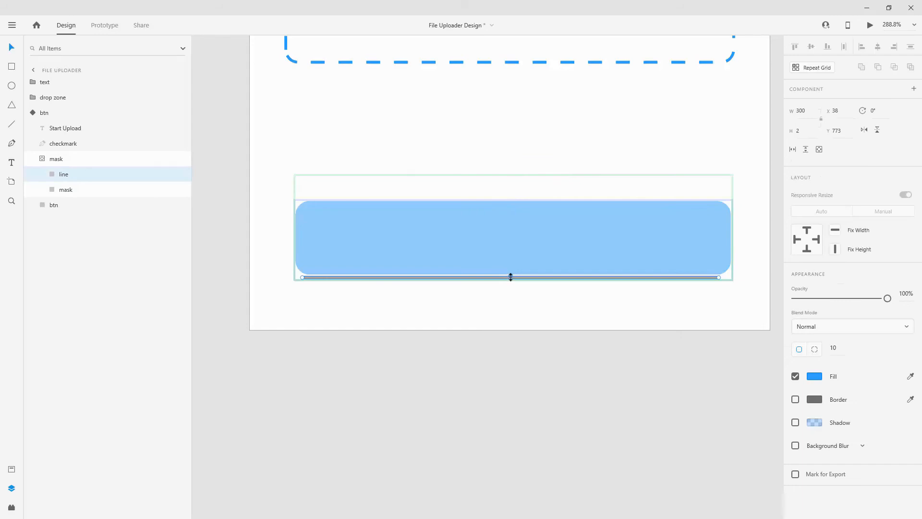
Step: Stretch the line in the loaded state to a height of 53 at Y 719 so it fills the mask's height
left_click_drag(510, 277, 515, 200)
left_click_drag(511, 280, 511, 274)
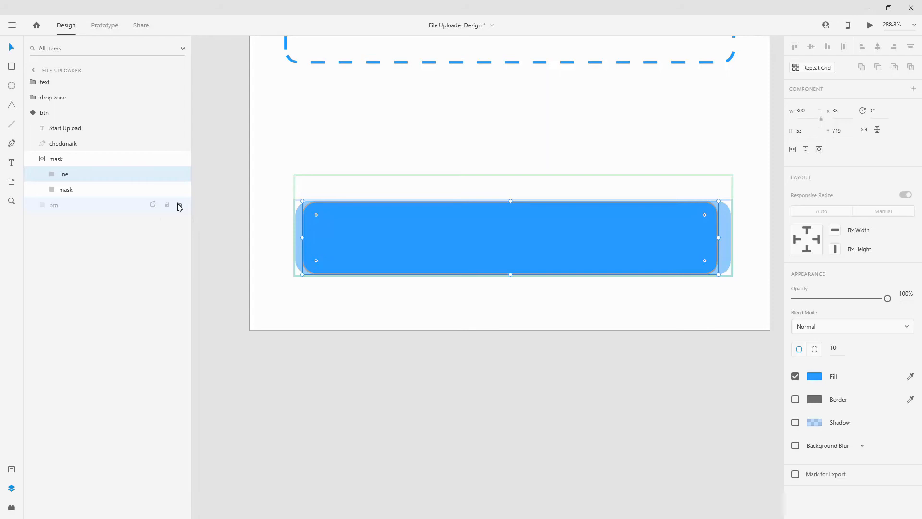
left_click(42, 159)
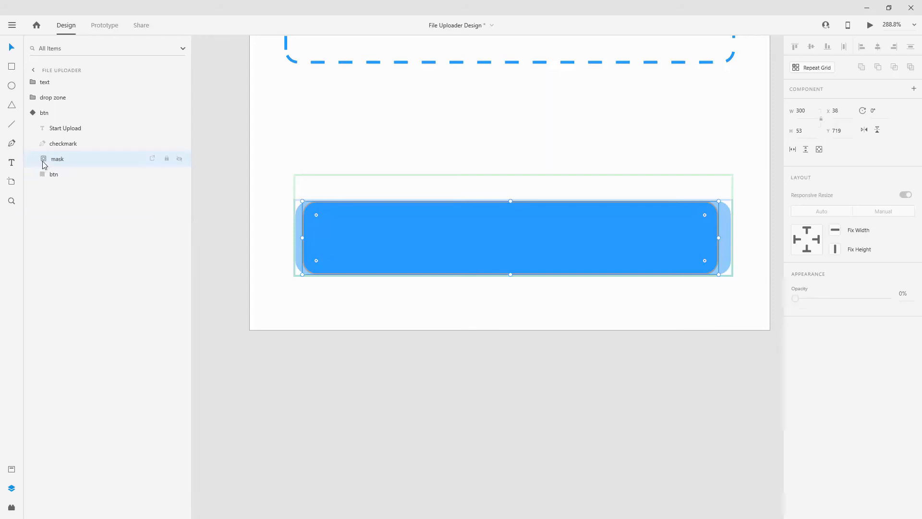
left_click(476, 147)
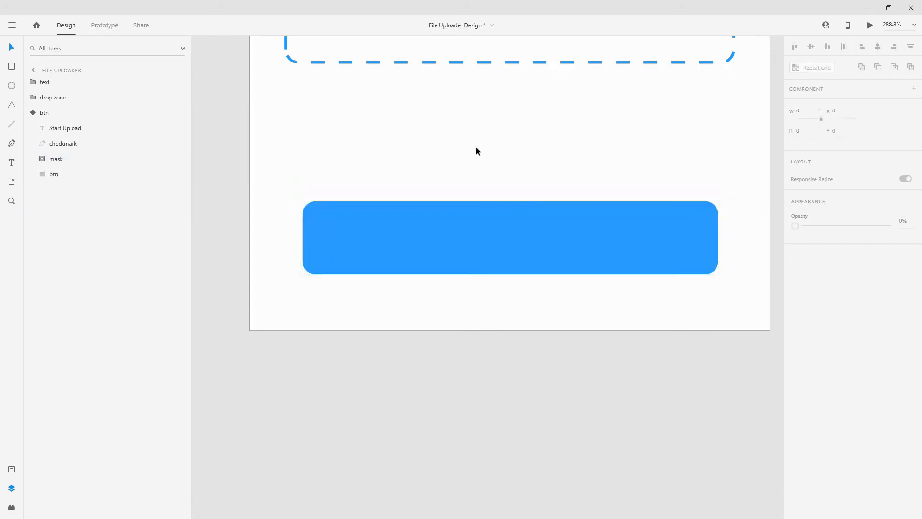
Step: Add a new state named check to the button component
left_click(33, 112)
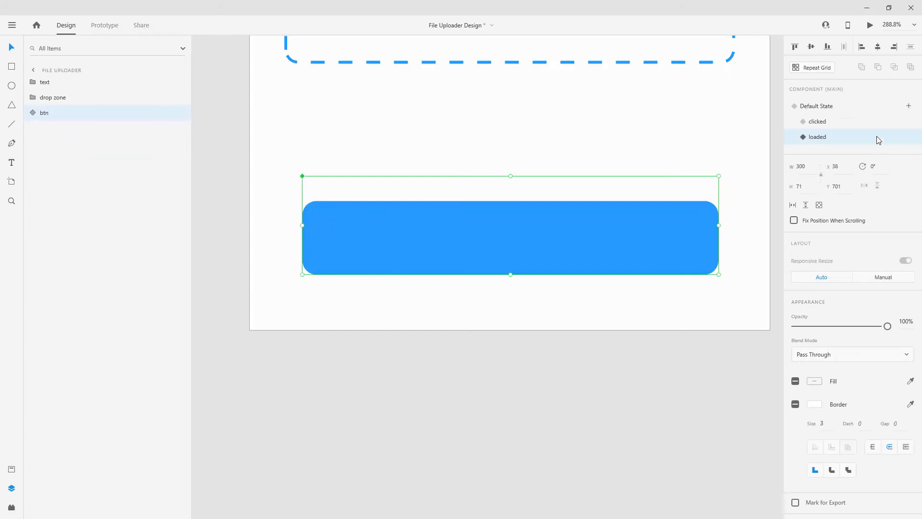
left_click(909, 106)
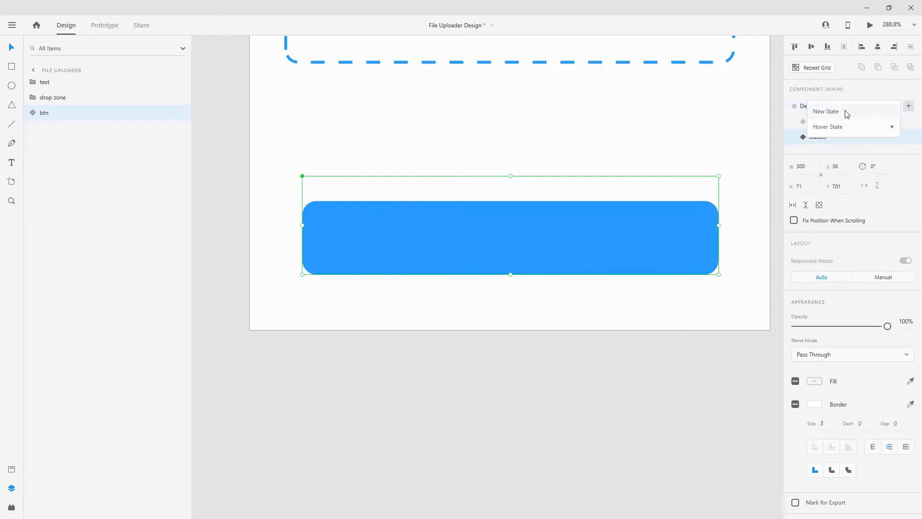
left_click(843, 113)
left_click_drag(844, 151, 770, 152)
type("check")
key("Return")
Step: Add a new state named completed to the button component
left_click(908, 106)
left_click(864, 114)
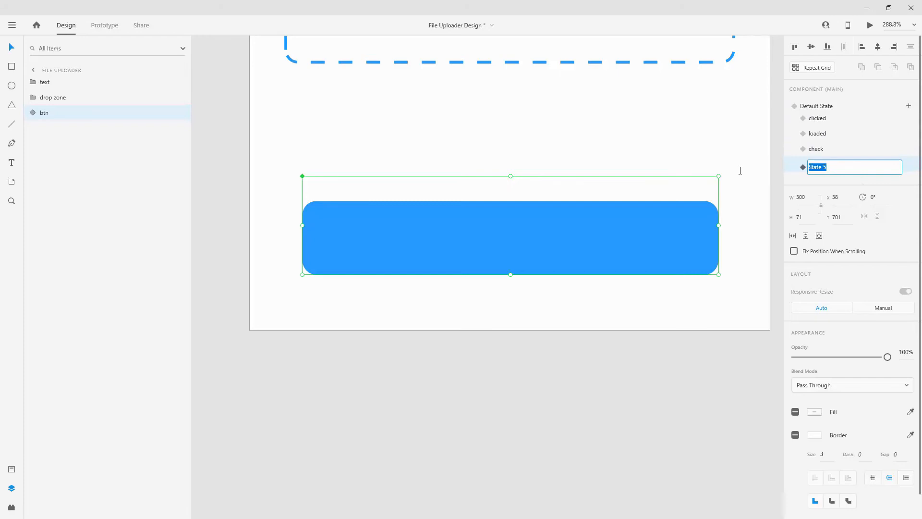
type("completed")
key("Return")
Step: In the button's completed state, set the checkmark's opacity to 100%
left_click(30, 112)
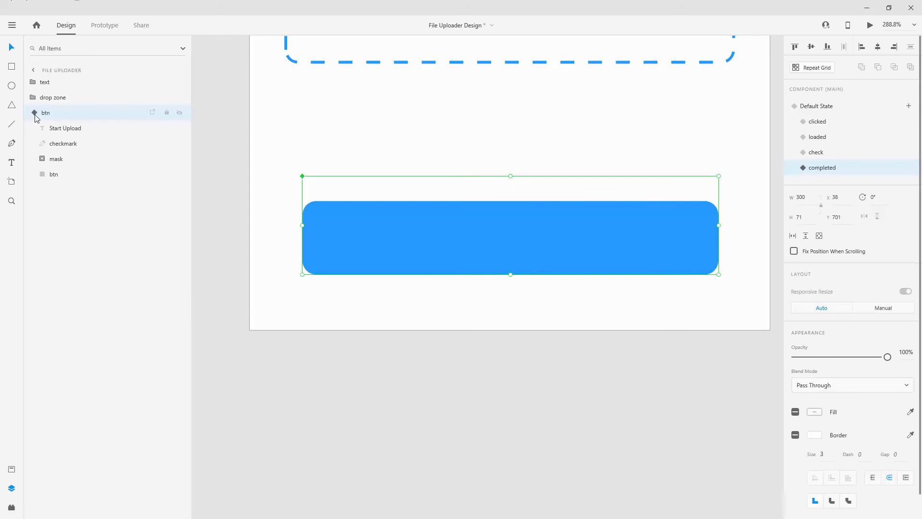
left_click(58, 149)
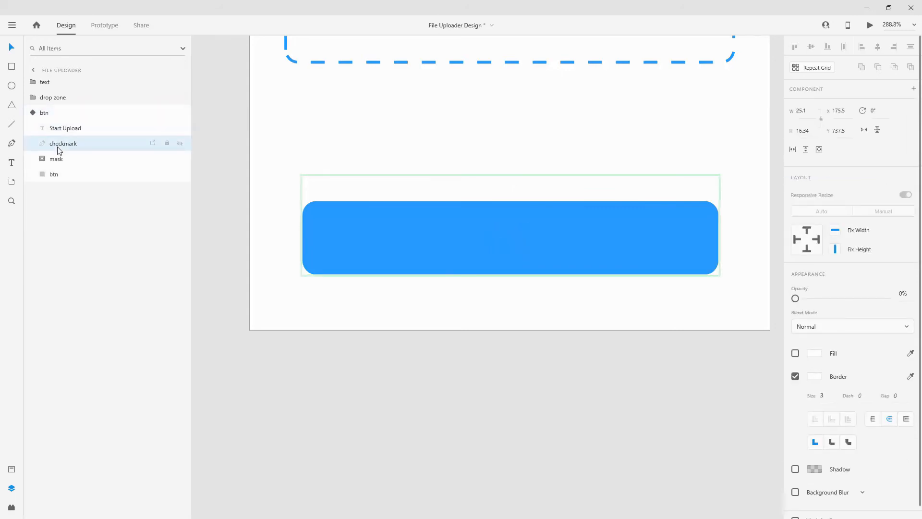
key("0")
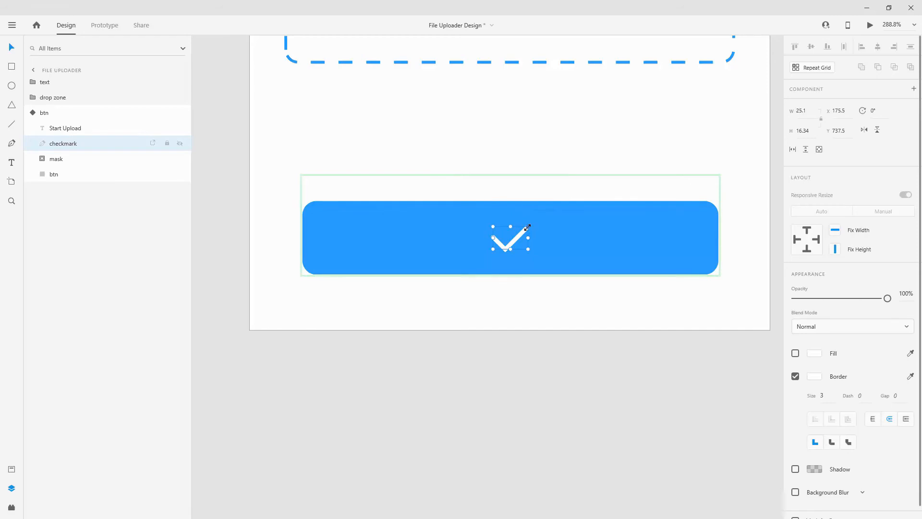
left_click(37, 114)
Step: Switch the button to its check state and set the checkmark's opacity to 100% there
left_click(837, 154)
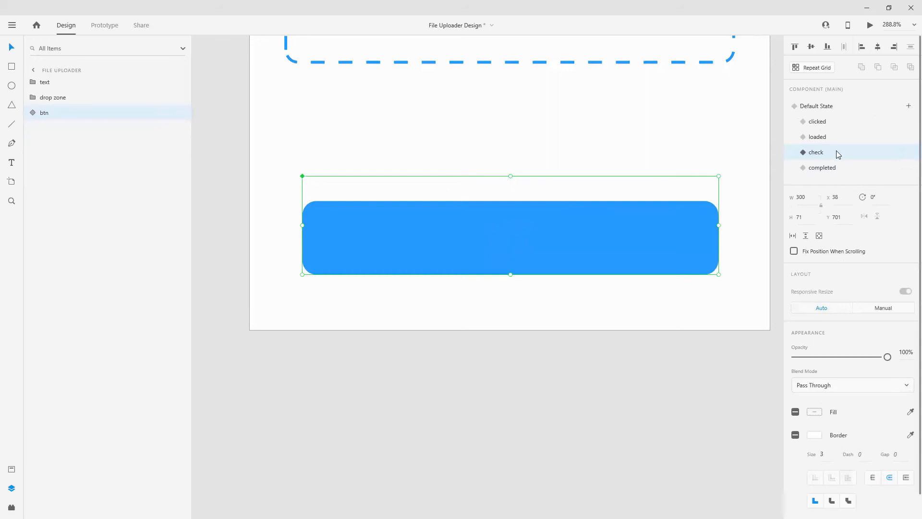
left_click(32, 113)
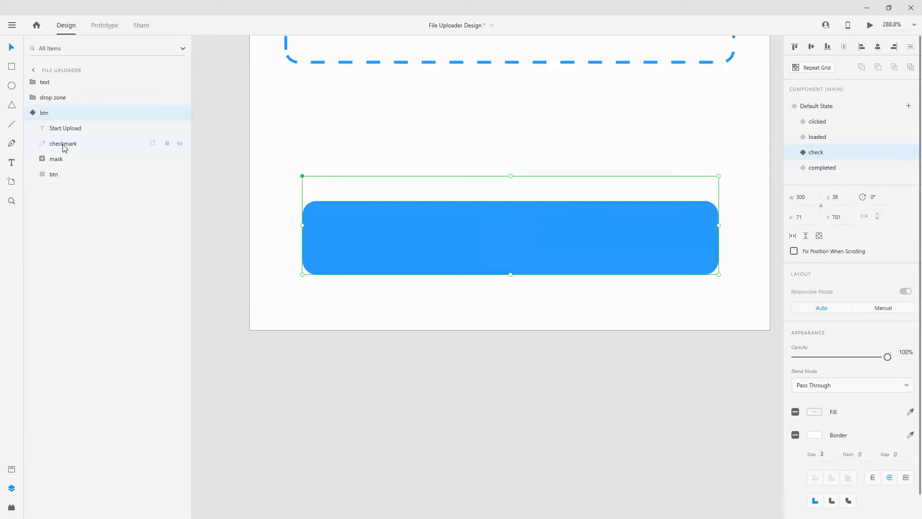
left_click(63, 144)
scroll(505, 190, "up", 2)
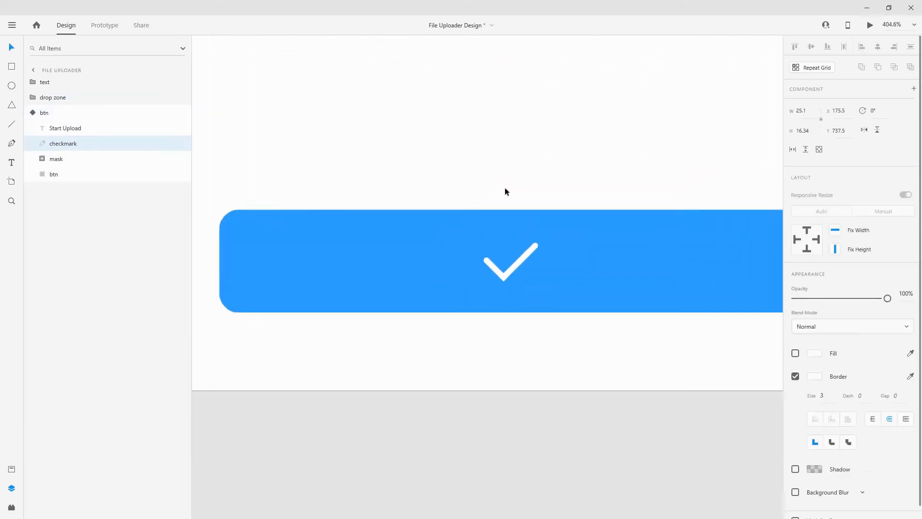
Step: In the check state, move the end anchor of the checkmark's long arm onto its elbow, leaving only the short diagonal stroke
scroll(505, 193, "up", 4)
double_click(617, 255)
left_click(631, 239)
mouse_move(629, 241)
left_mouse_down()
mouse_move(592, 292)
mouse_move(523, 350)
left_mouse_up()
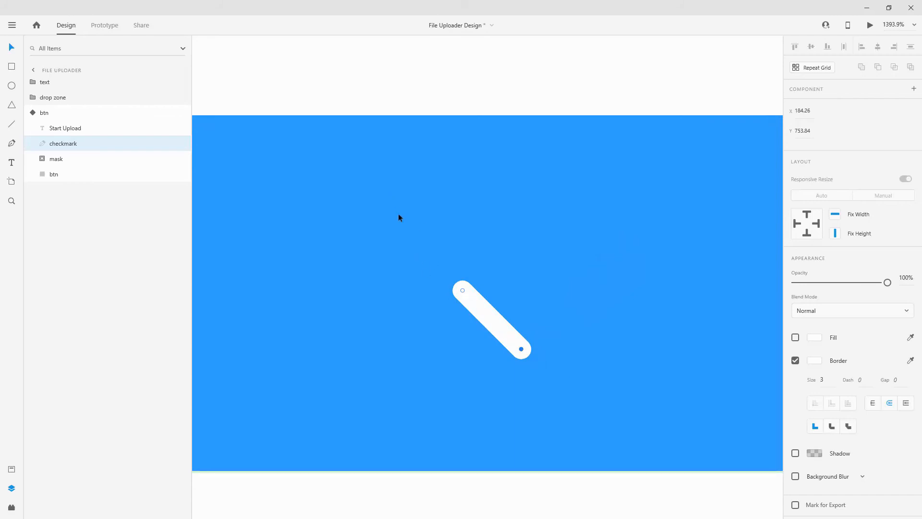
left_click(482, 312)
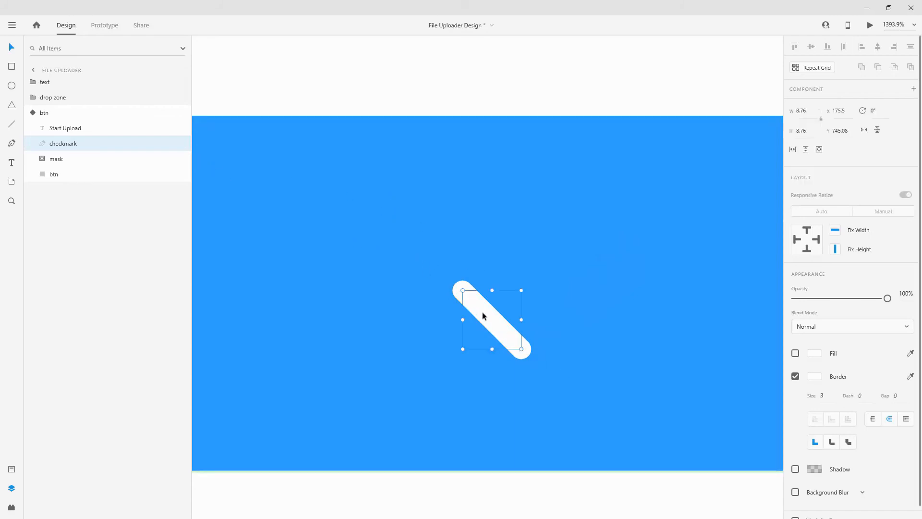
left_click(38, 112)
key("ctrl+3")
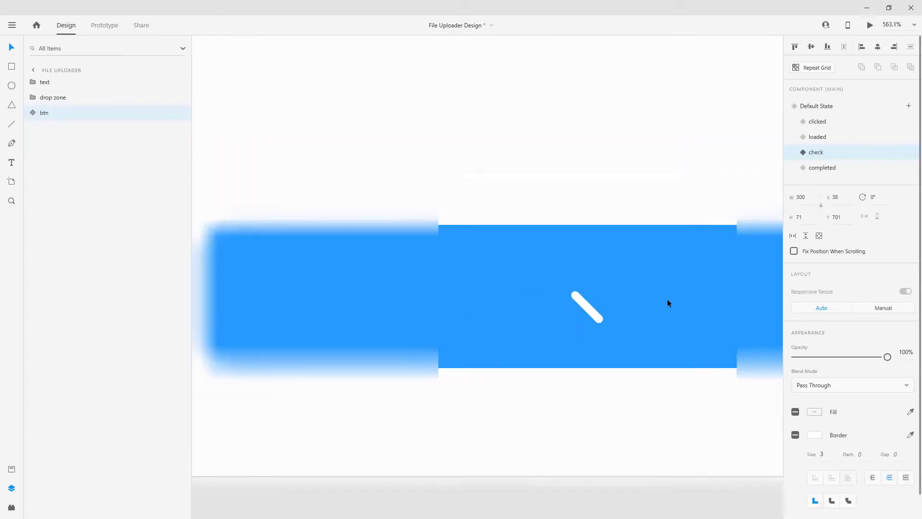
Step: In the button's loaded state, set the checkmark's opacity to 100% and keep it below the Start Upload text
left_click(853, 138)
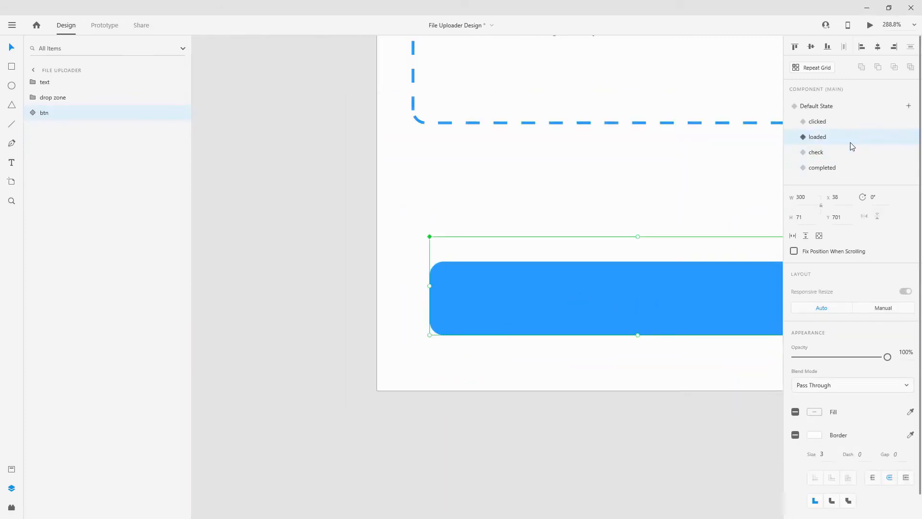
scroll(712, 316, "up", 4)
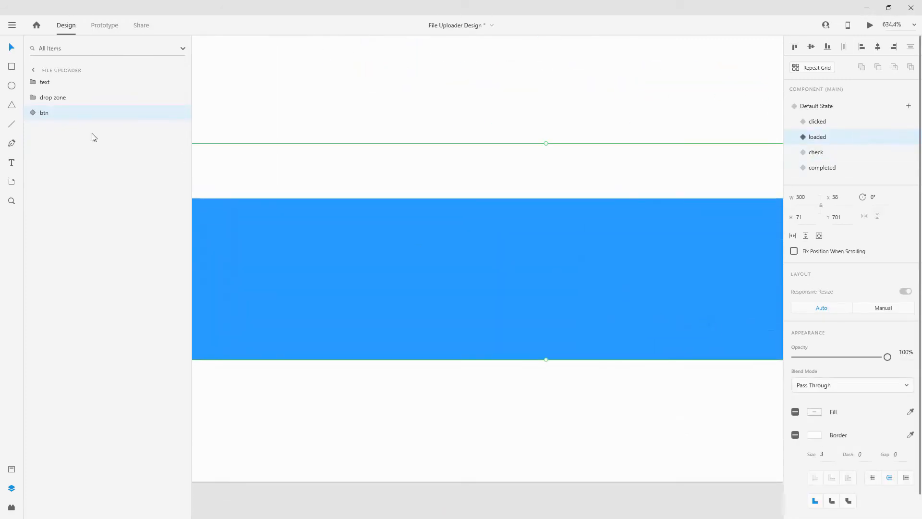
left_click(27, 115)
left_click(73, 146)
key("ctrl+bracketright")
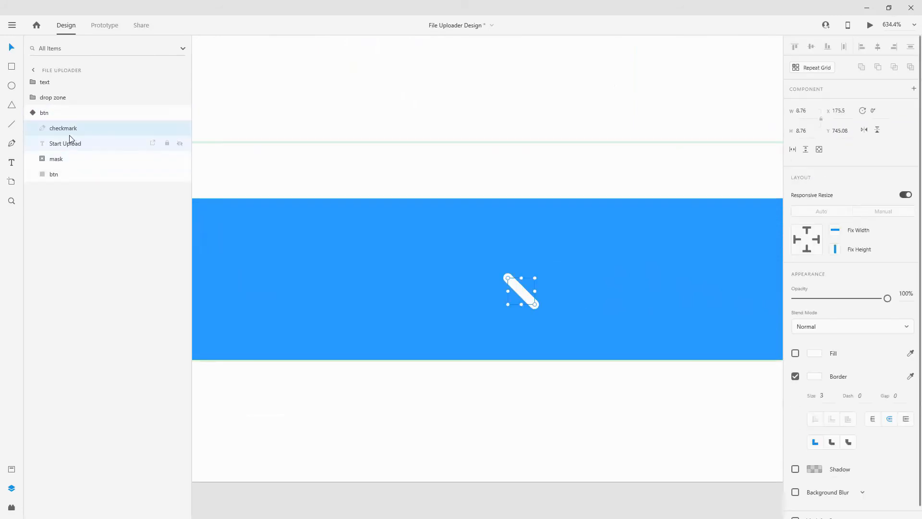
key("ctrl+bracketleft")
Step: In the loaded state, move the checkmark's lower anchor onto its starting anchor, collapsing the stroke to a dot
scroll(536, 316, "up", 4)
scroll(536, 316, "up", 1)
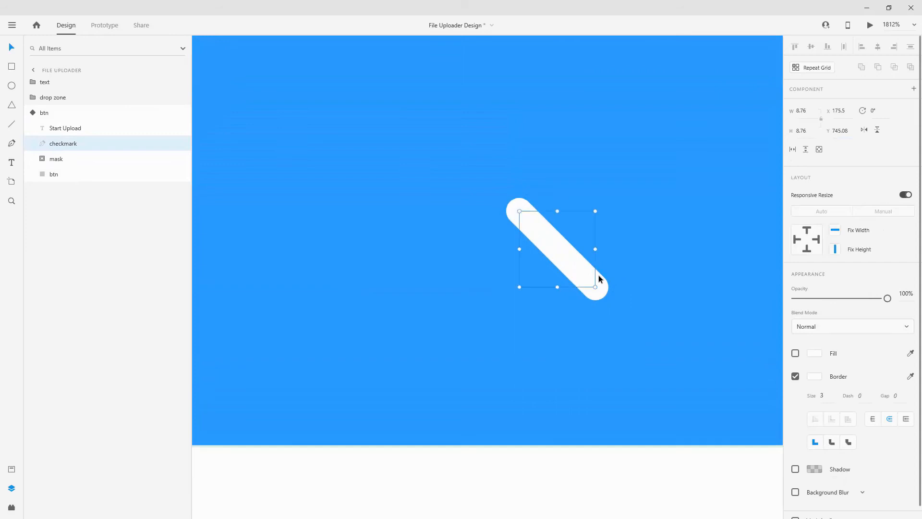
double_click(586, 274)
left_click_drag(612, 279, 519, 208)
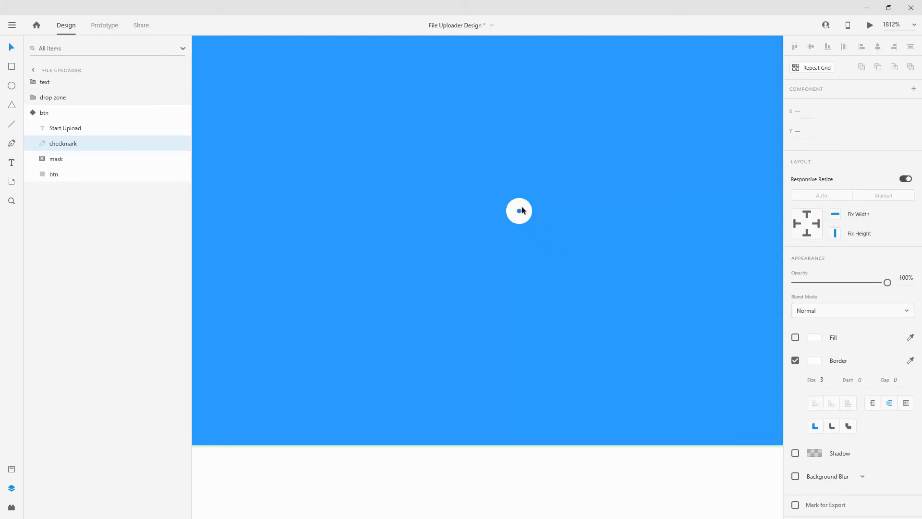
Step: In the button's clicked state, replace the hidden checkmark with a copy of the loaded state's dot-shaped checkmark
key("Escape")
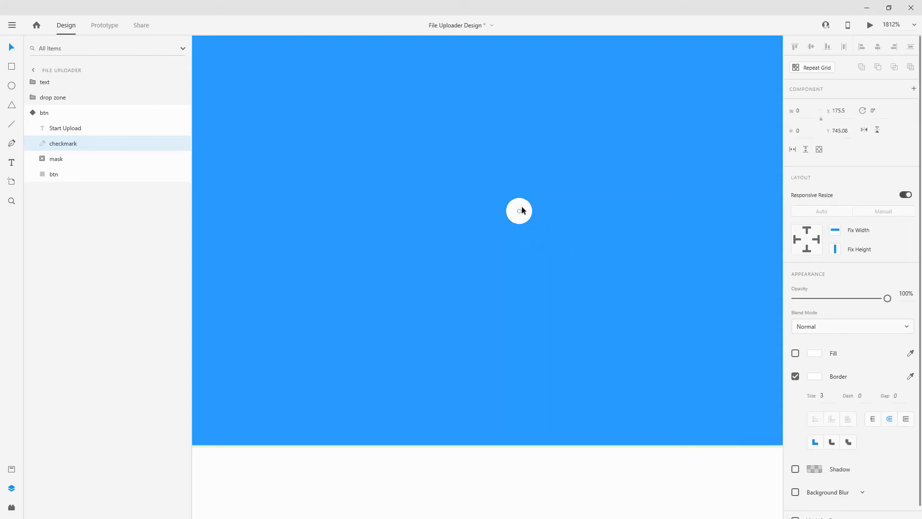
left_click(33, 113)
left_click(857, 123)
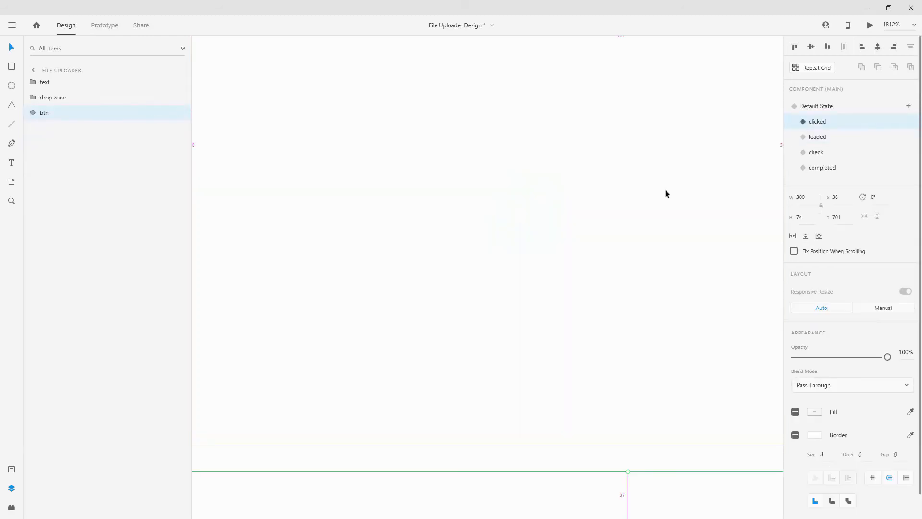
scroll(693, 219, "down", 3)
scroll(693, 219, "down", 2)
scroll(452, 176, "down", 2)
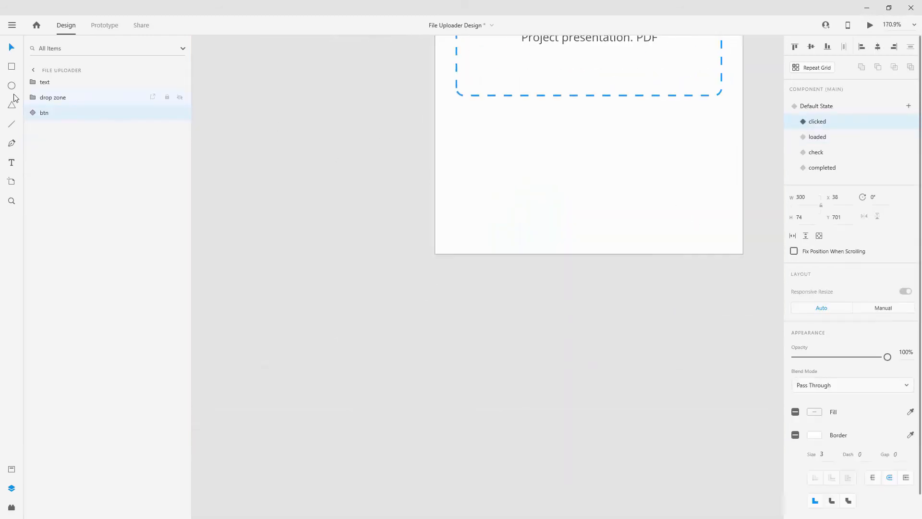
left_click(33, 113)
left_click(62, 144)
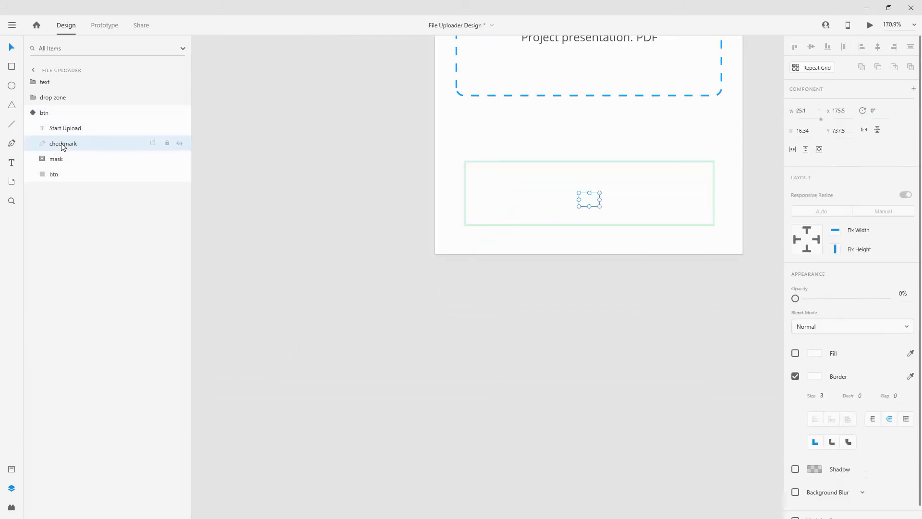
key("Delete")
key("ctrl+v")
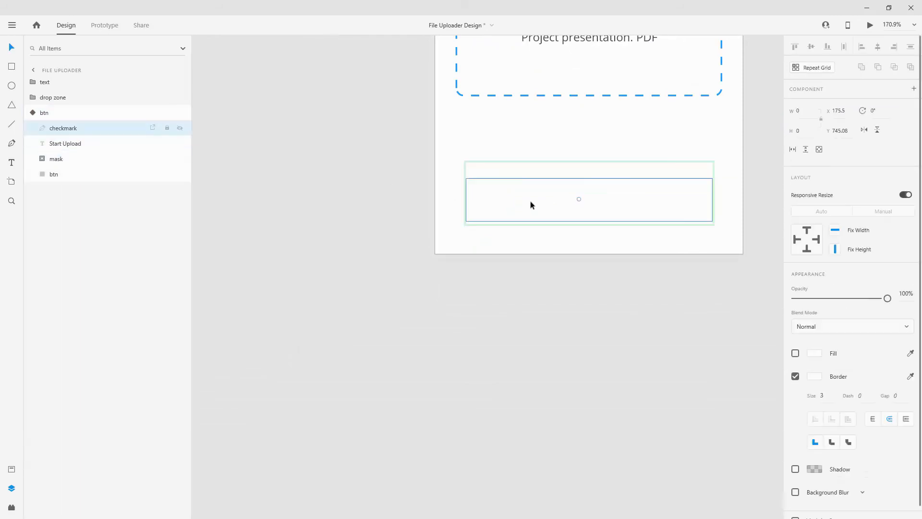
Step: In the clicked state, move the pasted checkmark up to Y 705.08 and order it below the Start Upload text
scroll(578, 171, "up", 2)
scroll(580, 194, "up", 2)
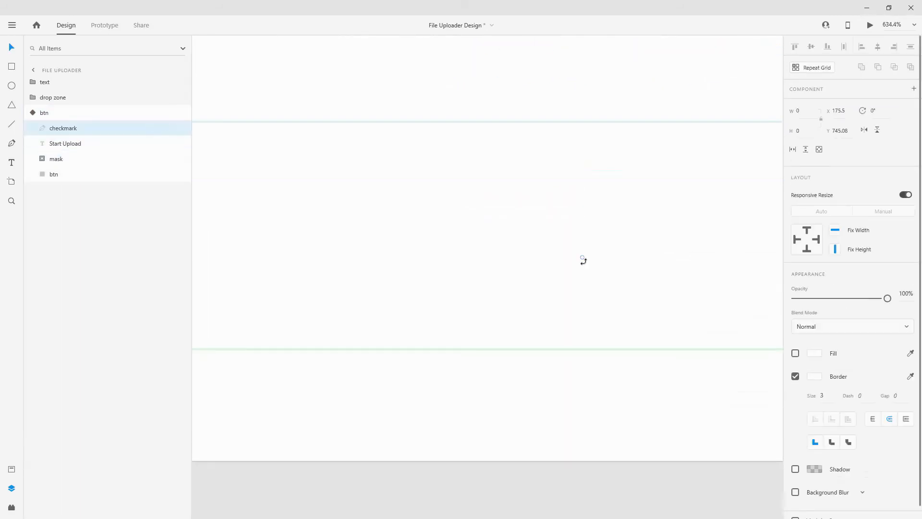
left_click_drag(55, 129, 57, 150)
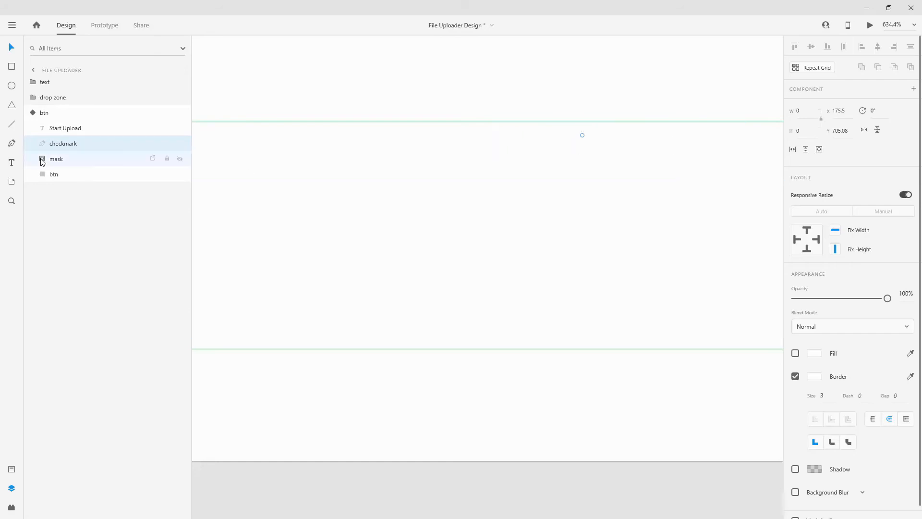
left_click(33, 115)
scroll(425, 256, "down", 8)
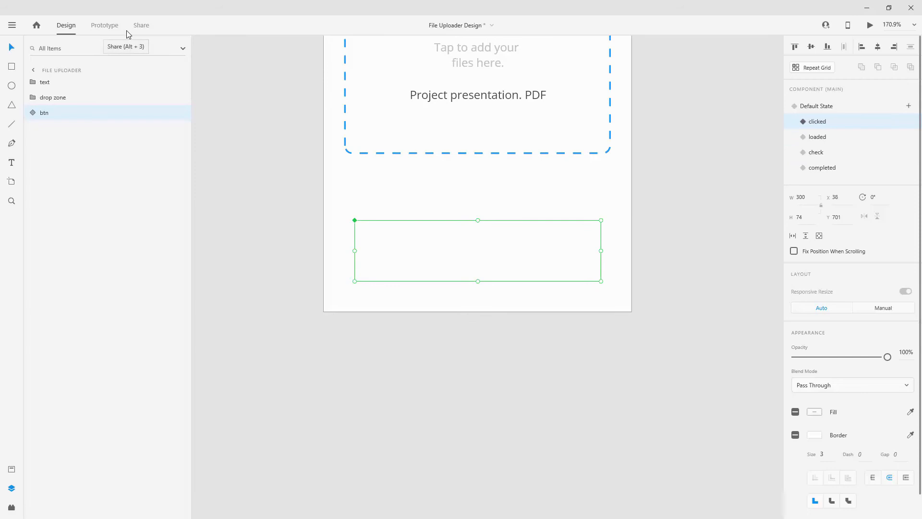
Step: Review the button in its default, clicked, loaded, check and completed states, and return it to the Default State
scroll(269, 214, "down", 6)
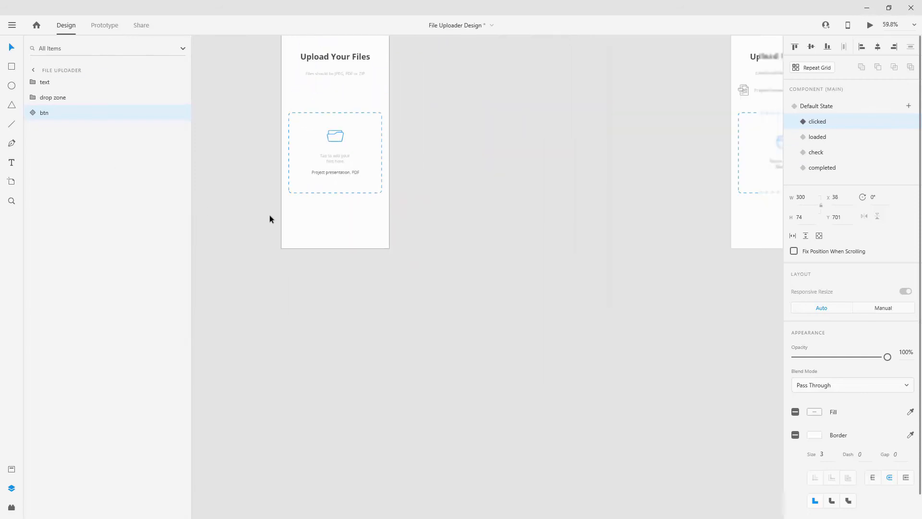
scroll(270, 214, "up", 1)
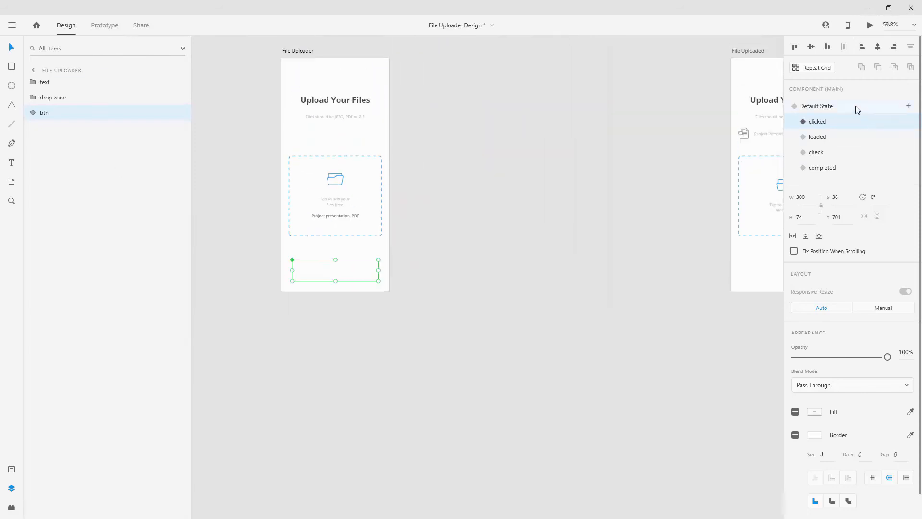
scroll(338, 272, "up", 9)
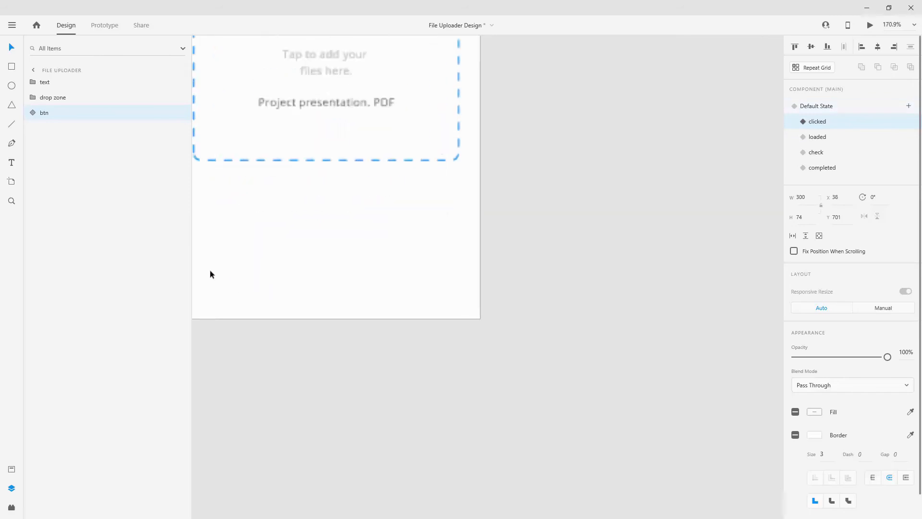
left_click_drag(415, 143, 436, 130)
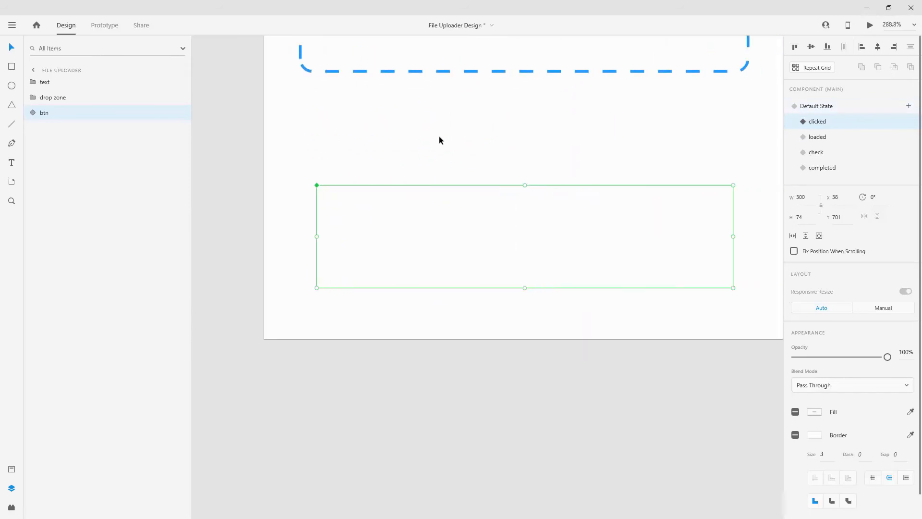
scroll(562, 143, "up", 2)
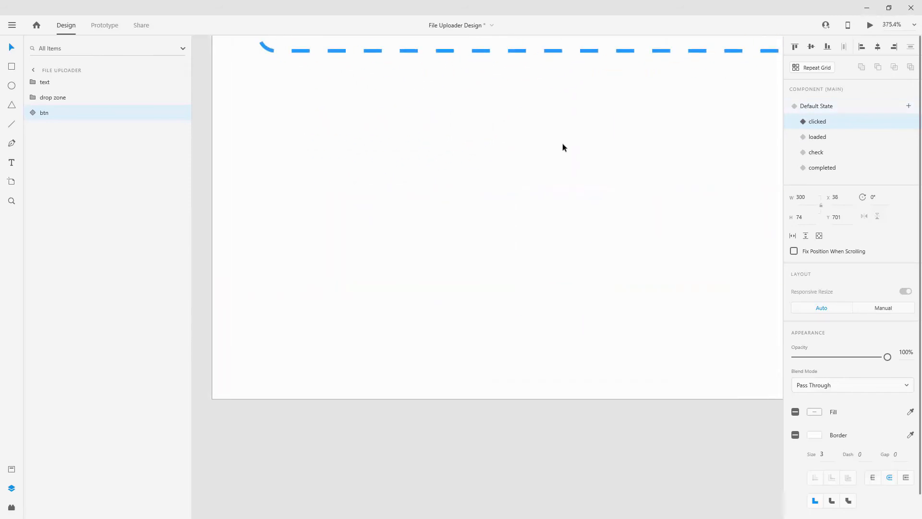
left_click(834, 108)
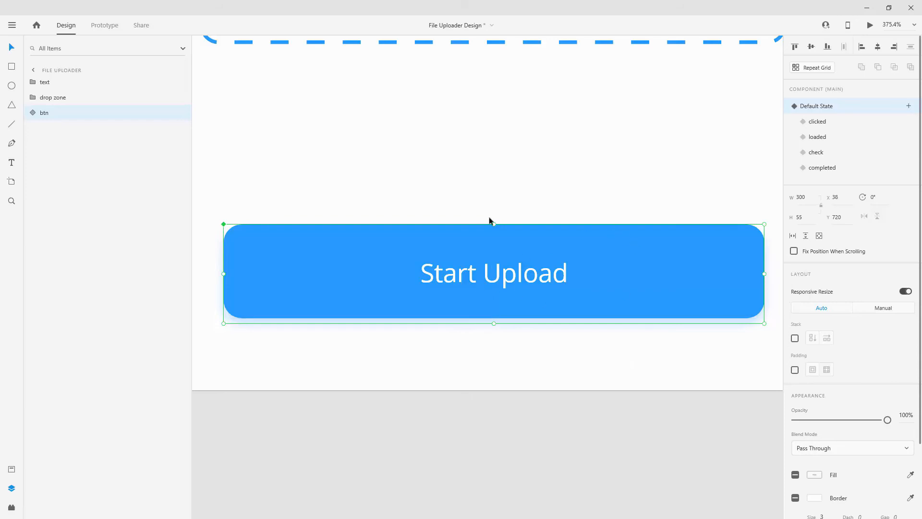
left_click(825, 123)
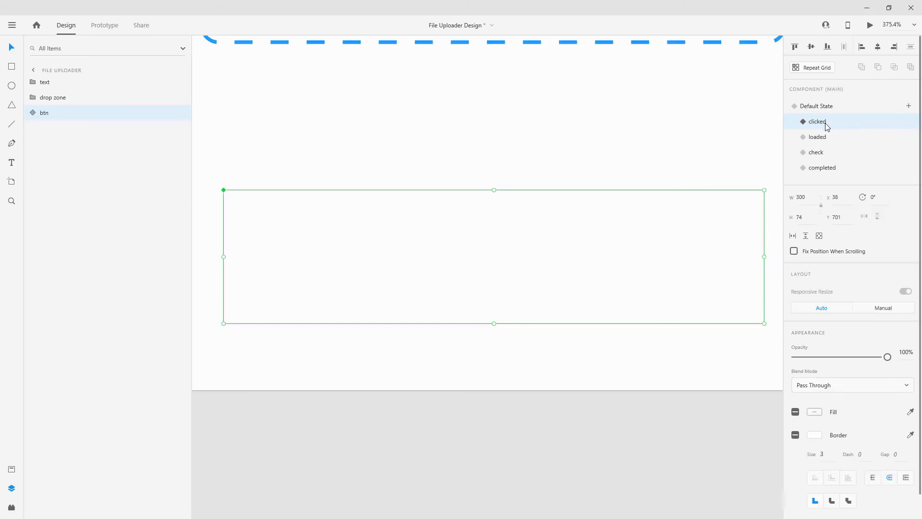
left_click(826, 137)
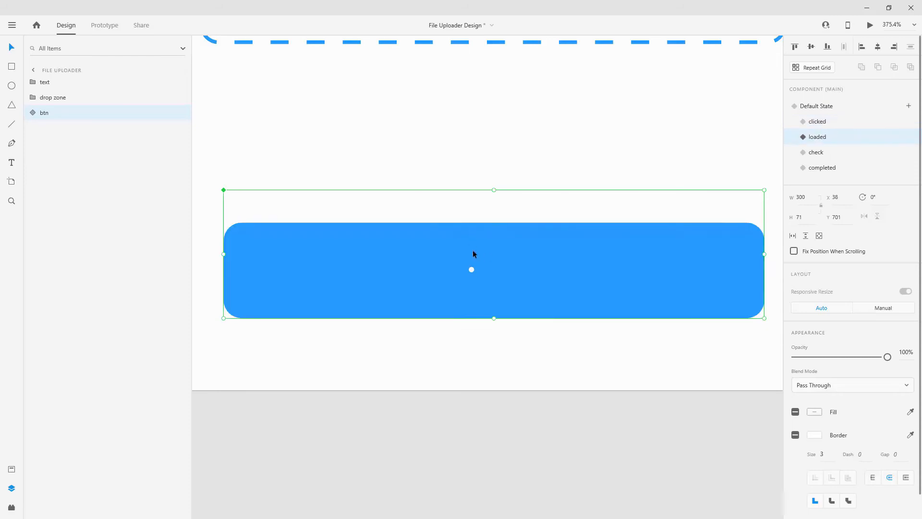
left_click(859, 154)
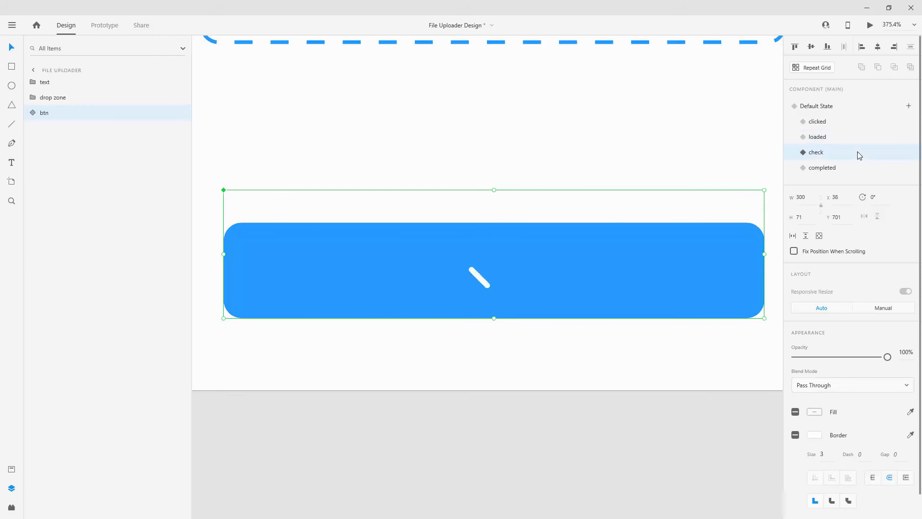
left_click(823, 167)
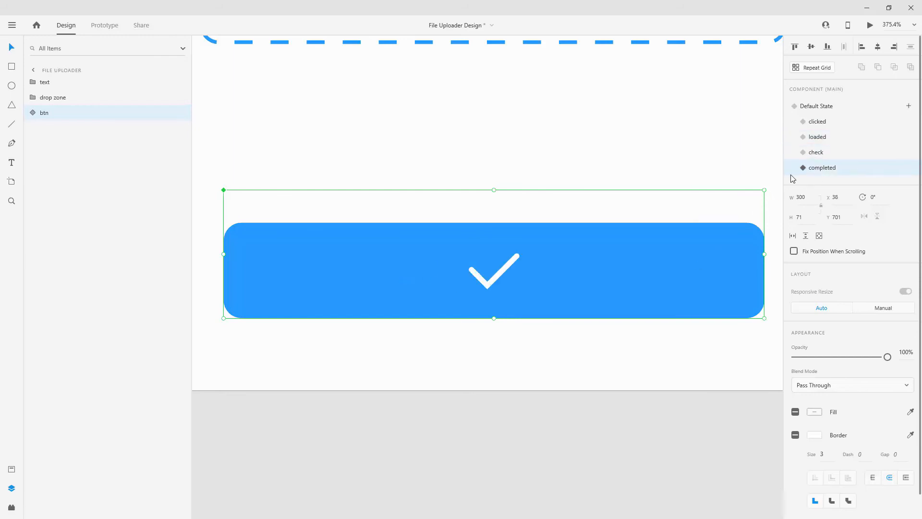
left_click(849, 109)
Step: Move the File Uploader artboard farther from File Uploaded, duplicate it in between and rename the copy click
scroll(394, 233, "down", 10)
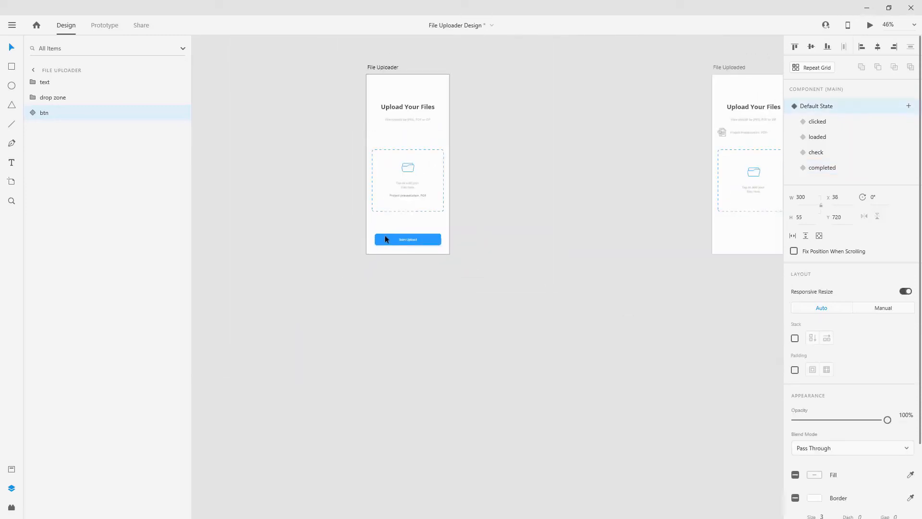
left_click_drag(399, 104, 345, 105)
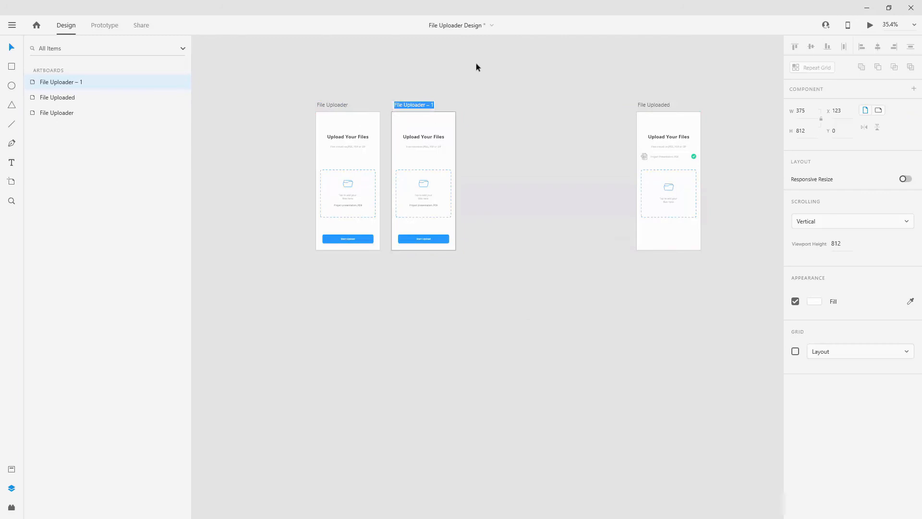
type("click")
key("Return")
Step: On the click artboard, set the drop zone's opacity to 0% and switch the button to its clicked state
scroll(362, 161, "up", 5)
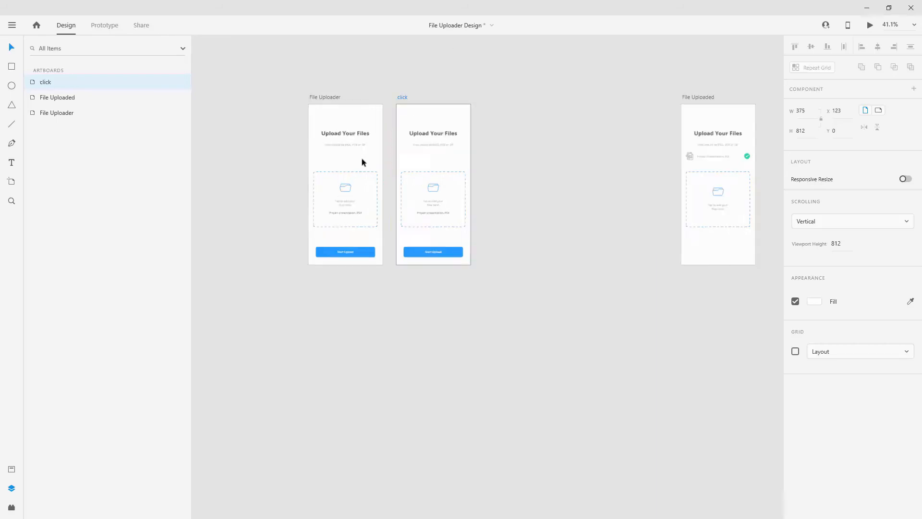
left_click(505, 211)
key("0")
key("0")
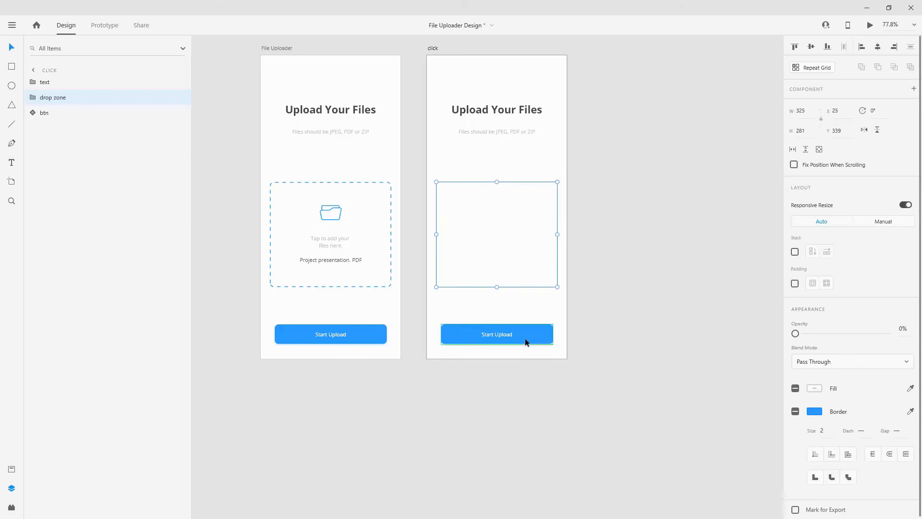
left_click(524, 337)
left_click(816, 122)
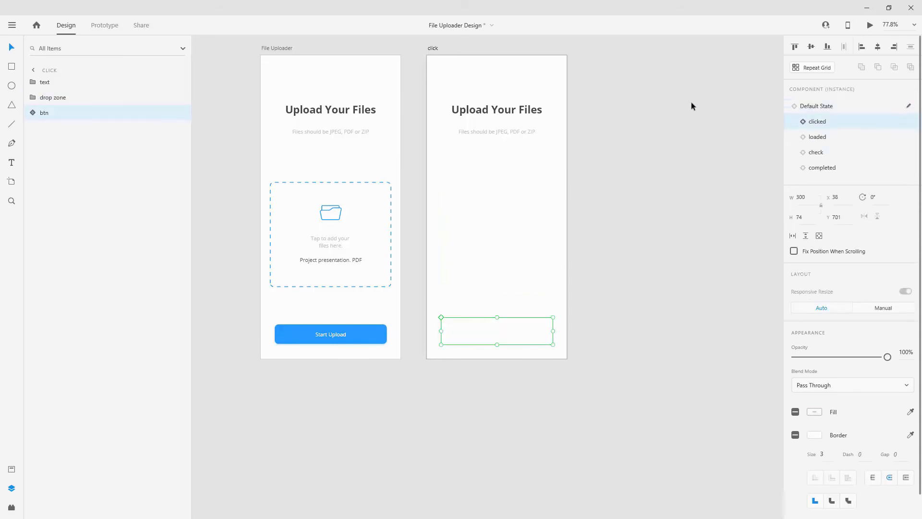
Step: Duplicate the click artboard and rename the copy loaded
left_click(432, 47)
key("ctrl+d")
double_click(608, 49)
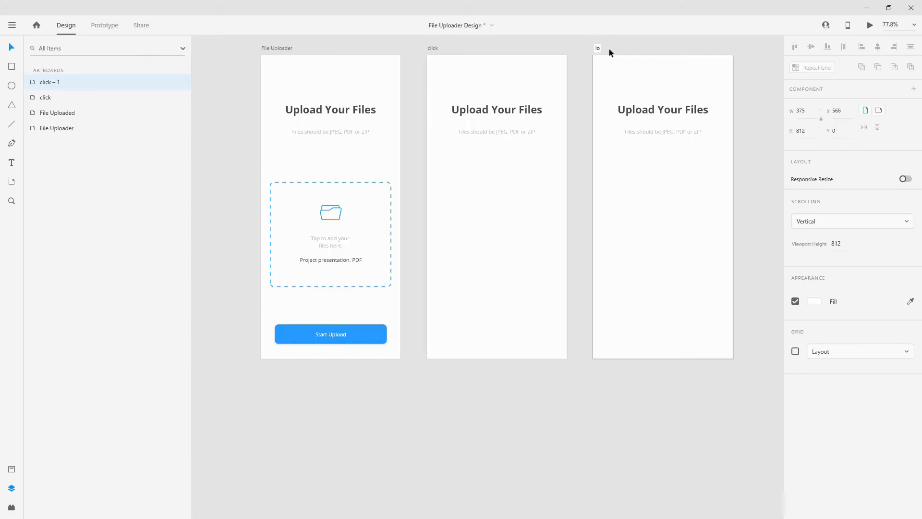
type("loadied")
key("Return")
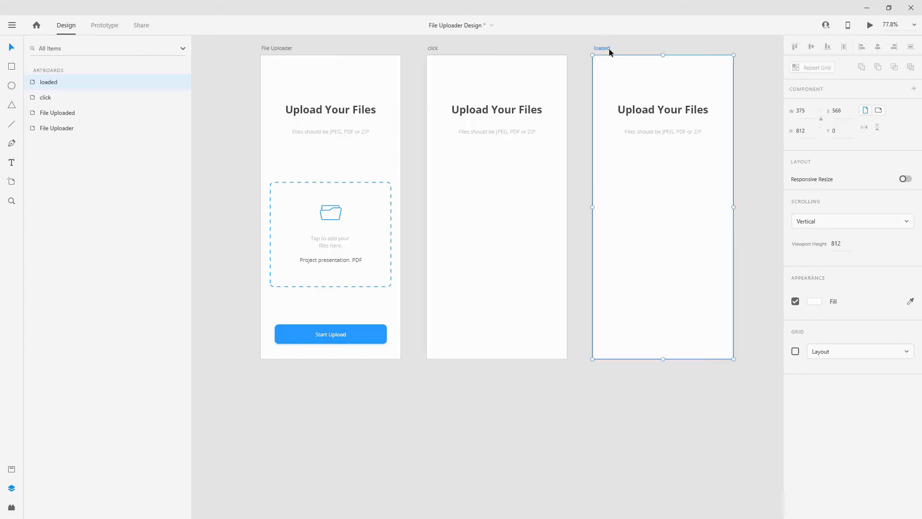
Step: Switch the button on the loaded artboard to its loaded state
left_click(641, 232)
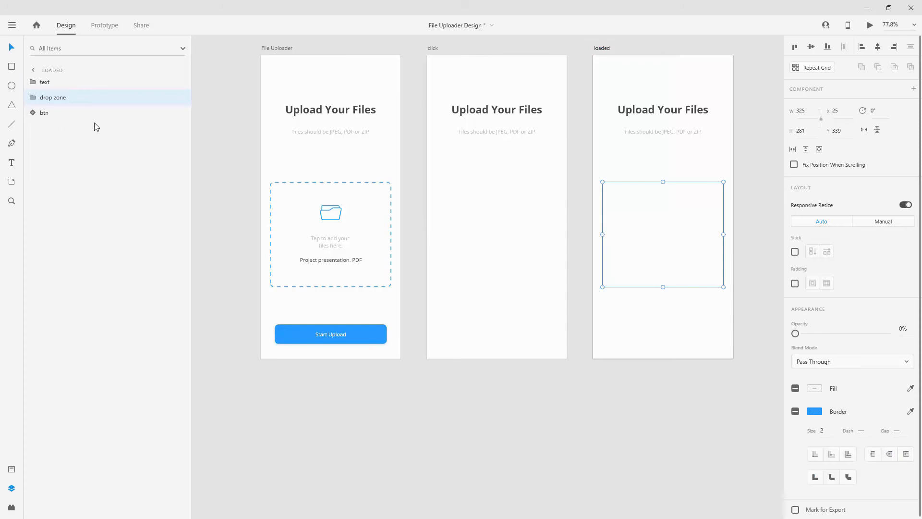
left_click(67, 112)
left_click(817, 137)
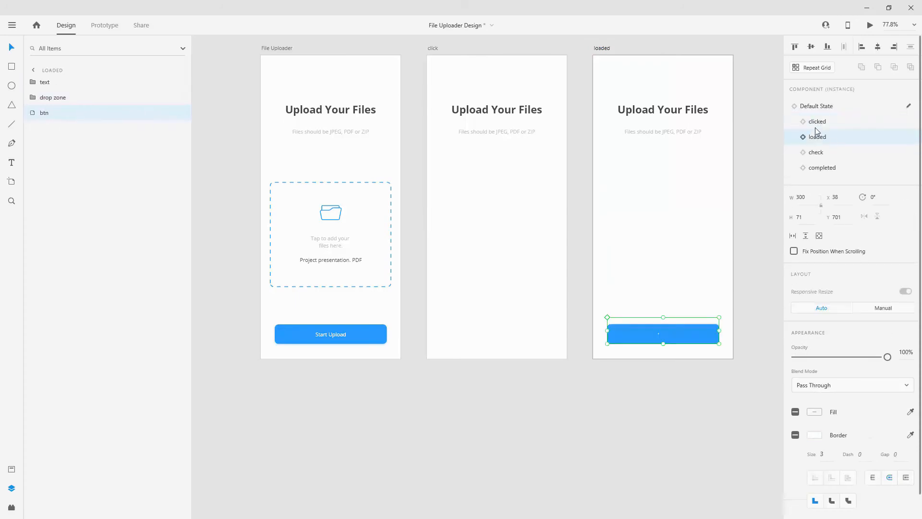
Step: Duplicate the loaded artboard and switch the copy's button to its check state
left_click(615, 46)
key("ctrl+d")
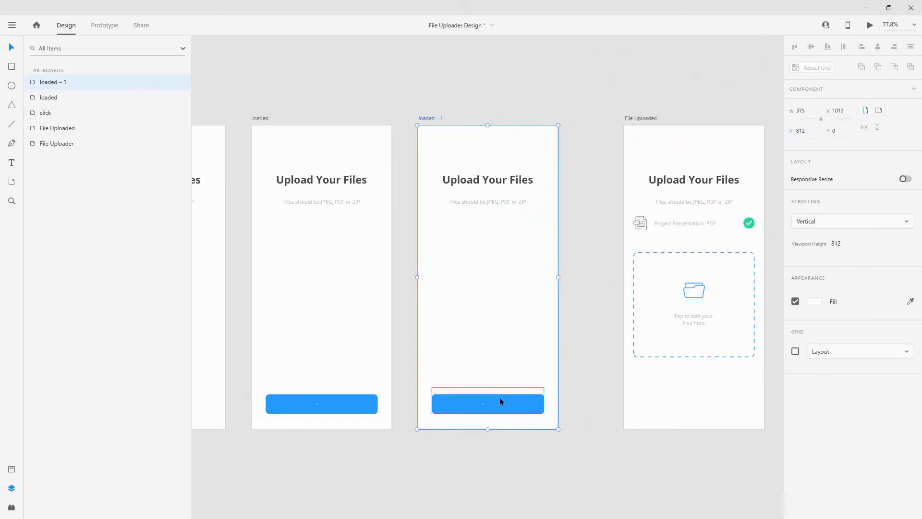
left_click(499, 397)
left_click(836, 155)
left_click(426, 118)
Step: Copy the button onto the File Uploaded artboard in its completed state, and move that artboard closer to loaded – 1
left_click(641, 118)
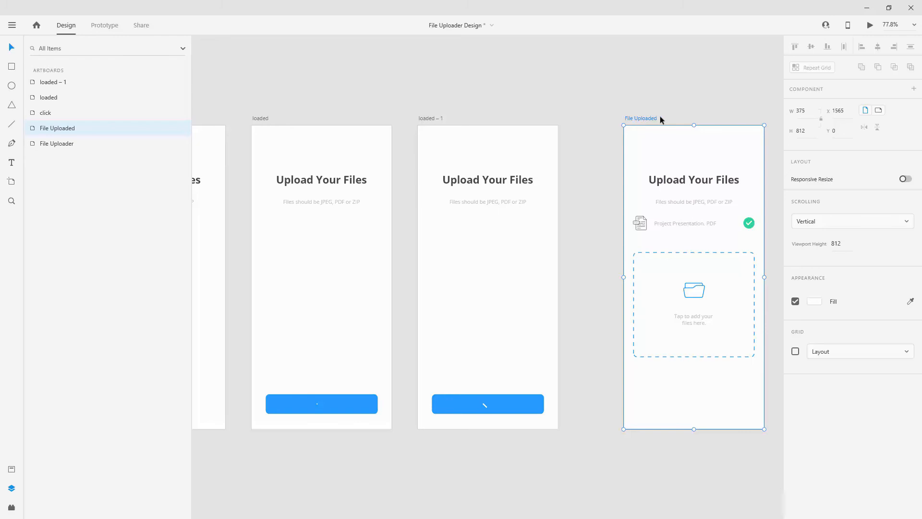
left_click(522, 401)
left_click(653, 400)
key("ctrl+v")
left_click(821, 168)
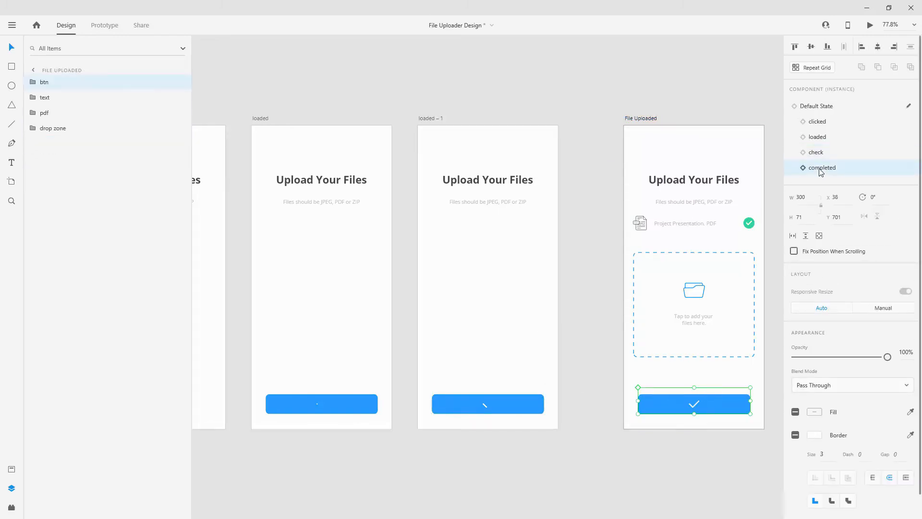
left_click_drag(647, 119, 603, 129)
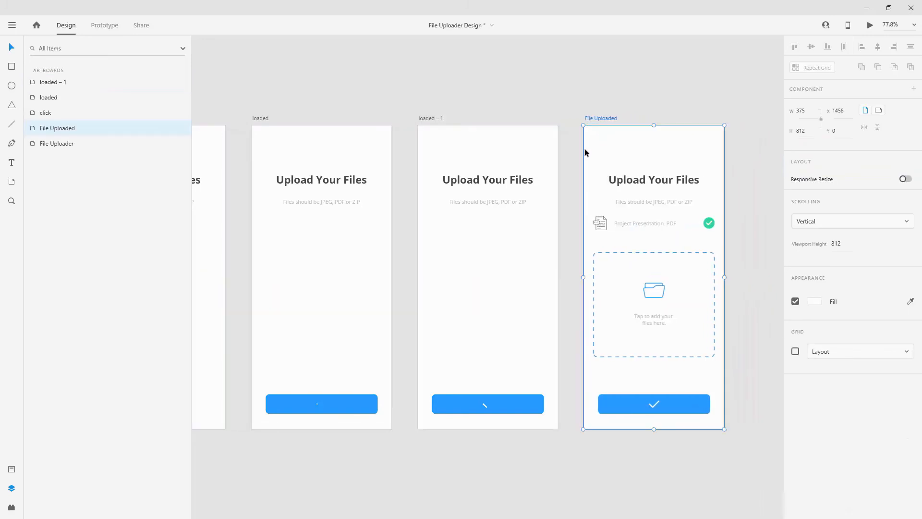
Step: Replace the hidden drop zone on the loaded – 1 artboard with a copy of the File Uploaded drop zone
left_click(502, 267)
left_click(495, 273)
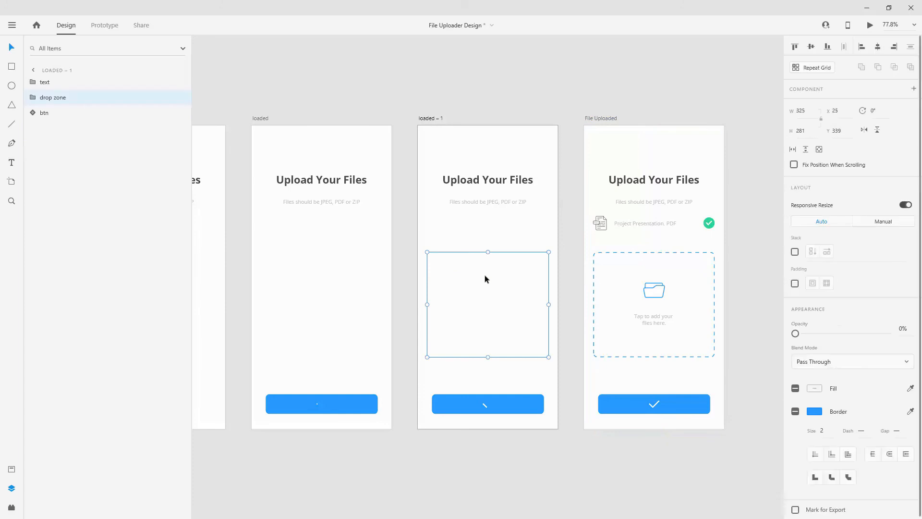
left_click(664, 290)
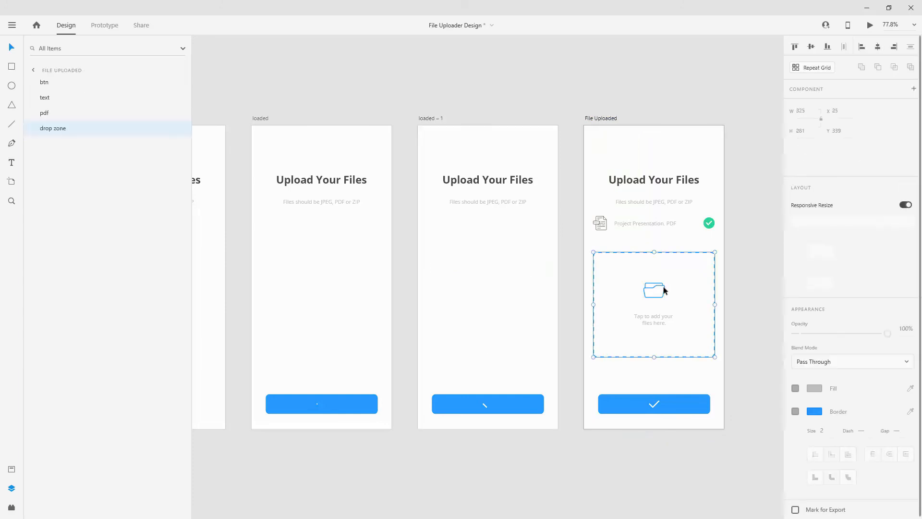
left_click(505, 280)
left_click(505, 280)
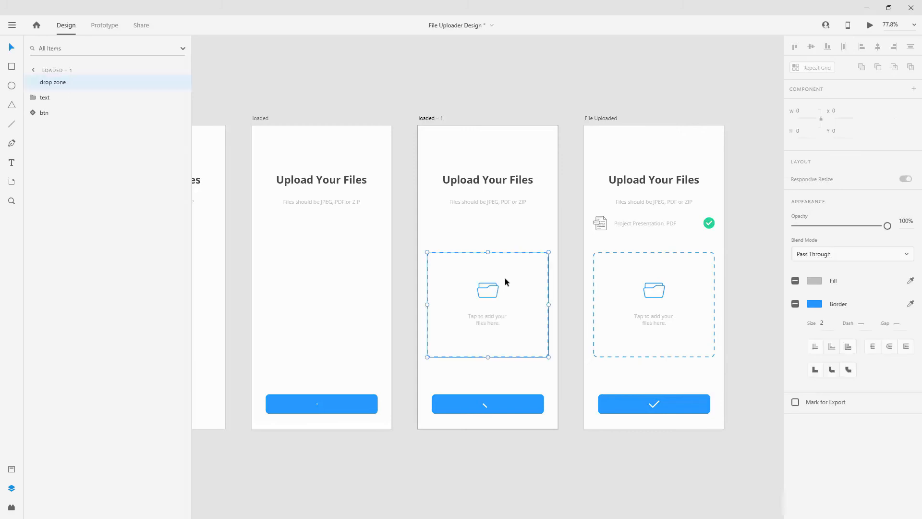
Step: On the loaded – 1 artboard, order the pasted drop zone below the text group and set its opacity to 0%
left_click_drag(78, 87, 78, 110)
key("0")
key("0")
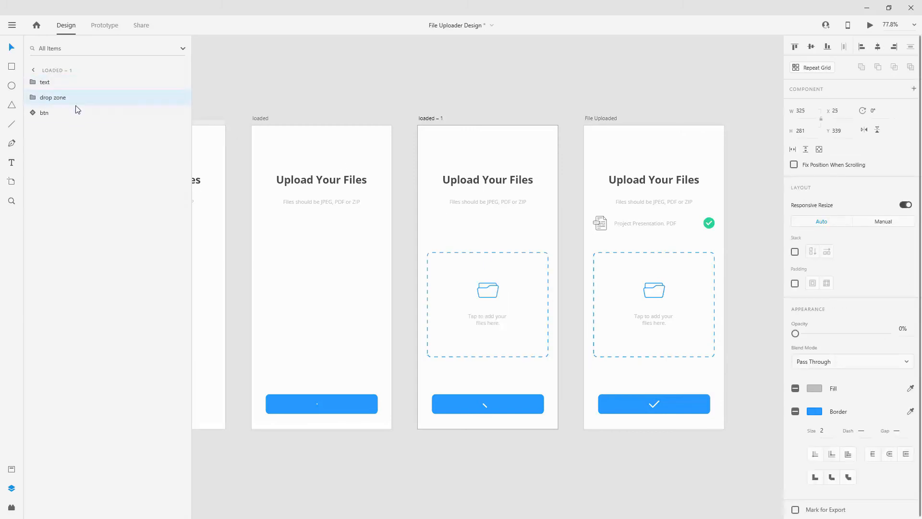
Step: Copy the File Uploaded artboard's pdf group onto the loaded – 1 artboard and order it between the text and drop zone groups
left_click(650, 223)
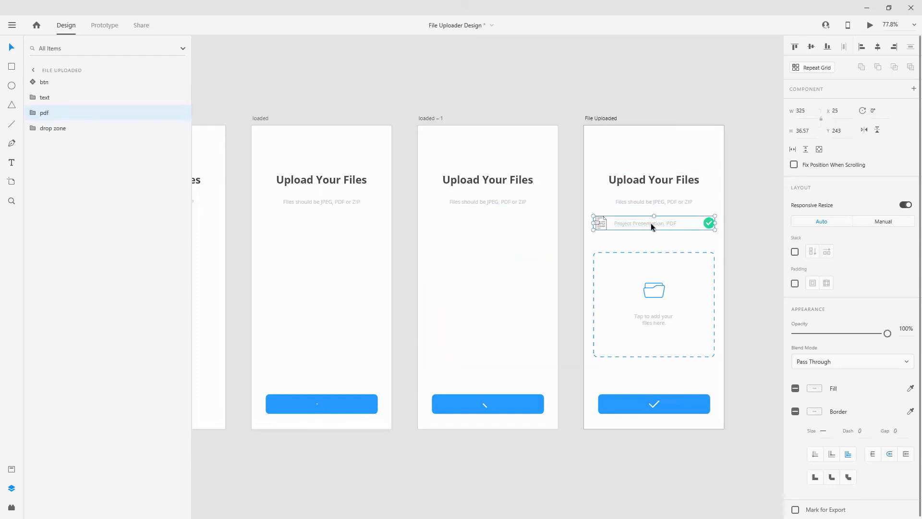
key("ctrl+c")
left_click(510, 179)
key("ctrl+v")
left_click_drag(75, 86, 74, 101)
Step: Move the green checkmark icon in the loaded – 1 pdf group straight down by 60 px
scroll(488, 217, "up", 5)
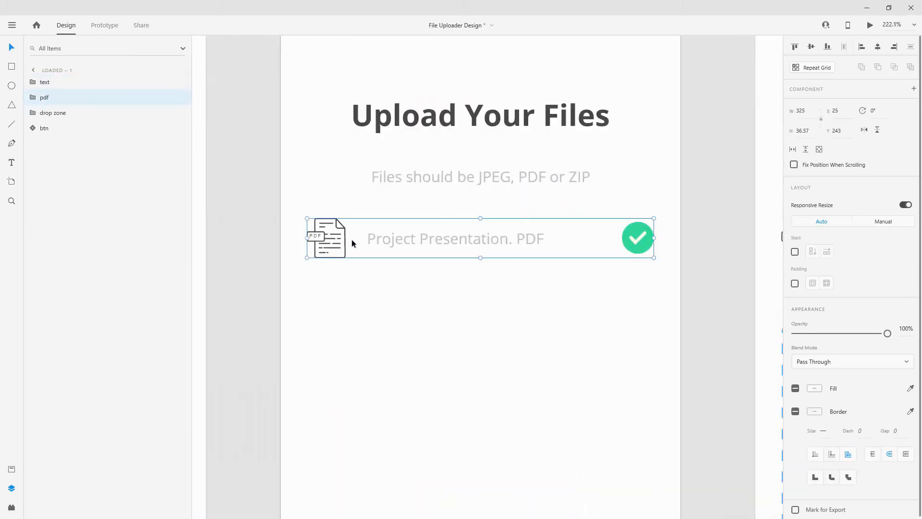
double_click(645, 240)
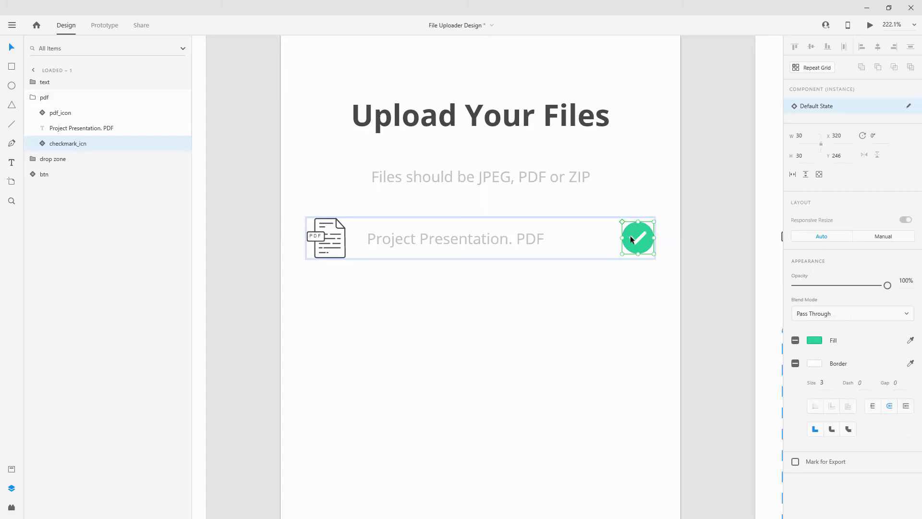
left_click_drag(633, 234, 628, 263)
key("ctrl+z")
key("shift+Down")
key("shift+Down")
key("shift+Down")
key("shift+Down")
key("shift+Down")
key("shift+Down")
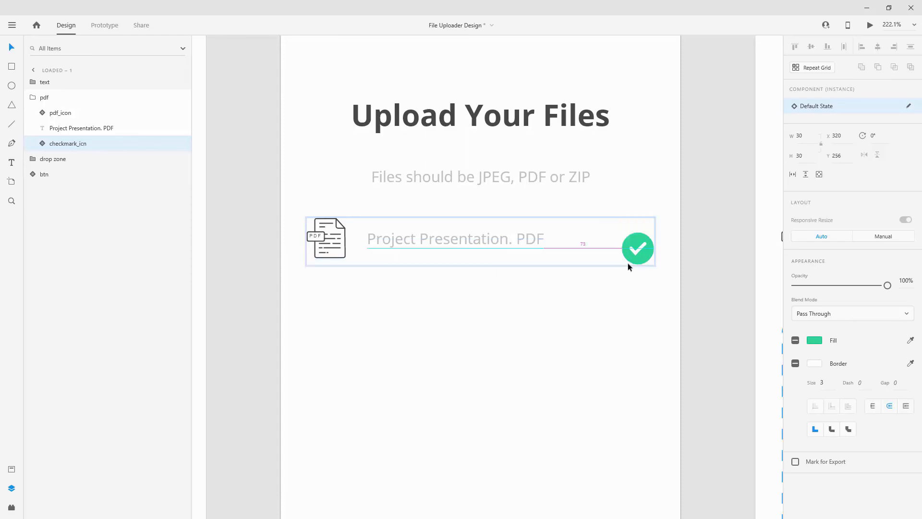
Step: In the same pdf group, move the Project Presentation. PDF text down 40 px and the PDF icon down 20 px
left_click(539, 242)
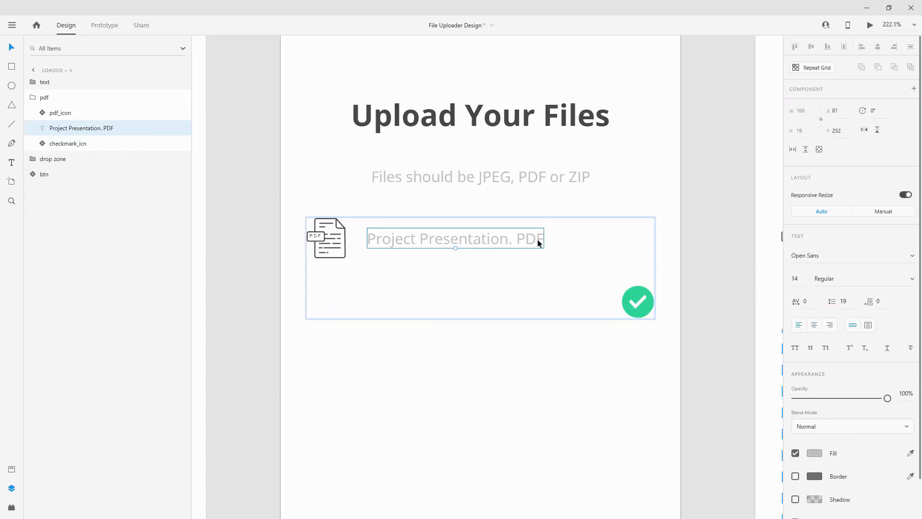
key("shift+Down")
key("shift+Down")
key("shift+Down")
key("shift+Down")
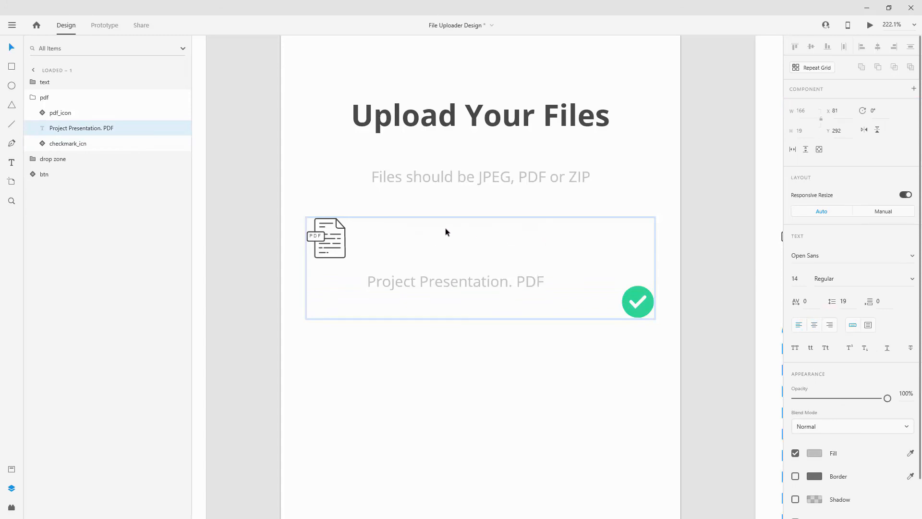
left_click(346, 231)
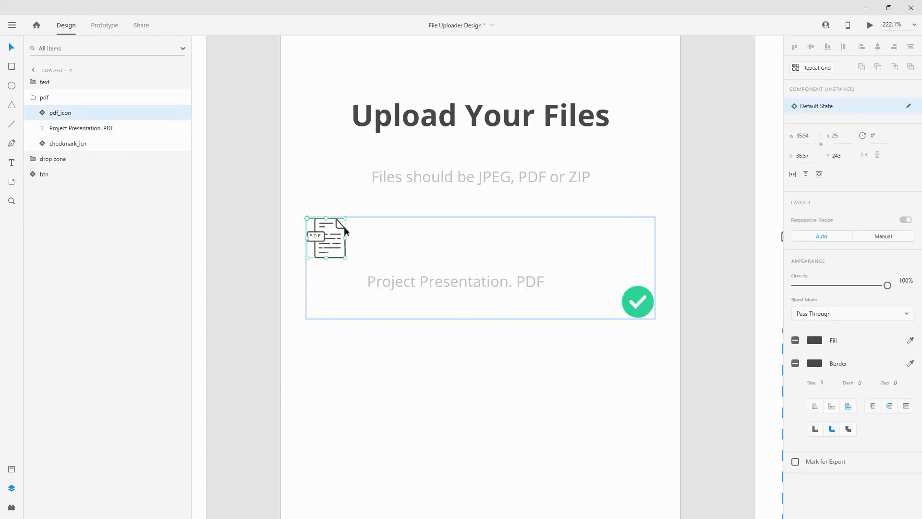
key("shift+Down")
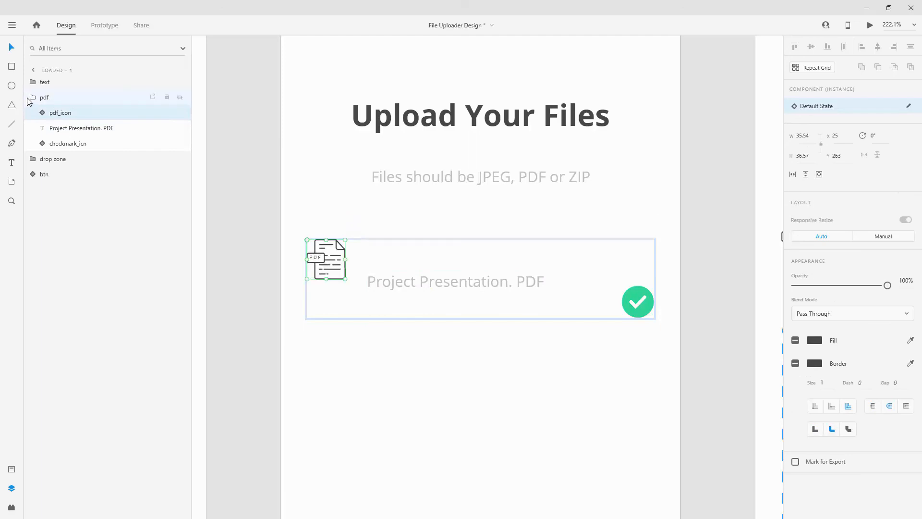
Step: Set the opacity of the whole pdf group on the loaded – 1 artboard to 0%
left_click(32, 97)
scroll(599, 270, "down", 6)
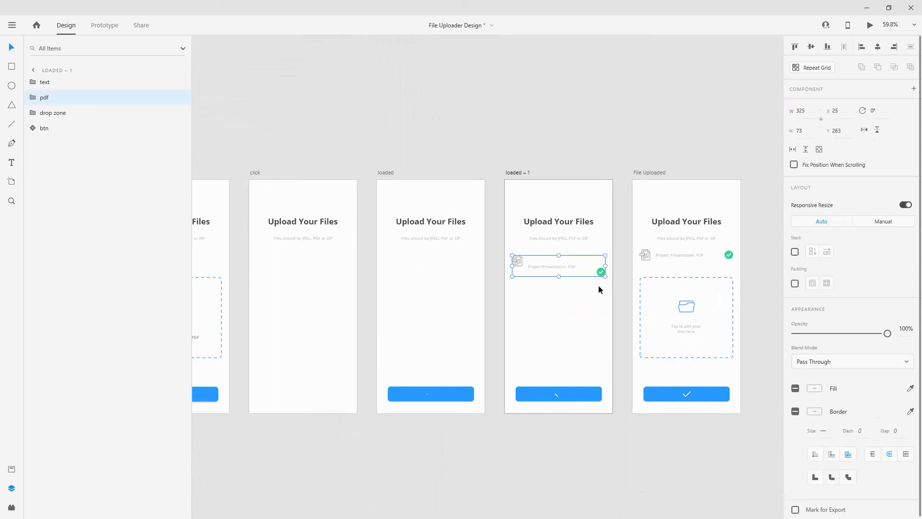
key("0")
key("0")
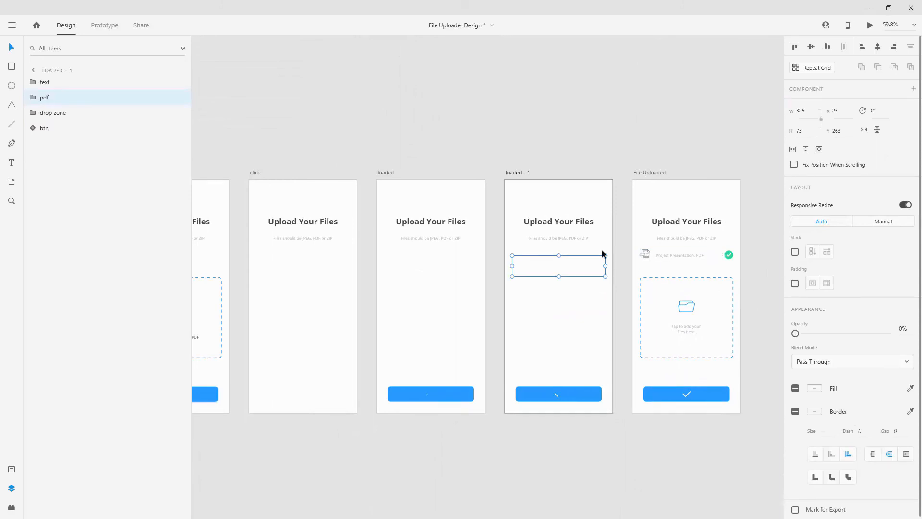
Step: Delete the hidden drop zone from the loaded artboard
scroll(601, 251, "down", 1)
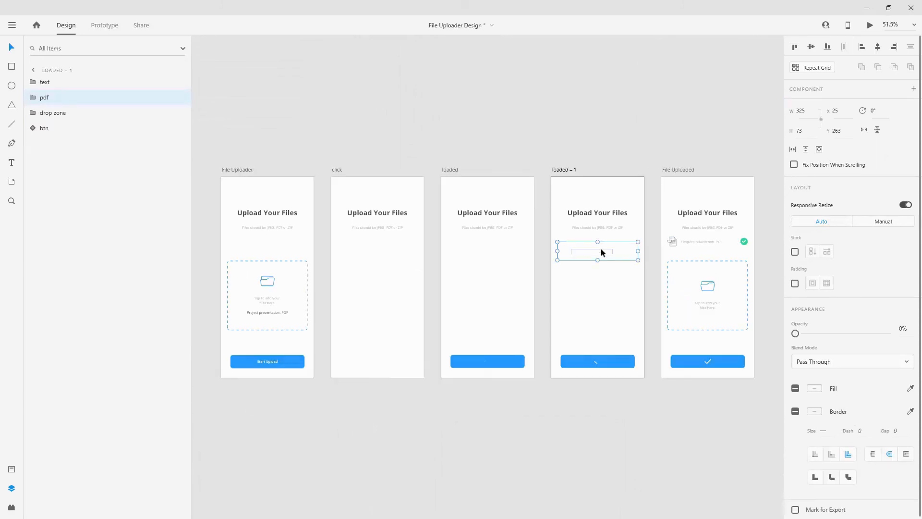
left_click(235, 175)
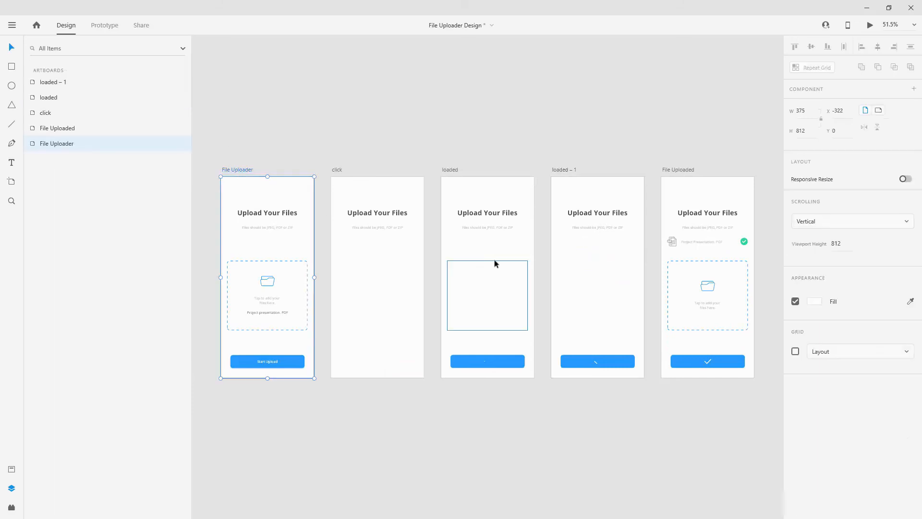
left_click(495, 261)
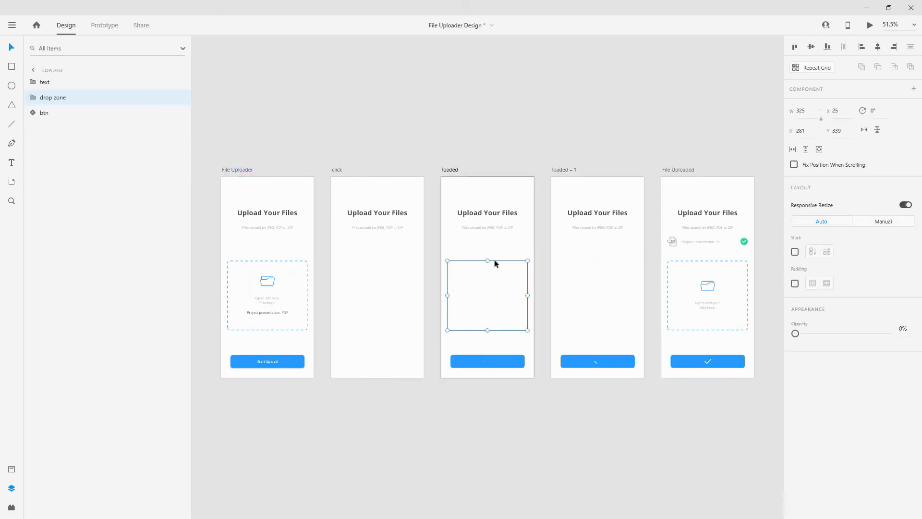
key("Delete")
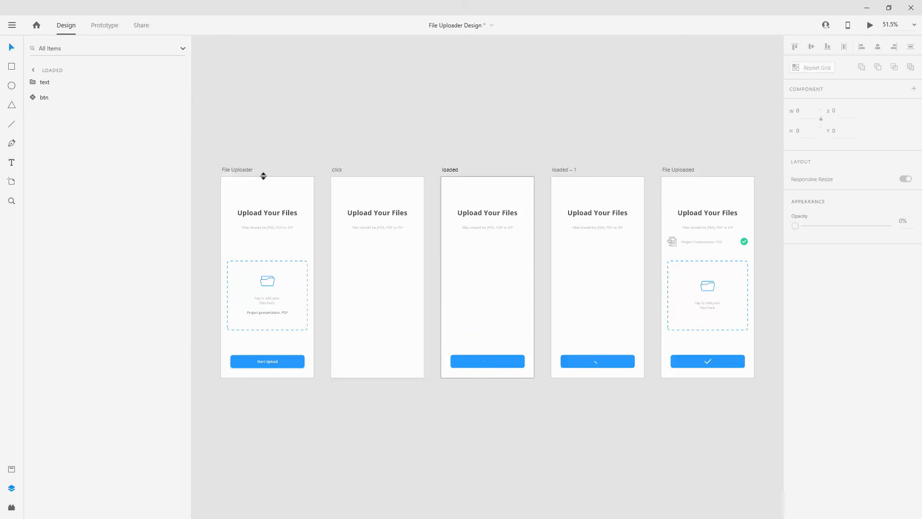
Step: Prototype a tap on the File Uploader artboard's Start Upload button that auto-animates to the click artboard with Ease In-Out over 0.4 s
left_click(249, 170)
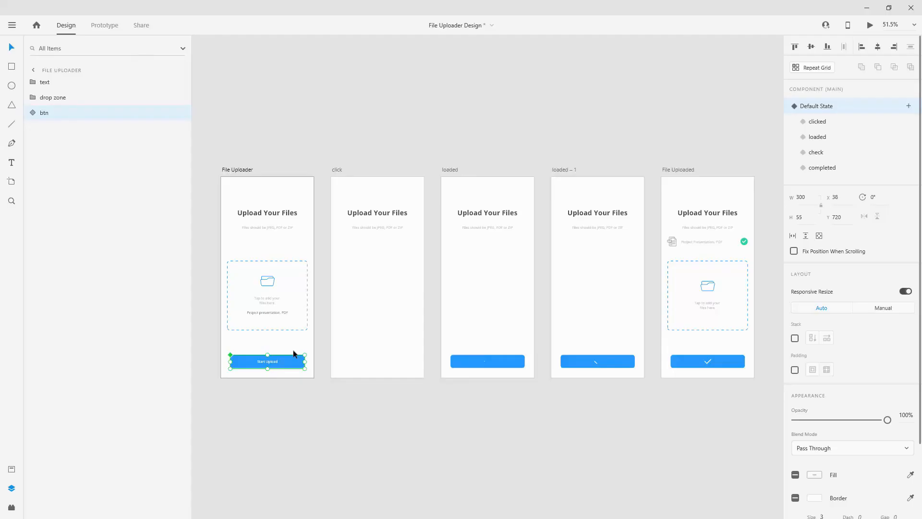
left_click(98, 28)
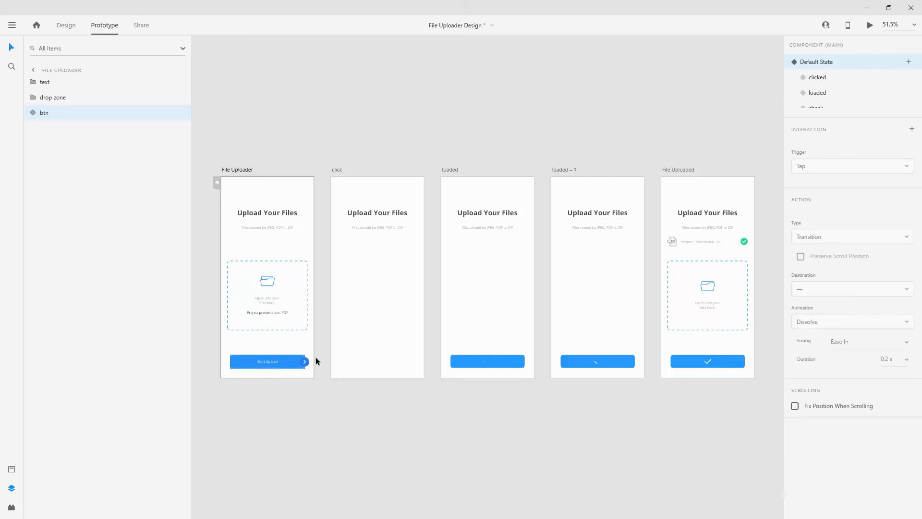
left_click_drag(304, 361, 391, 341)
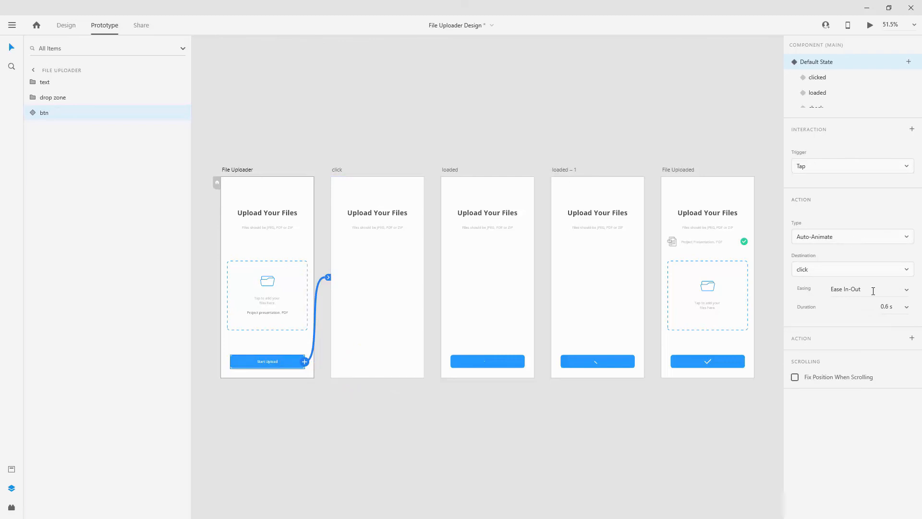
left_click(906, 308)
left_click(891, 344)
Step: Link the click artboard to loaded with a Time trigger, 0.2 s delay and a 1 s Auto-Animate
left_click(340, 170)
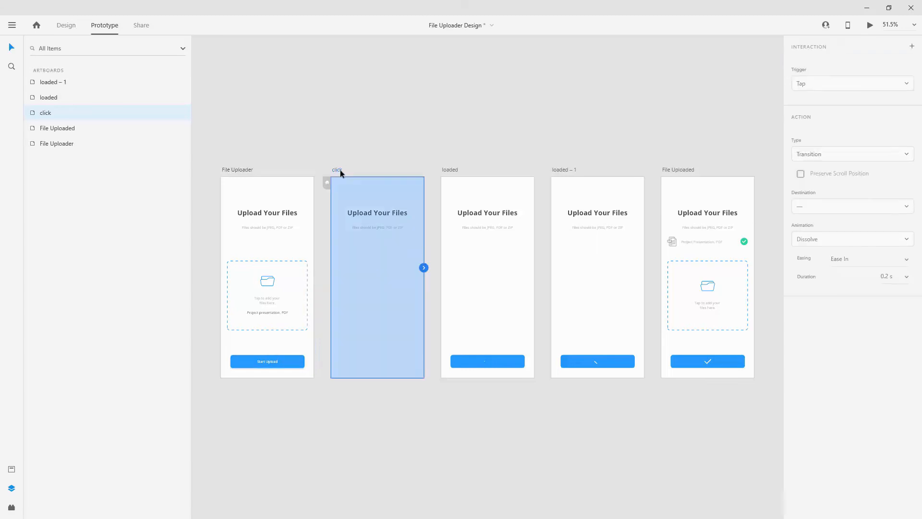
left_click_drag(457, 293, 461, 293)
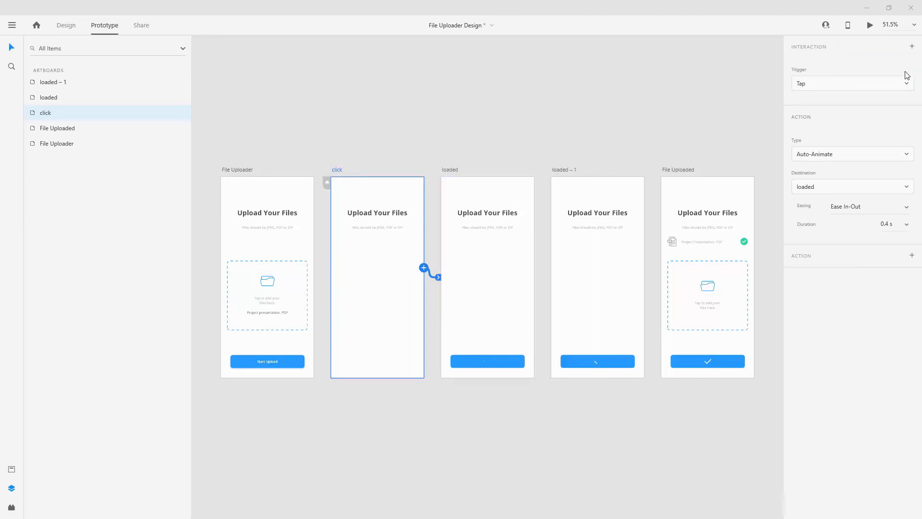
left_click(876, 85)
left_click(815, 141)
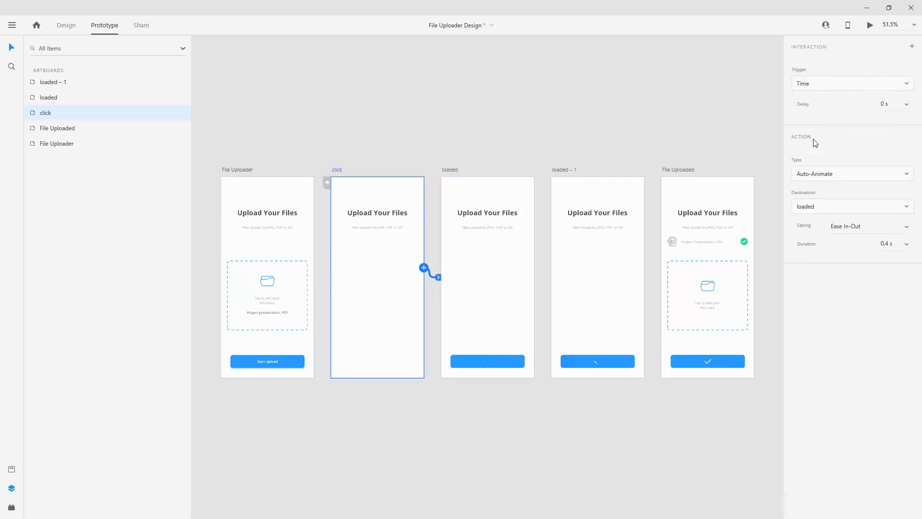
left_click(892, 103)
type("0.2")
key("Return")
left_click(906, 244)
left_click(870, 340)
Step: Link the loaded artboard to loaded – 1 with a time-triggered Auto-Animate lasting 0.2 s
left_click(462, 170)
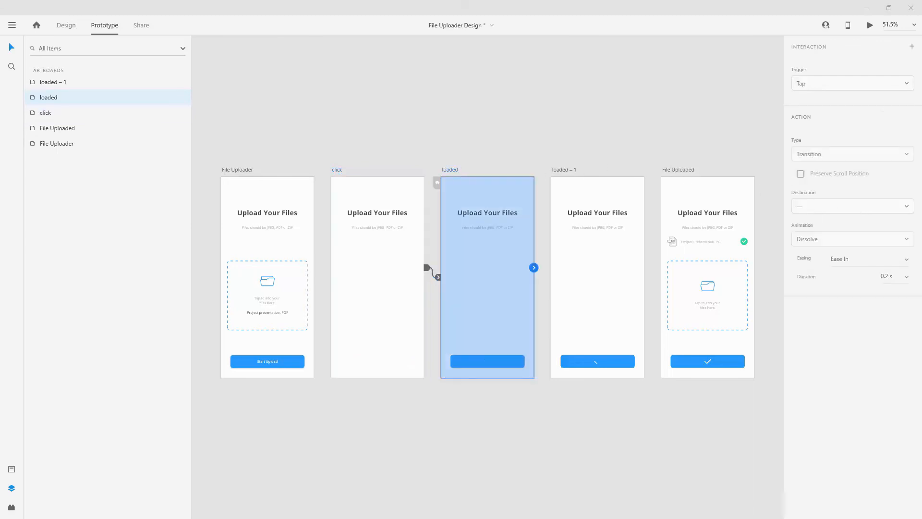
left_click_drag(533, 267, 603, 282)
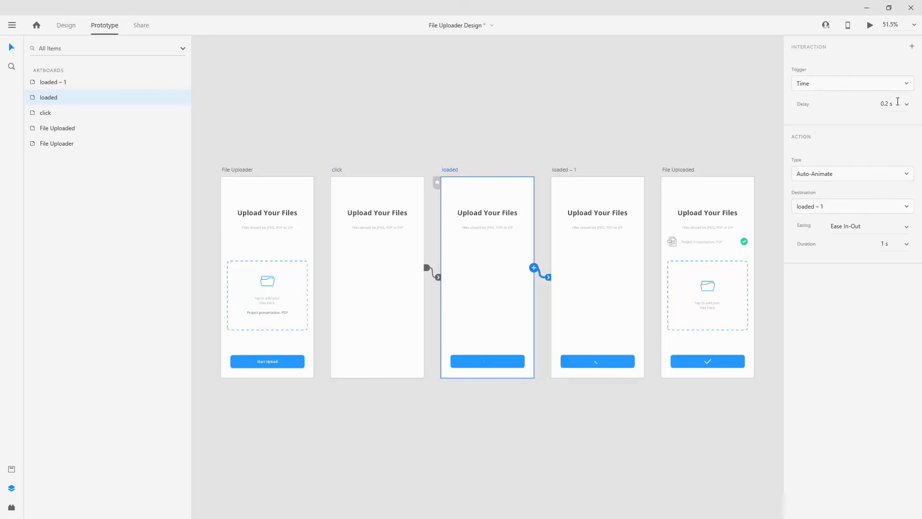
left_click(907, 244)
left_click(872, 260)
Step: Link the loaded – 1 artboard to File Uploaded with a time-triggered Auto-Animate lasting 0.6 s
left_click(572, 170)
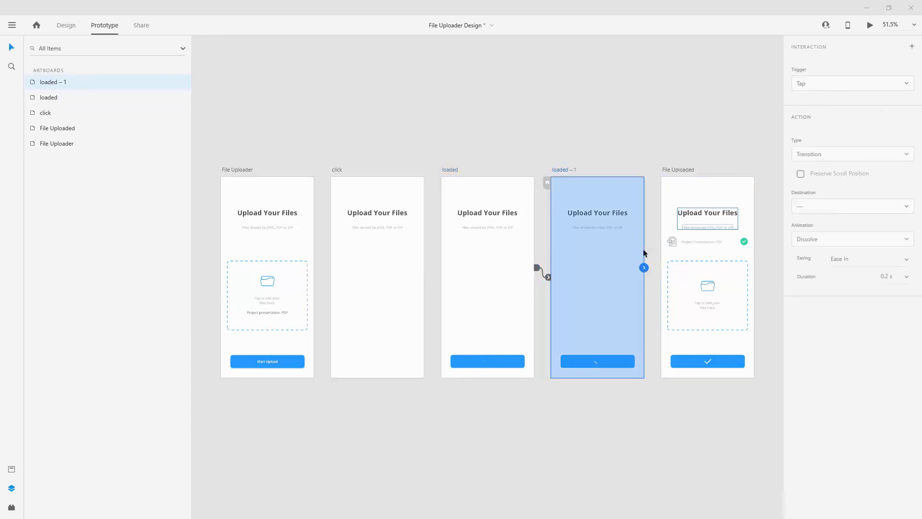
left_click_drag(644, 267, 696, 276)
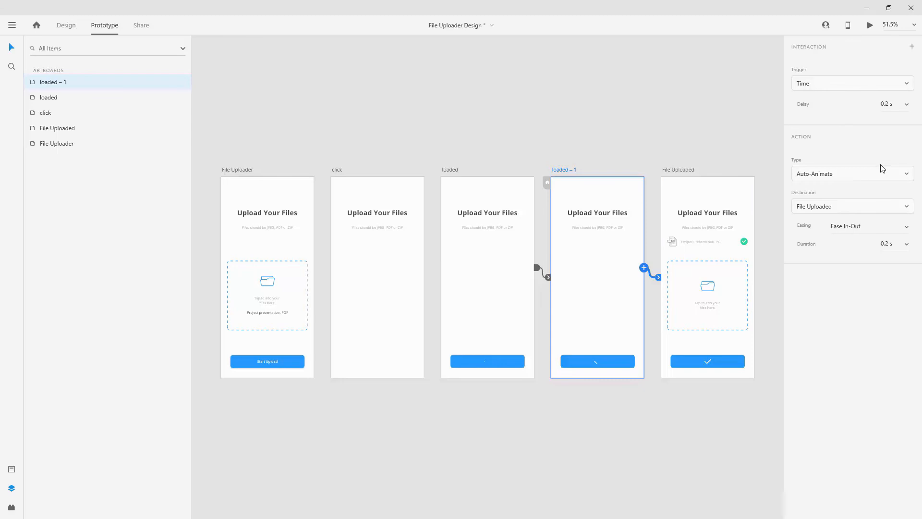
left_click(907, 244)
left_click(872, 300)
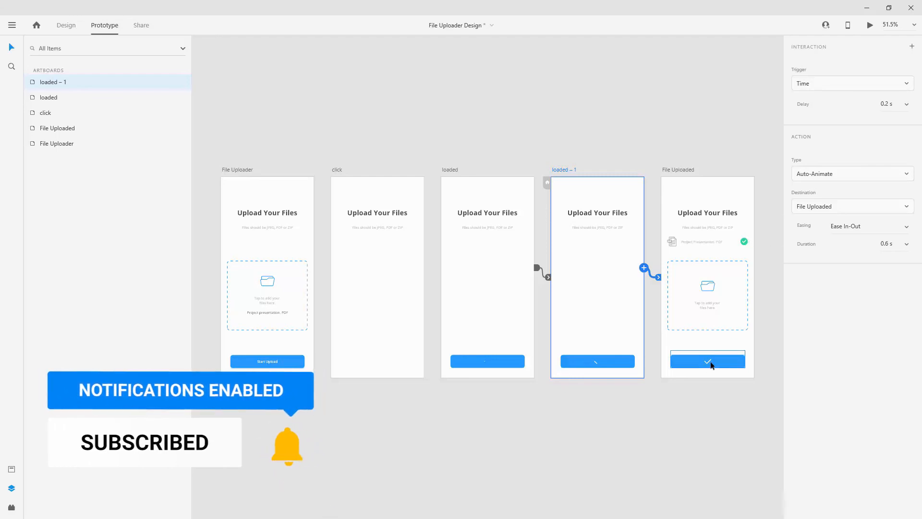
Step: Preview the prototype from the File Uploader artboard and play the Start Upload animation several times
left_click(237, 169)
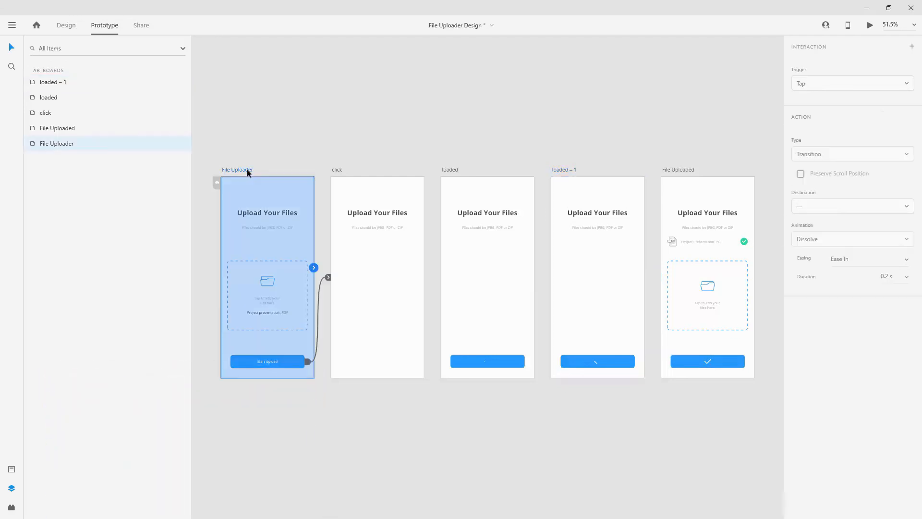
left_click(870, 25)
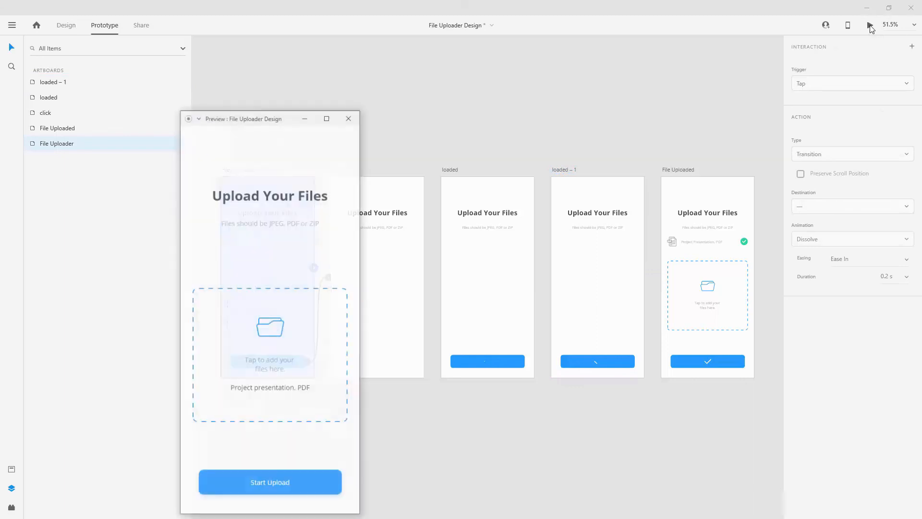
left_click_drag(254, 115, 391, 71)
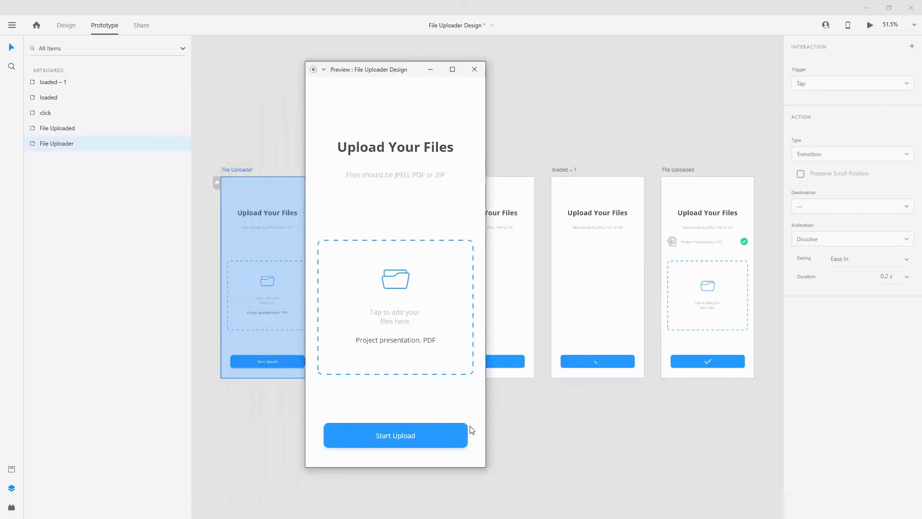
left_click(415, 435)
left_click(408, 440)
left_click(421, 436)
left_click(411, 435)
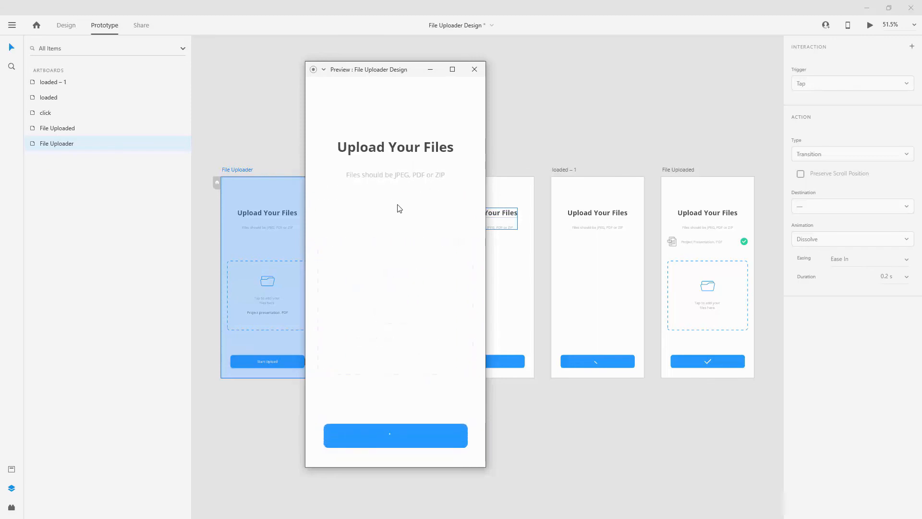